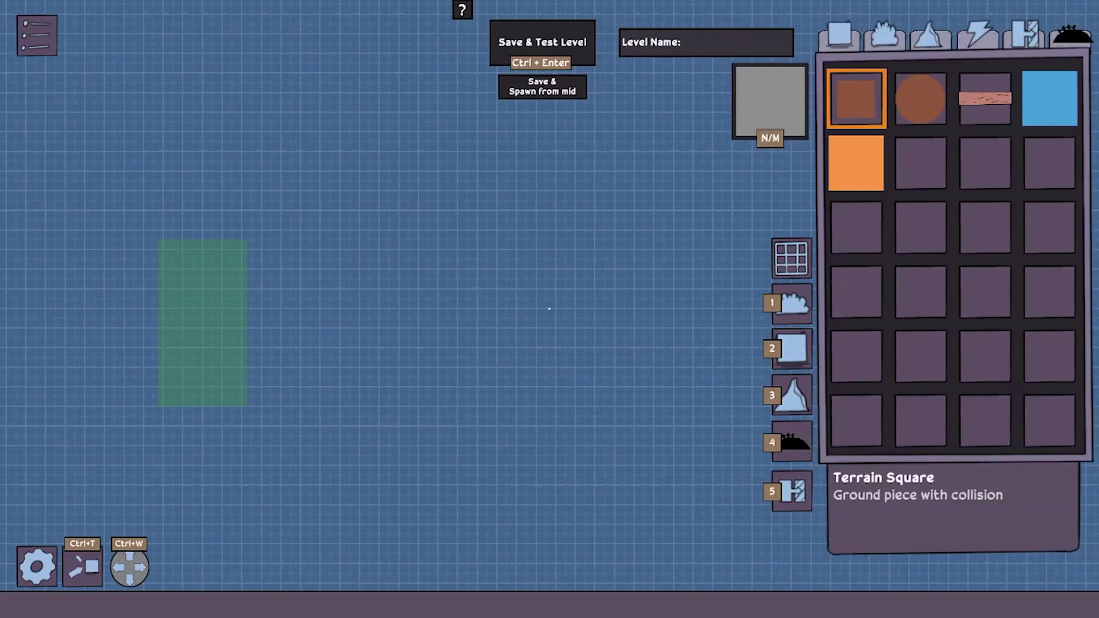
Step: Place several grey terrain squares in a row stepping down across the empty level grid
click(197, 313)
click(266, 353)
click(331, 376)
click(390, 387)
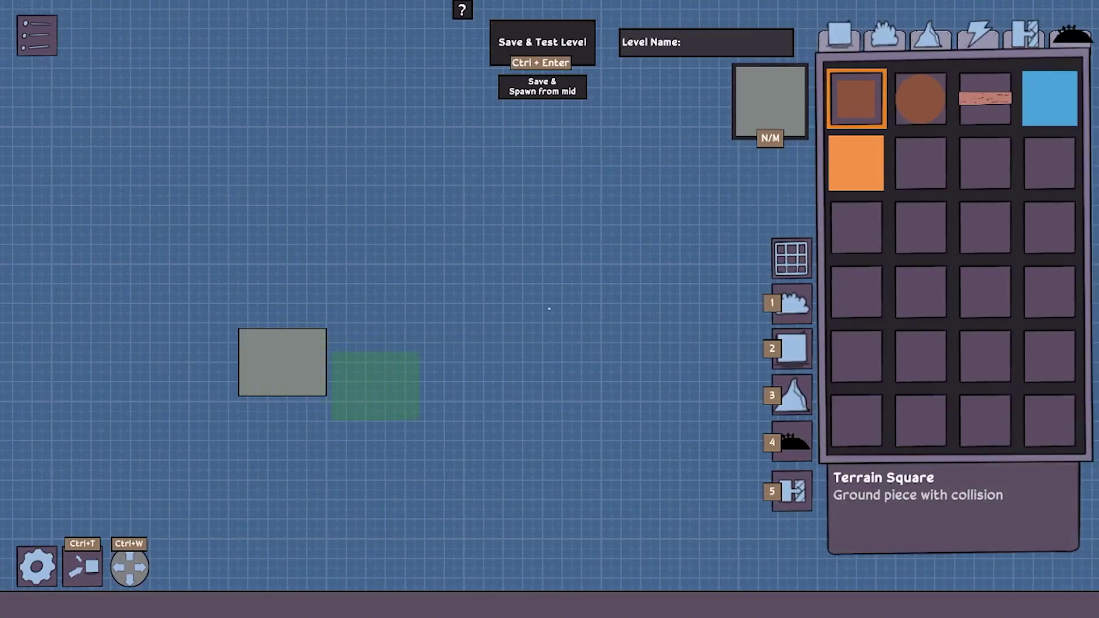
click(355, 396)
click(562, 396)
click(584, 372)
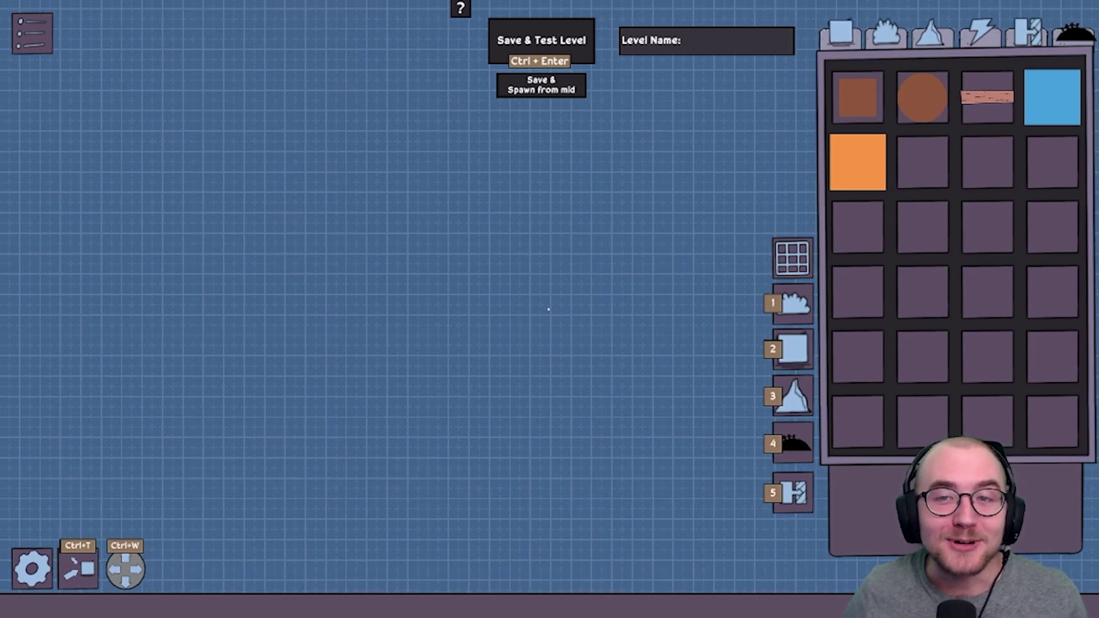
Step: Browse the asset categories for terrain, decoration, background, objects and triggers
key(1)
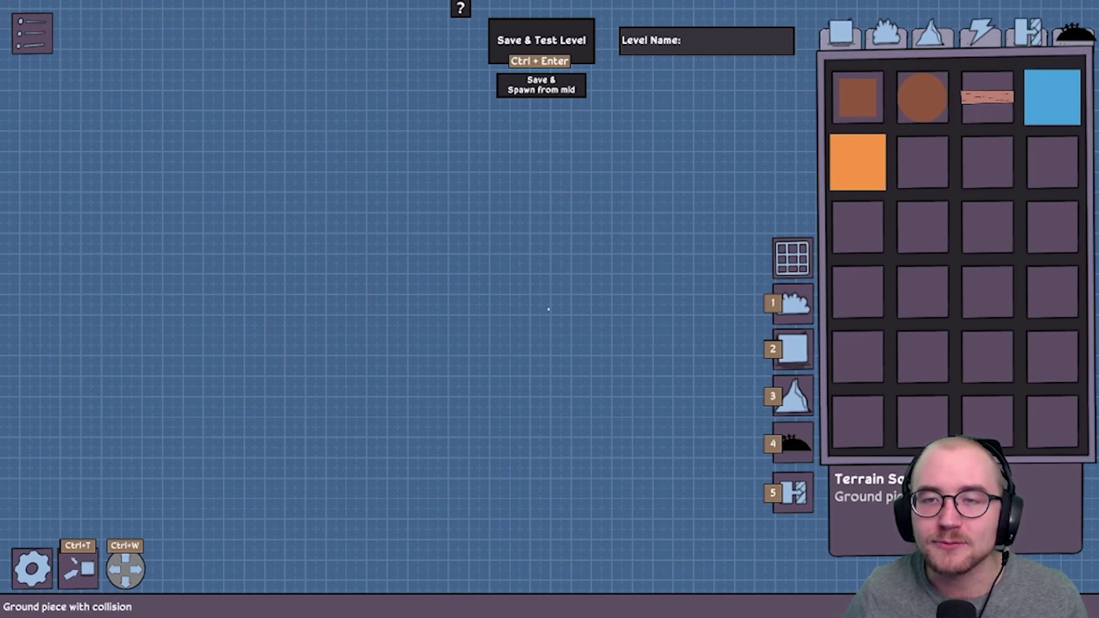
key(3)
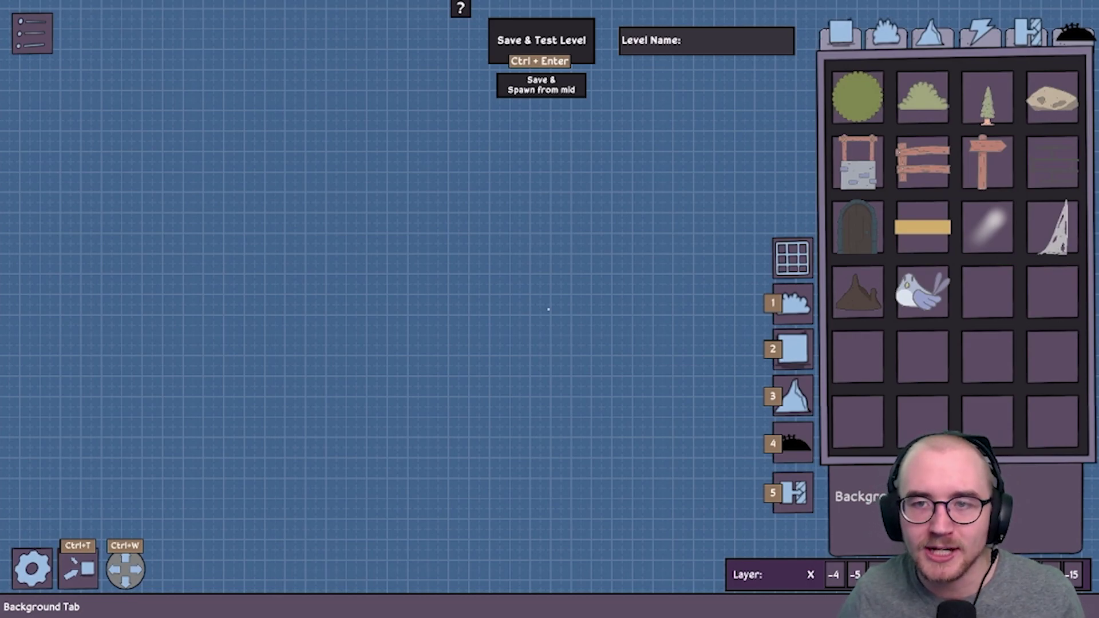
click(840, 33)
click(886, 33)
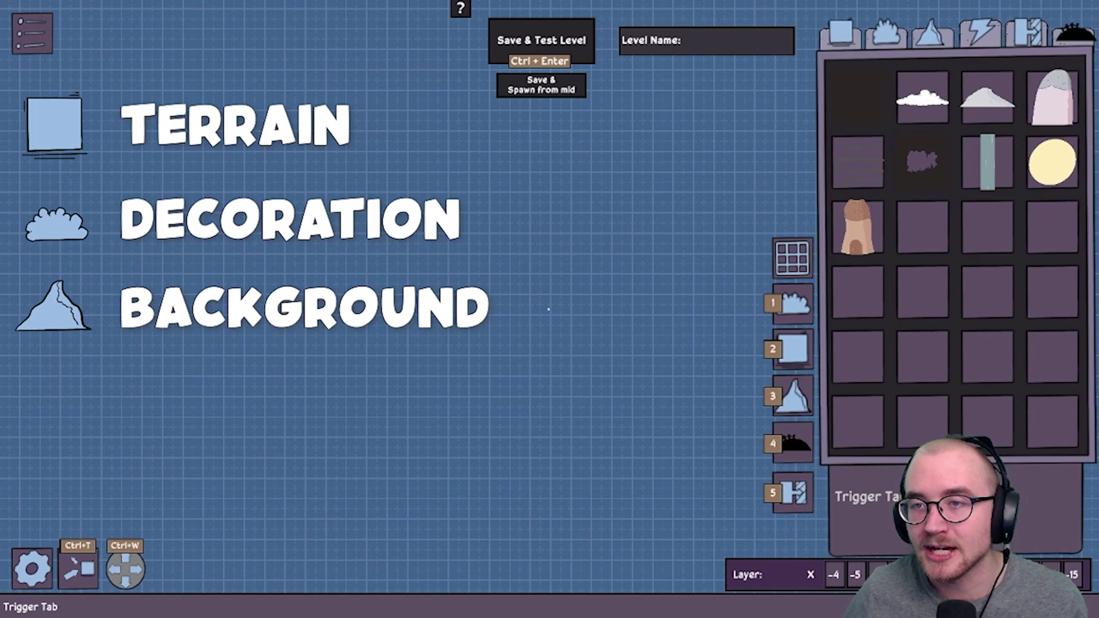
key(5)
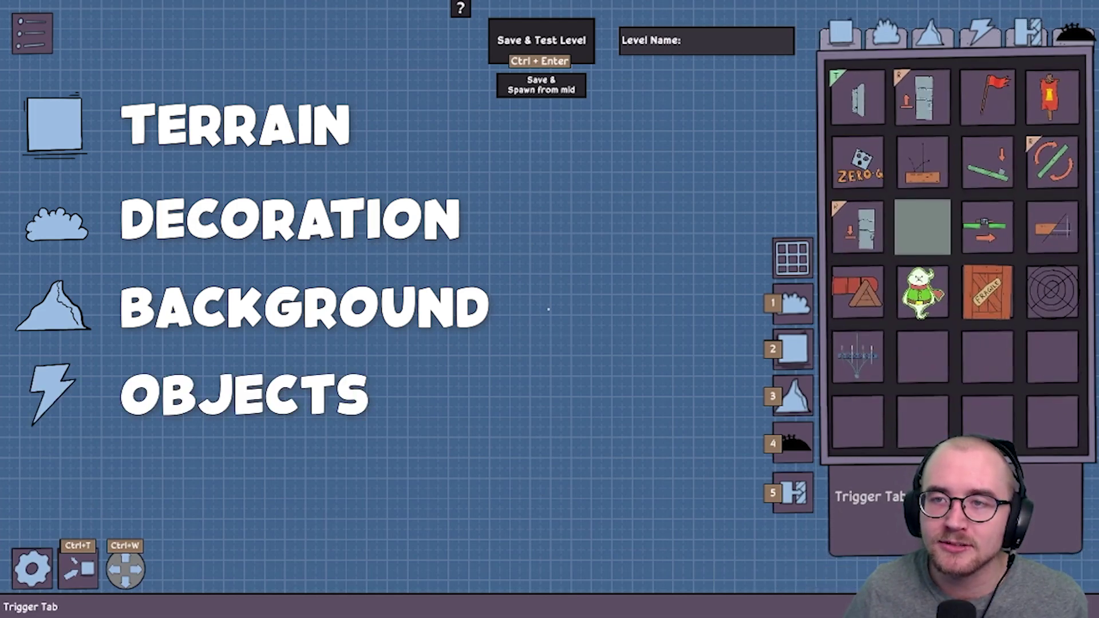
key(6)
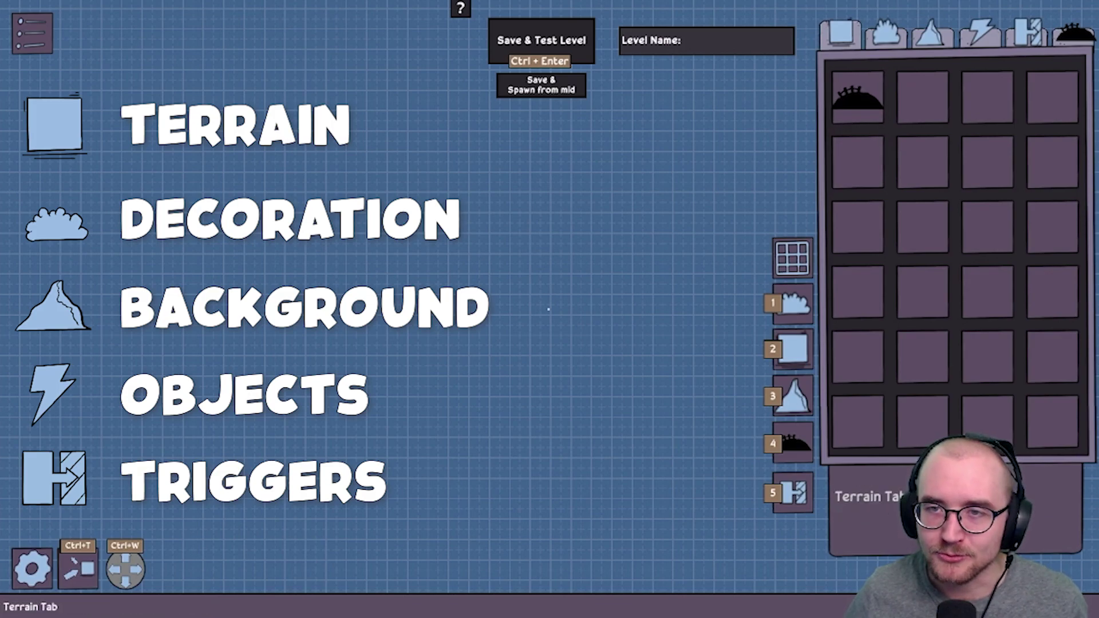
Step: Choose the Terrain Square piece and toggle grid snap off and back on
key(1)
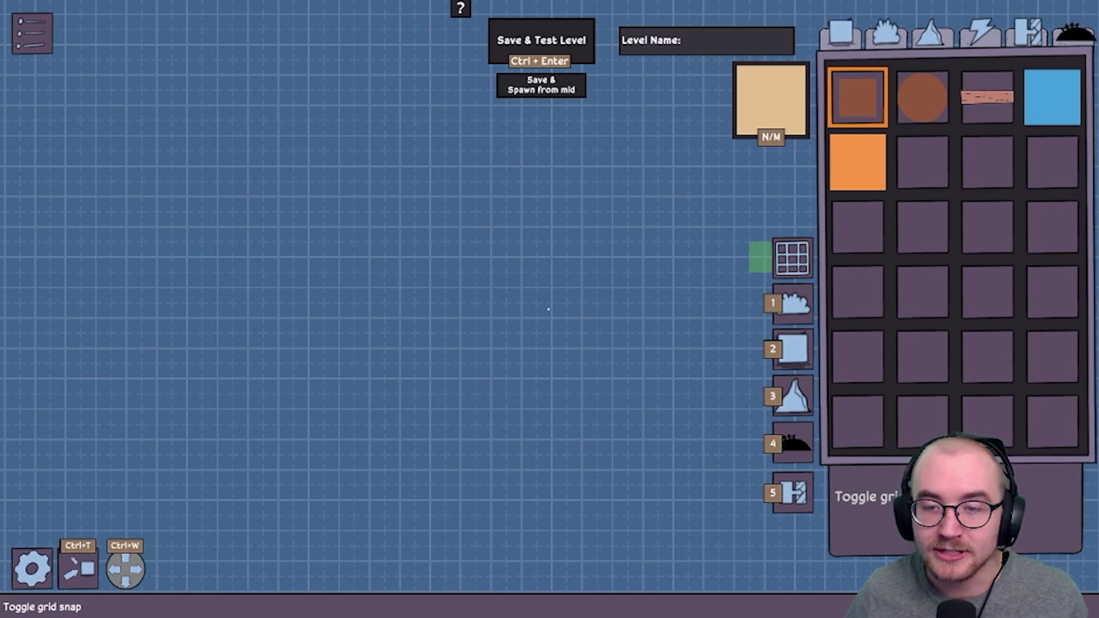
click(792, 257)
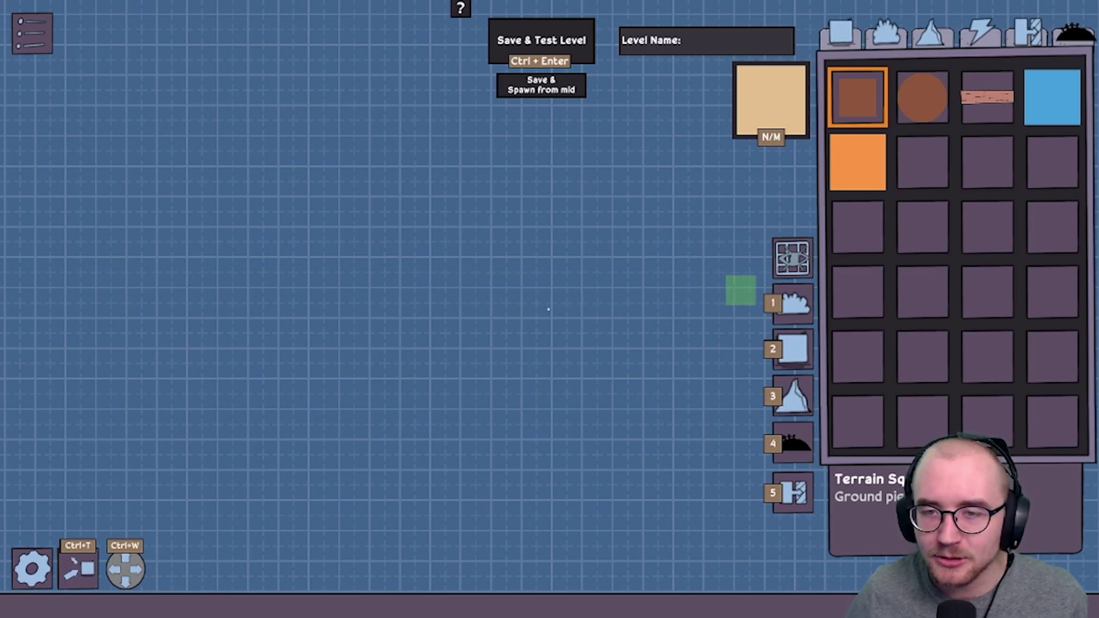
click(789, 261)
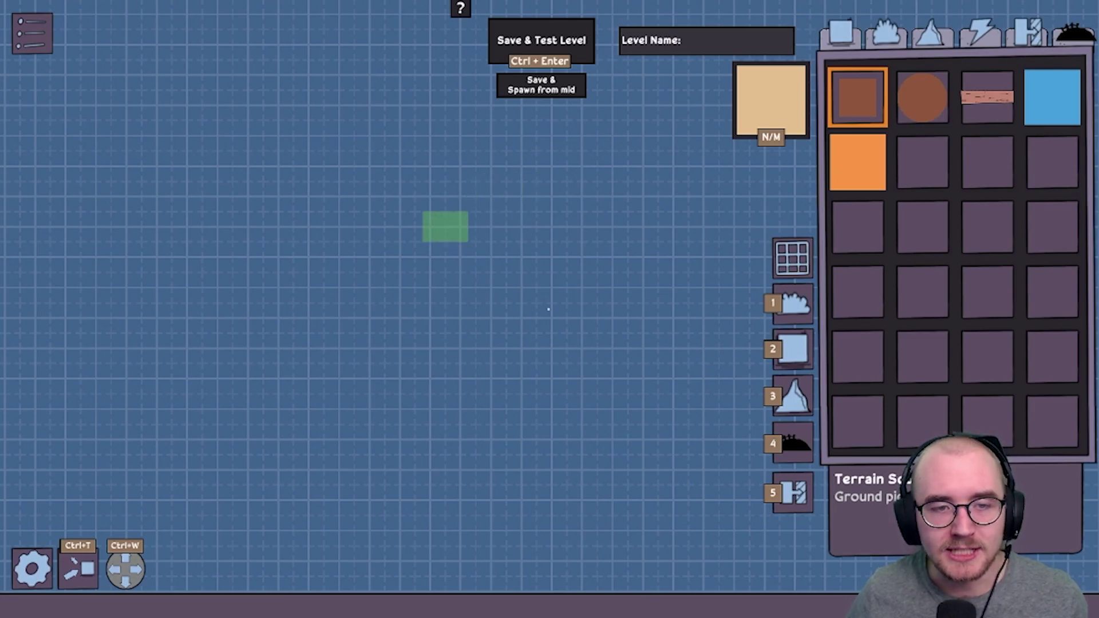
Step: Enlarge the Terrain Square's height and width into a larger block before placing it
key(Up)
key(Up)
key(Up)
key(Up)
key(Right)
key(Right)
key(Right)
key(Right)
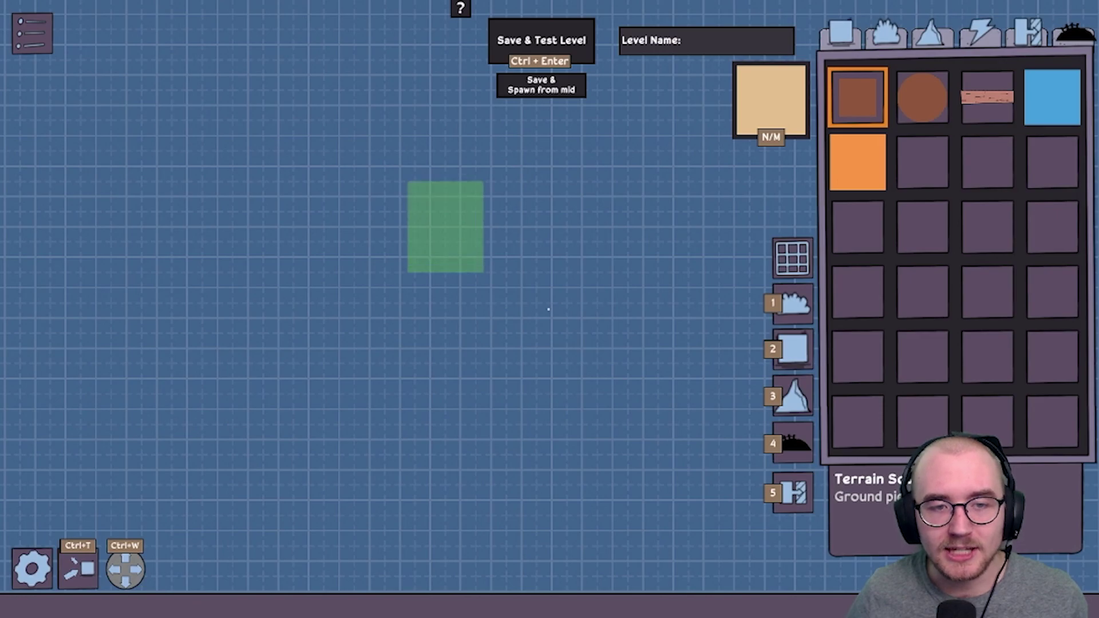
key(Down)
Step: Tilt the terrain block slightly clockwise, adjust its height and place it near the middle of the grid
key(e)
key(e)
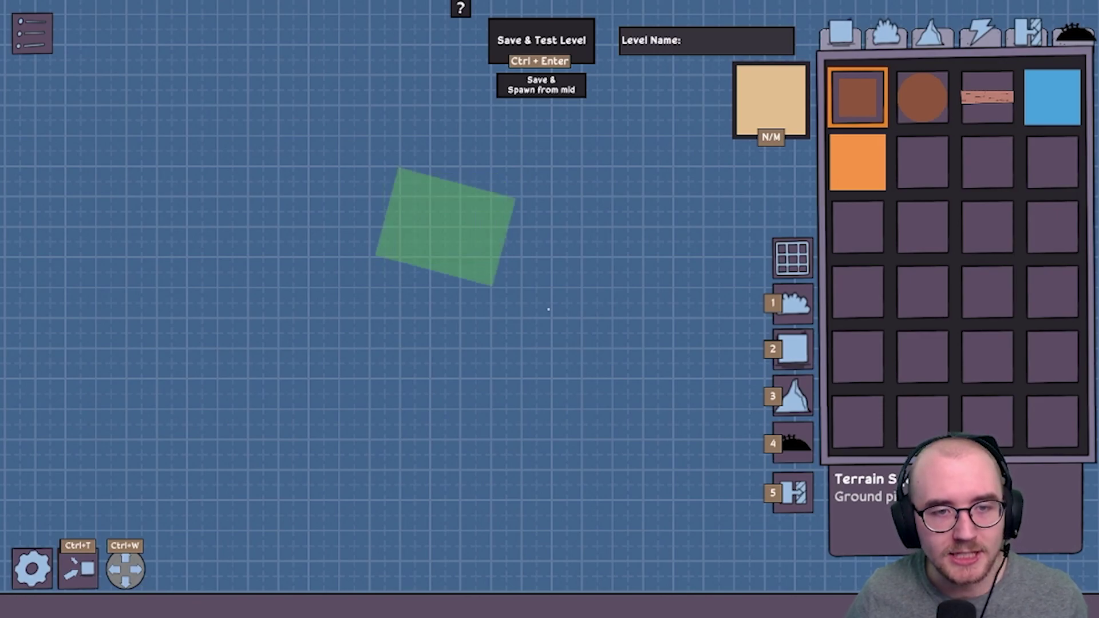
key(q)
key(q)
key(q)
key(e)
key(e)
key(Down)
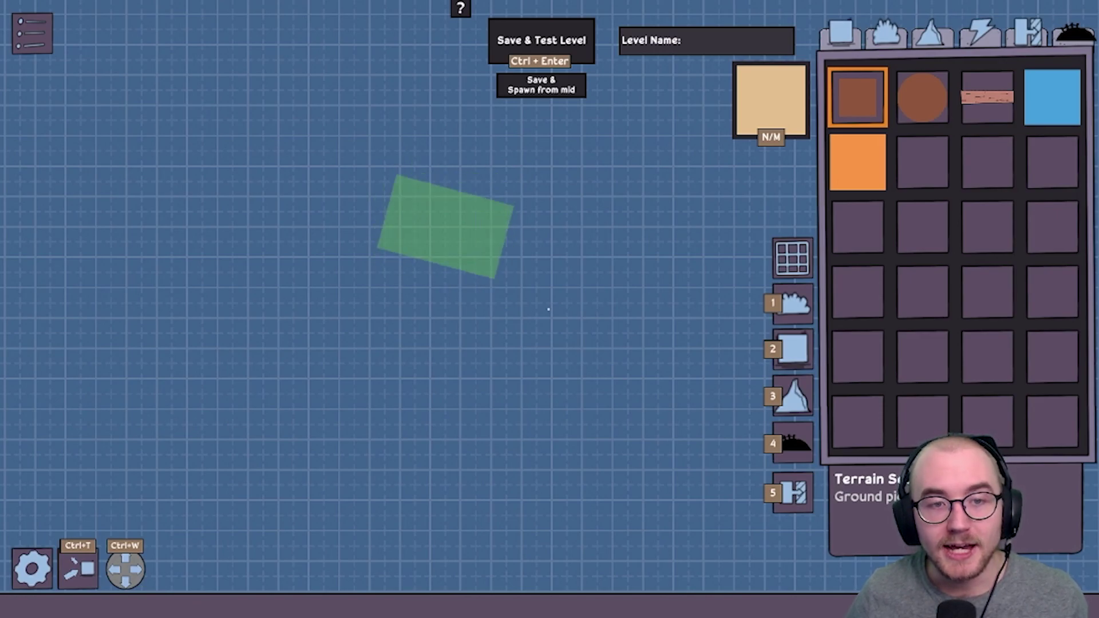
key(Up)
key(Up)
scroll(353, 311, down, 1)
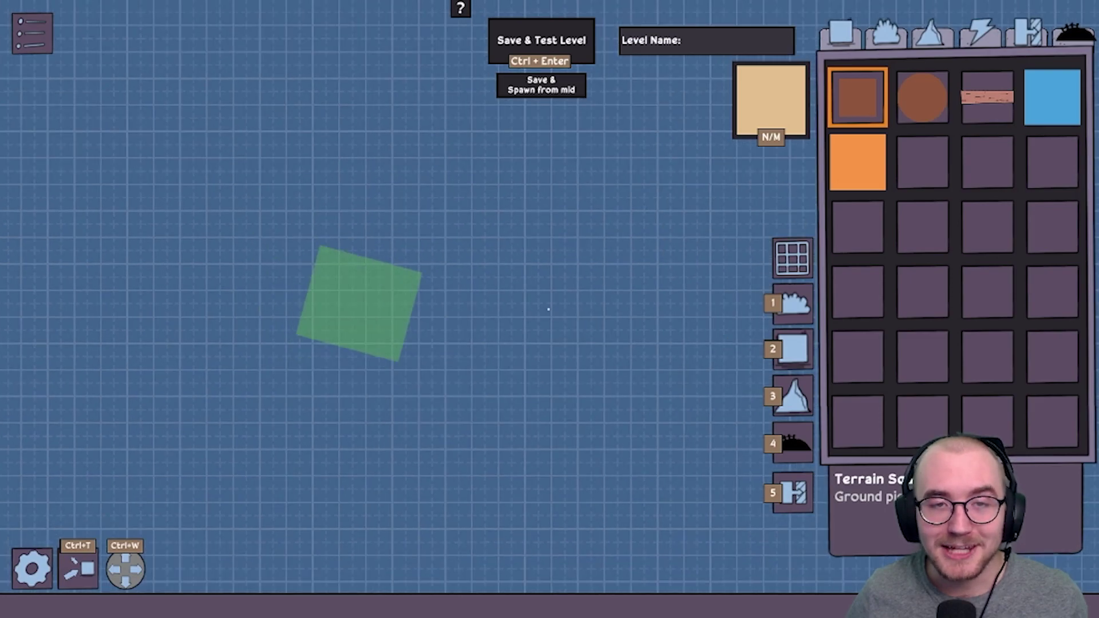
click(357, 298)
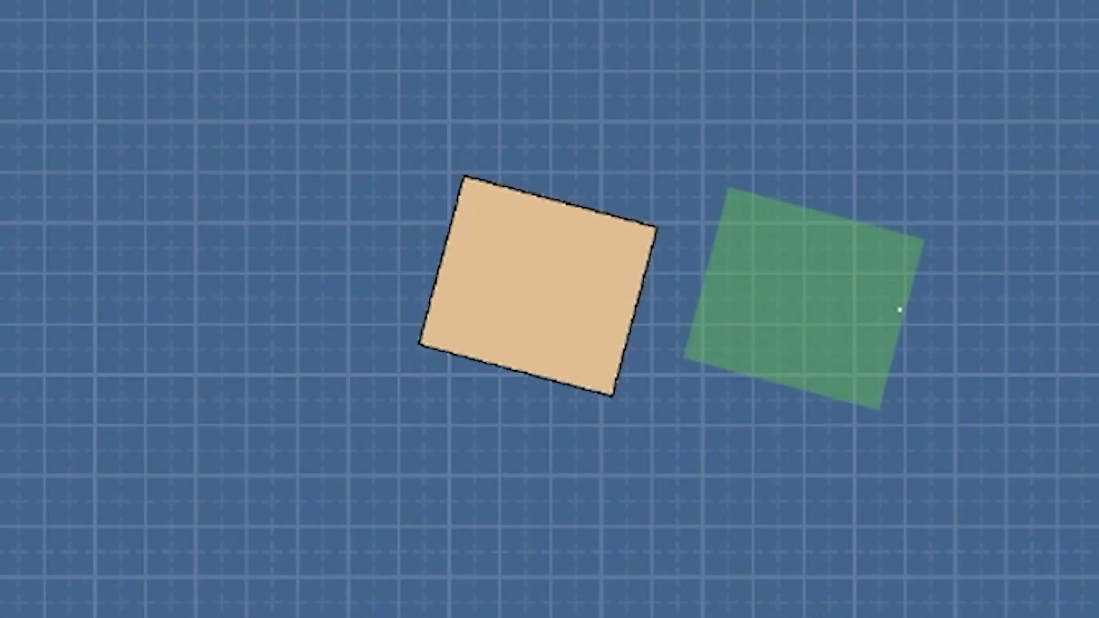
Step: Straighten the terrain block and place a second one overlapping the right side of the tilted block
key(q)
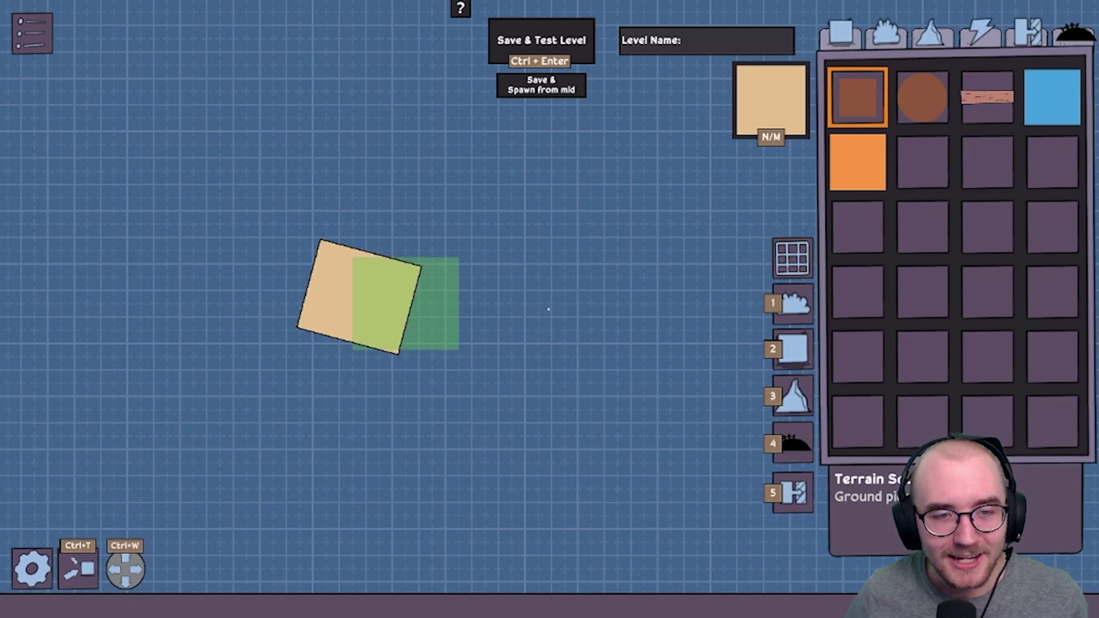
click(901, 310)
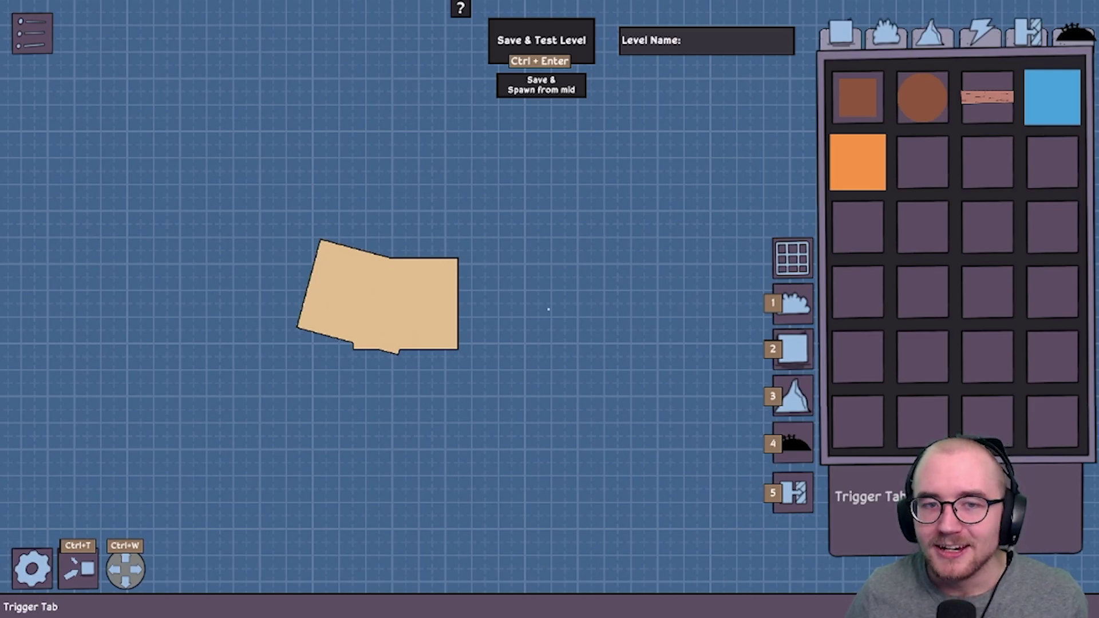
Step: Place the Player Spawn trigger on top of the straight terrain block
key(w)
key(a)
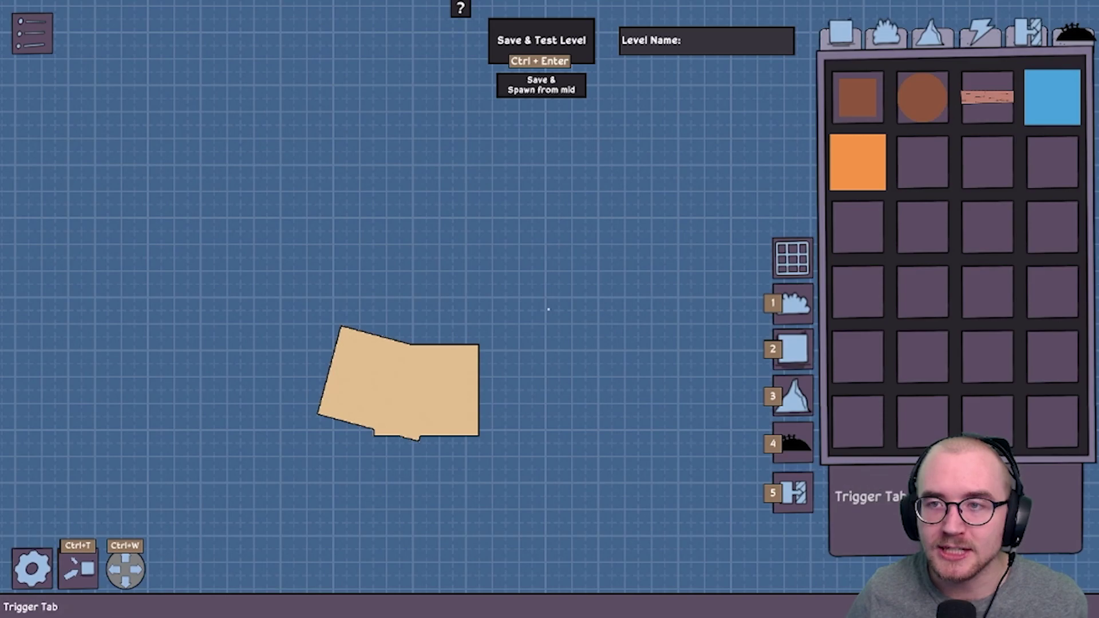
key(5)
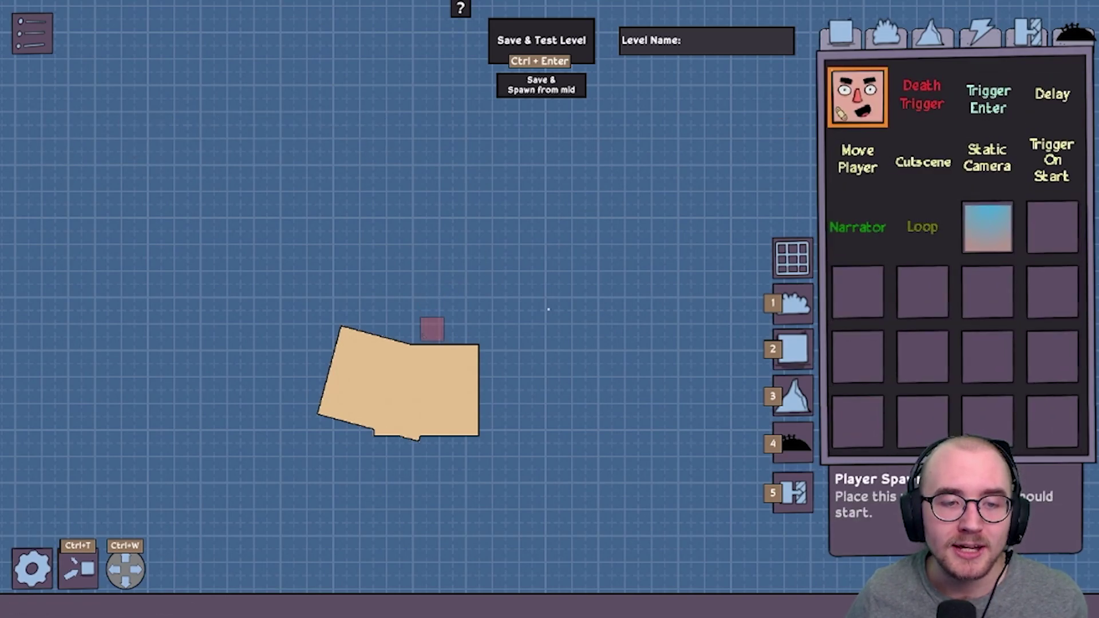
click(422, 336)
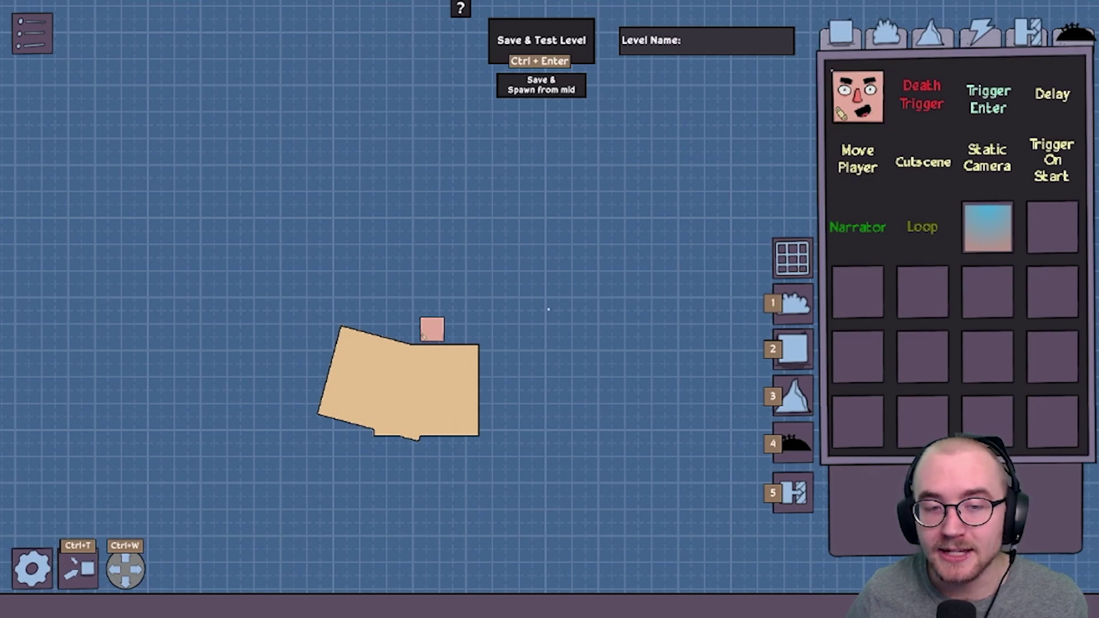
Step: Save the new level as "My Best Level" and start a test run
middle_drag(432, 329, 481, 295)
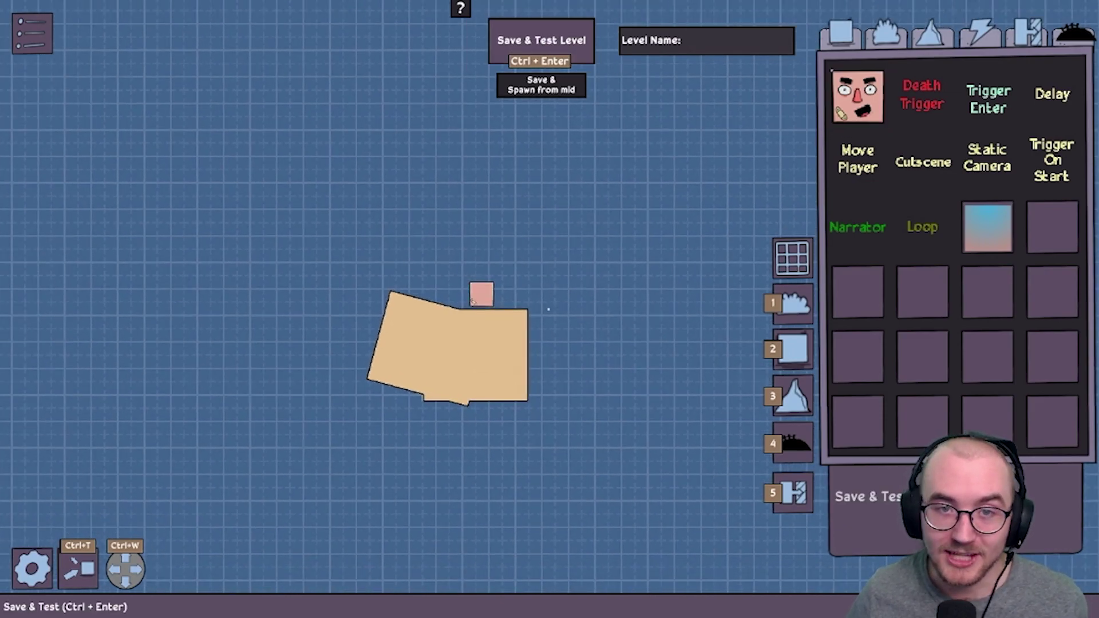
key(ctrl+Return)
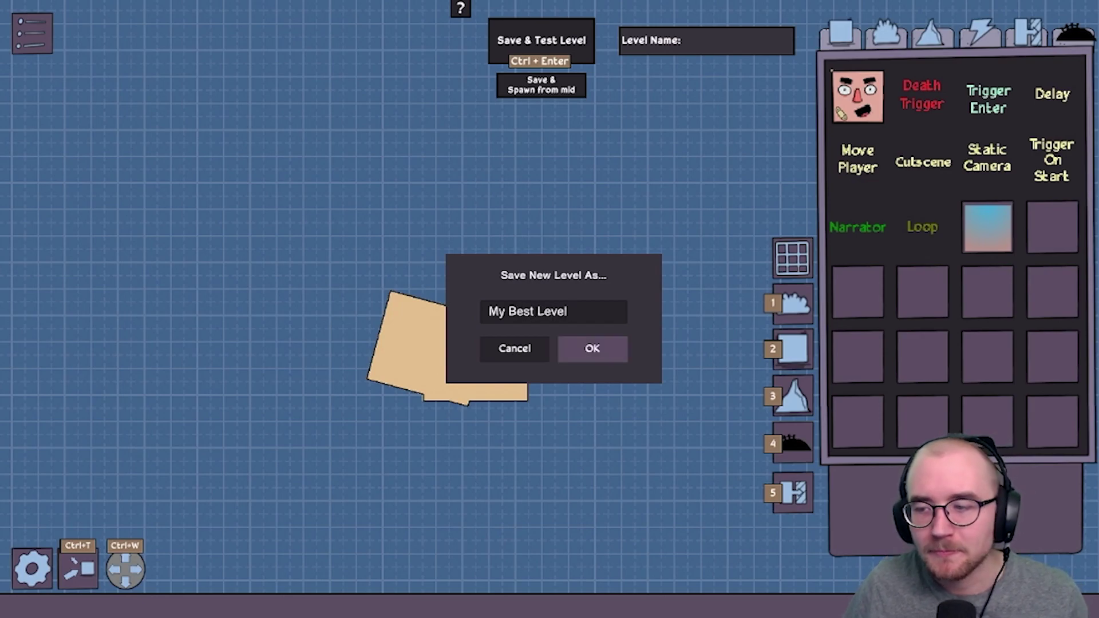
click(593, 349)
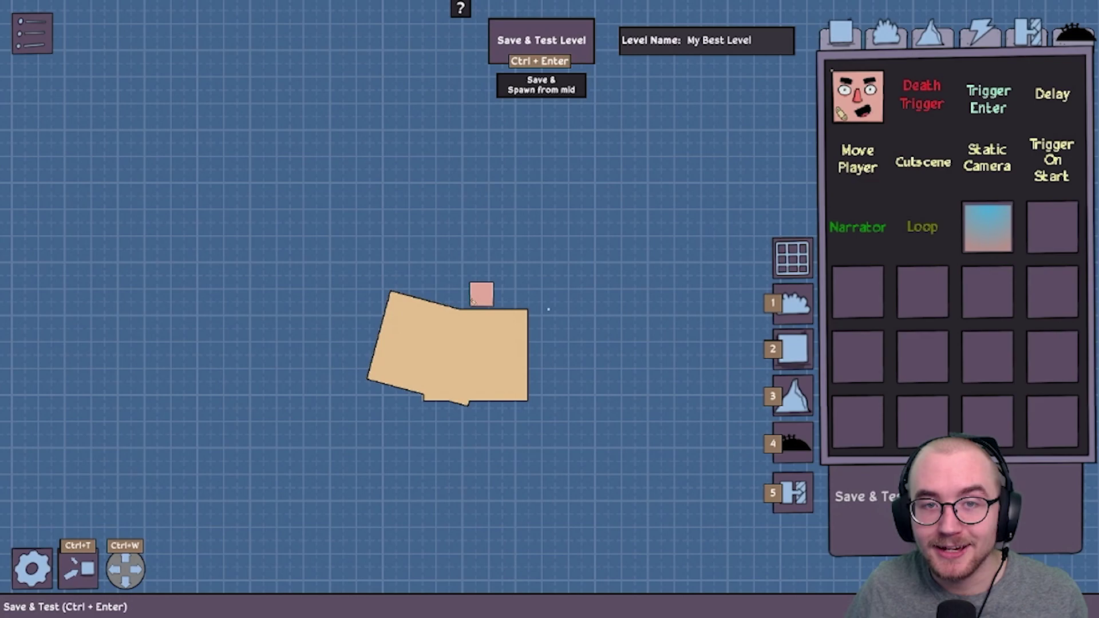
key(ctrl+Return)
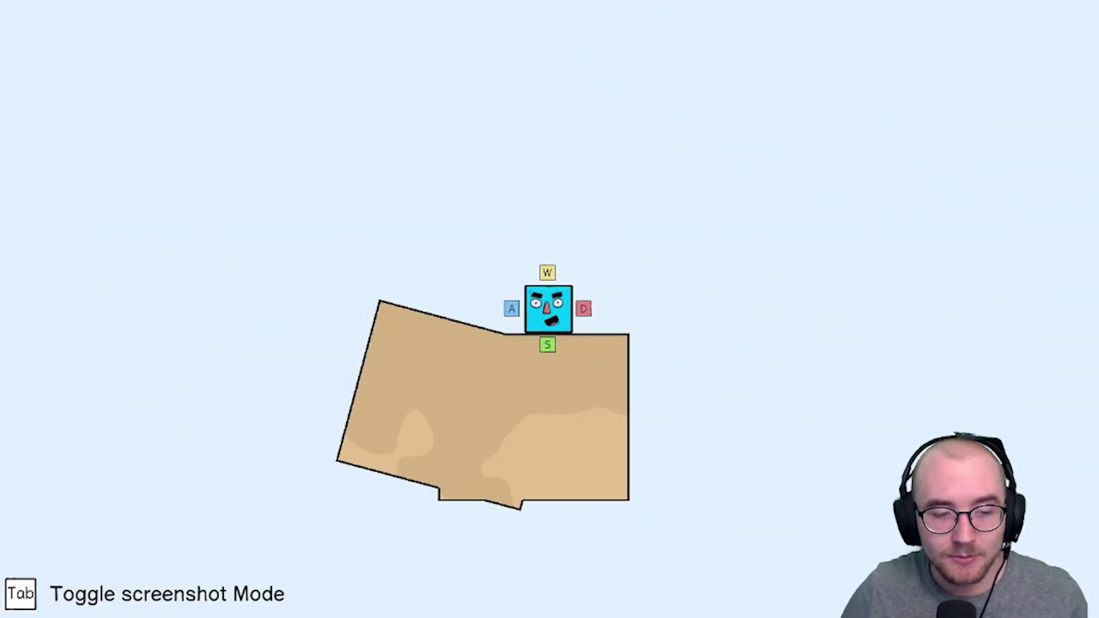
Step: Play-test the level by moving the character around the terrain and return to the editor
key(s)
key(a)
key(w)
key(d)
key(s)
key(a)
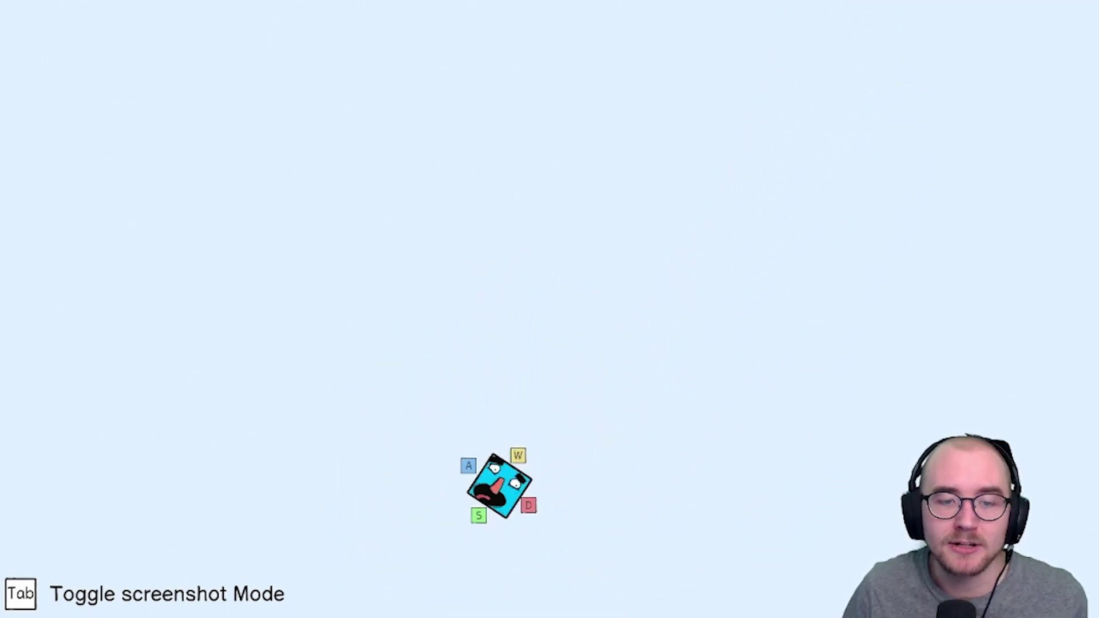
key(Escape)
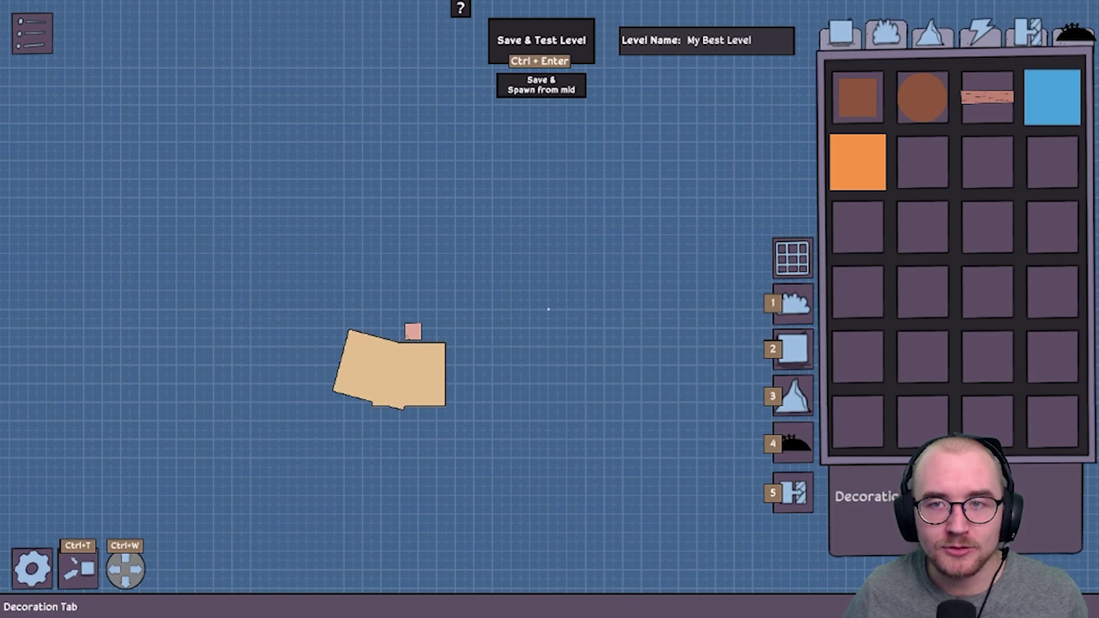
Step: Extend the ground with four more Terrain Squares, forming a small dip followed by steps rising to the right
click(857, 97)
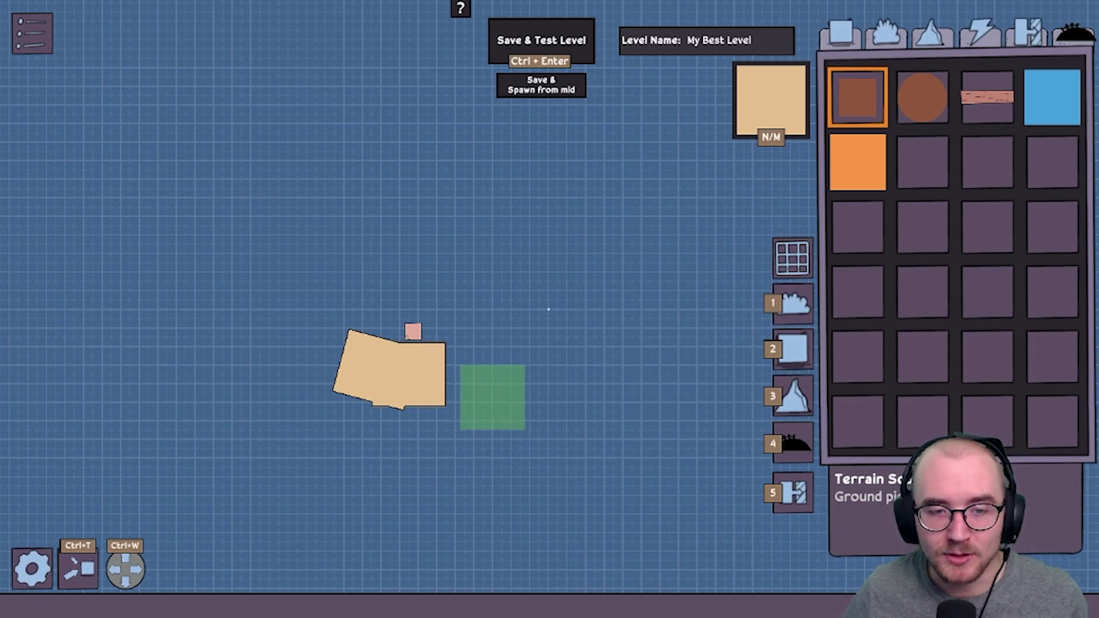
click(460, 402)
click(515, 375)
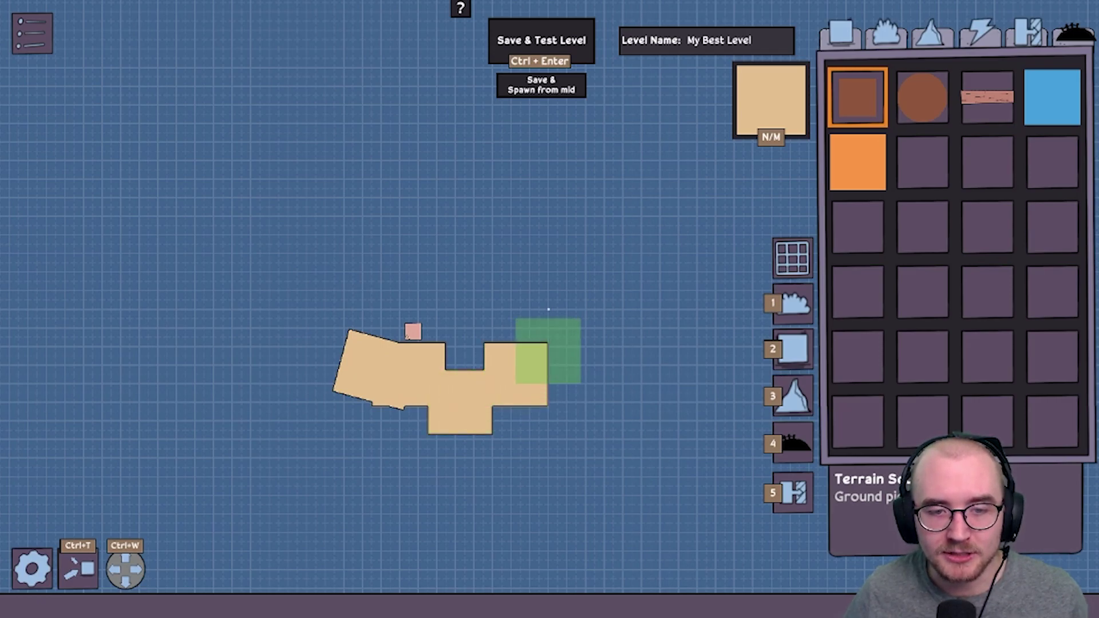
click(552, 346)
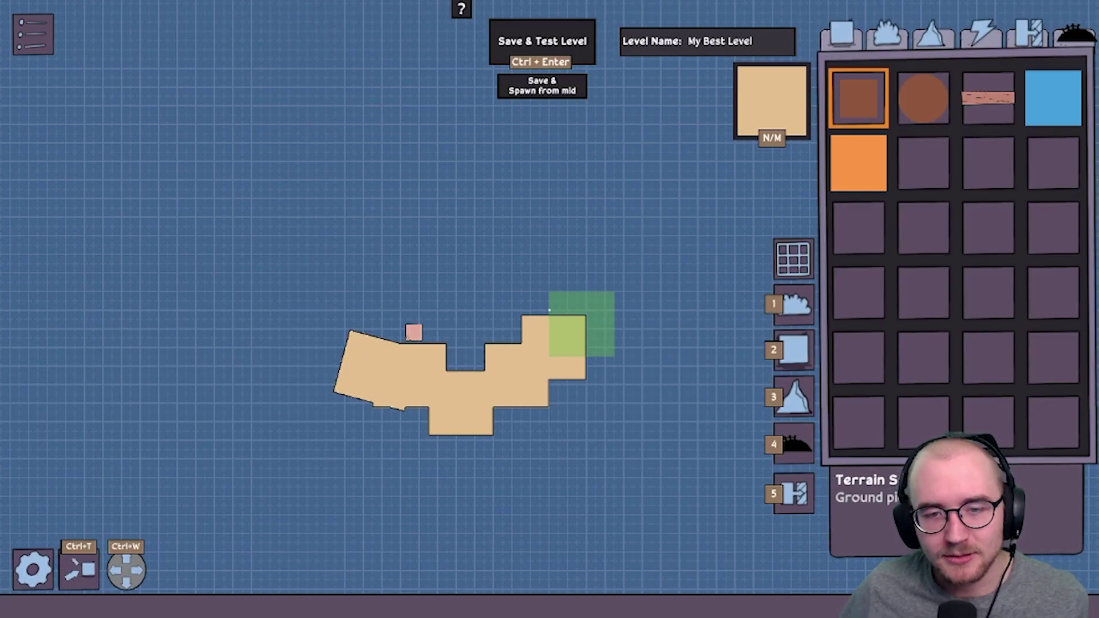
click(582, 324)
right_click(628, 329)
Step: Paint the Grass decoration at reset scale along the entire upper surface of the terrain
middle_drag(629, 329, 558, 360)
scroll(558, 361, up, 1)
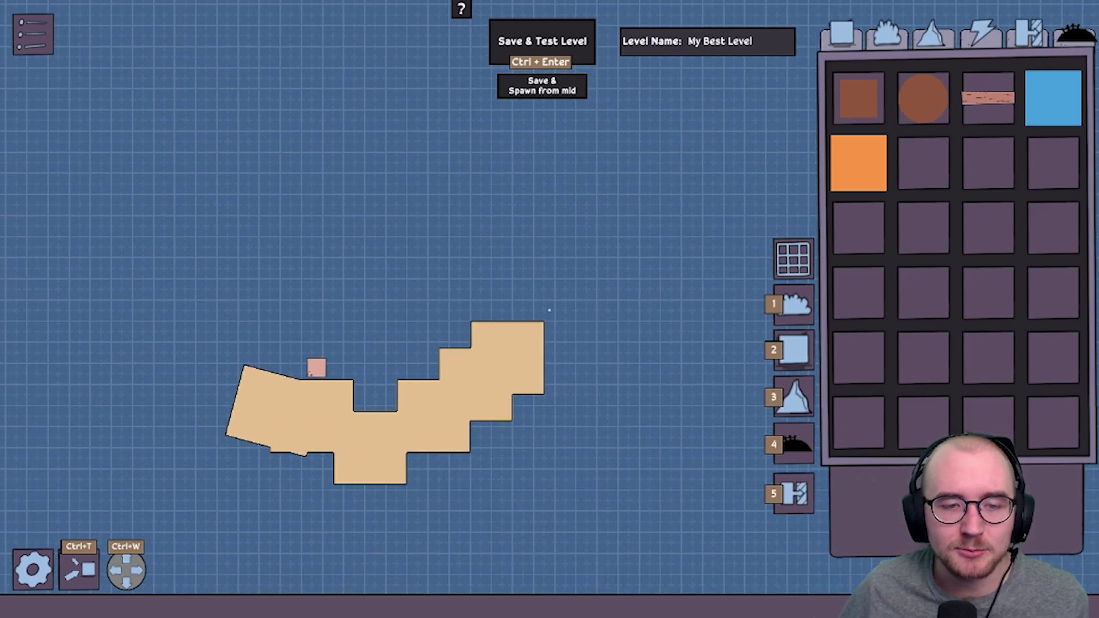
scroll(549, 310, up, 3)
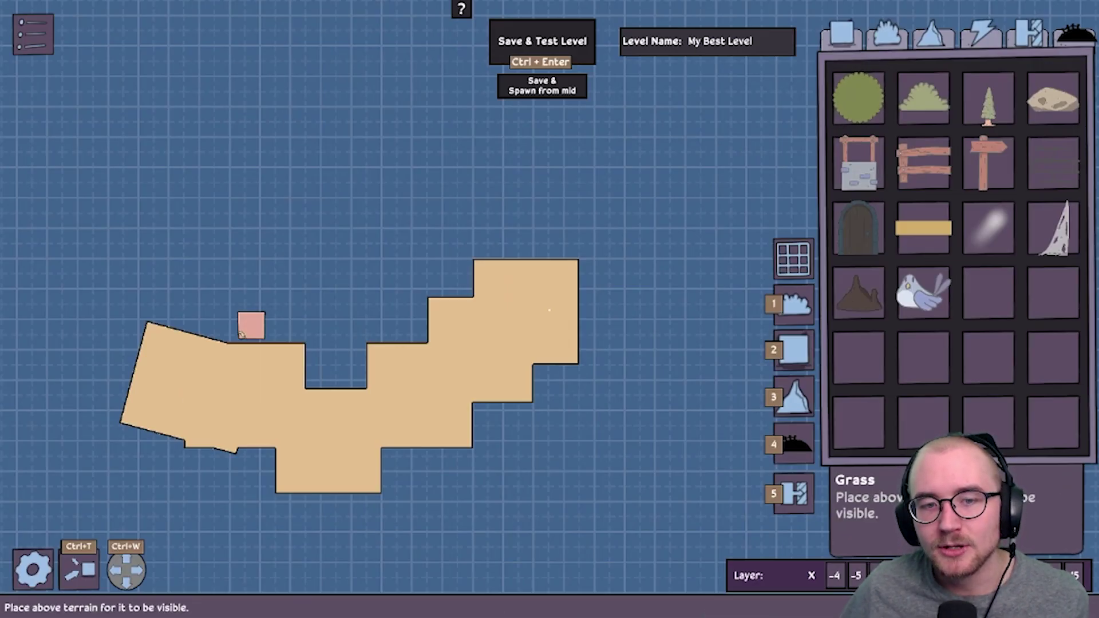
click(858, 98)
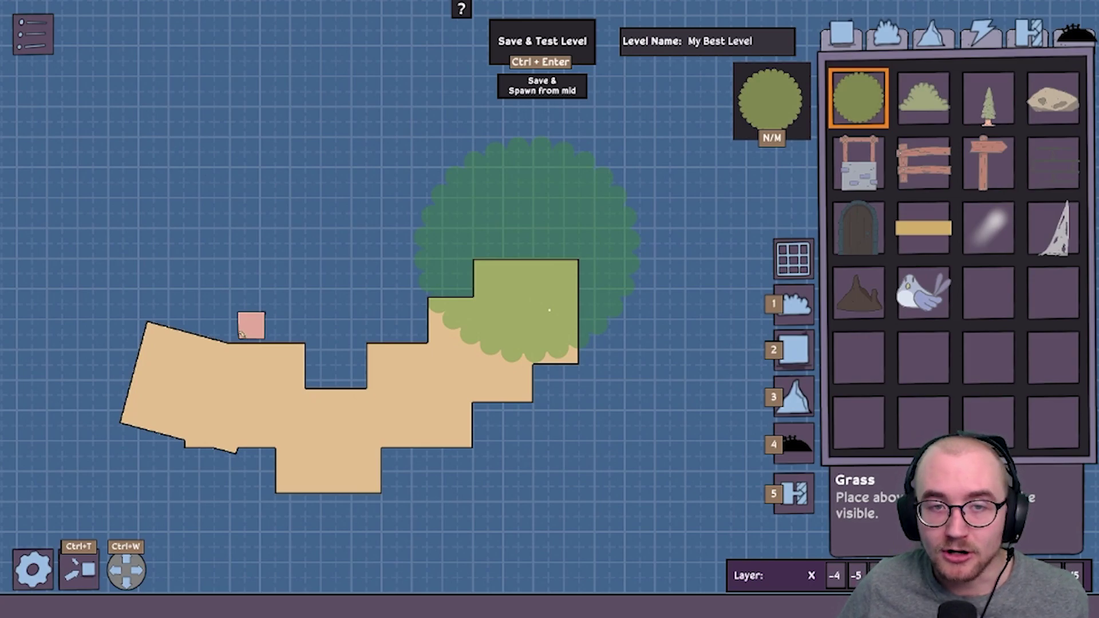
key(r)
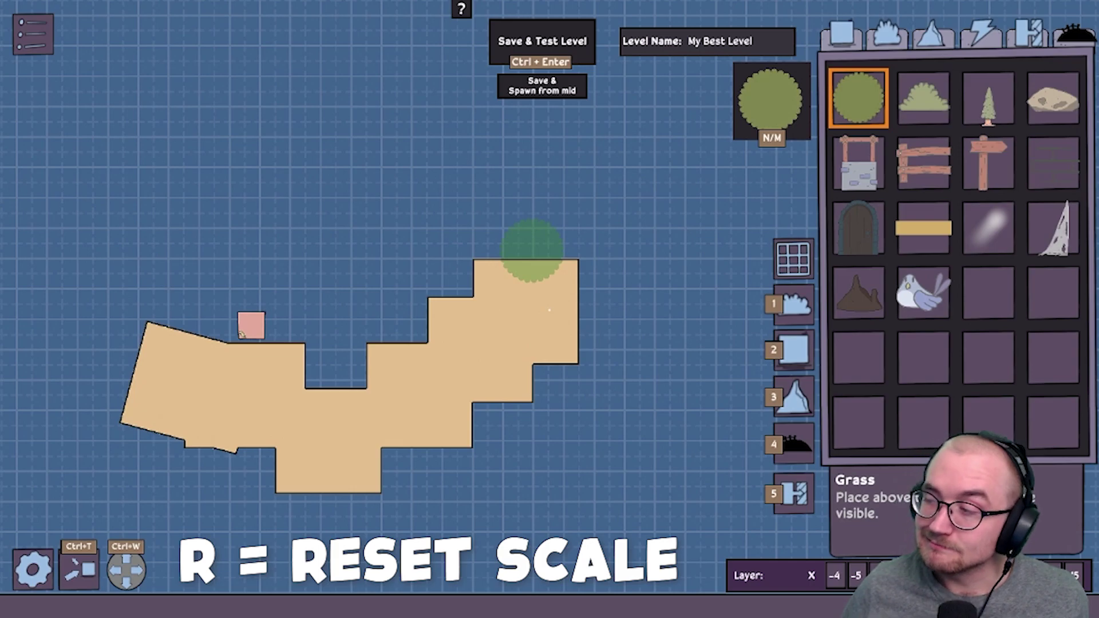
mouse_move(532, 251)
mouse_down()
mouse_move(560, 269)
mouse_move(492, 266)
mouse_move(409, 358)
mouse_move(381, 355)
mouse_move(346, 372)
mouse_move(220, 324)
mouse_move(142, 332)
mouse_up()
key(Escape)
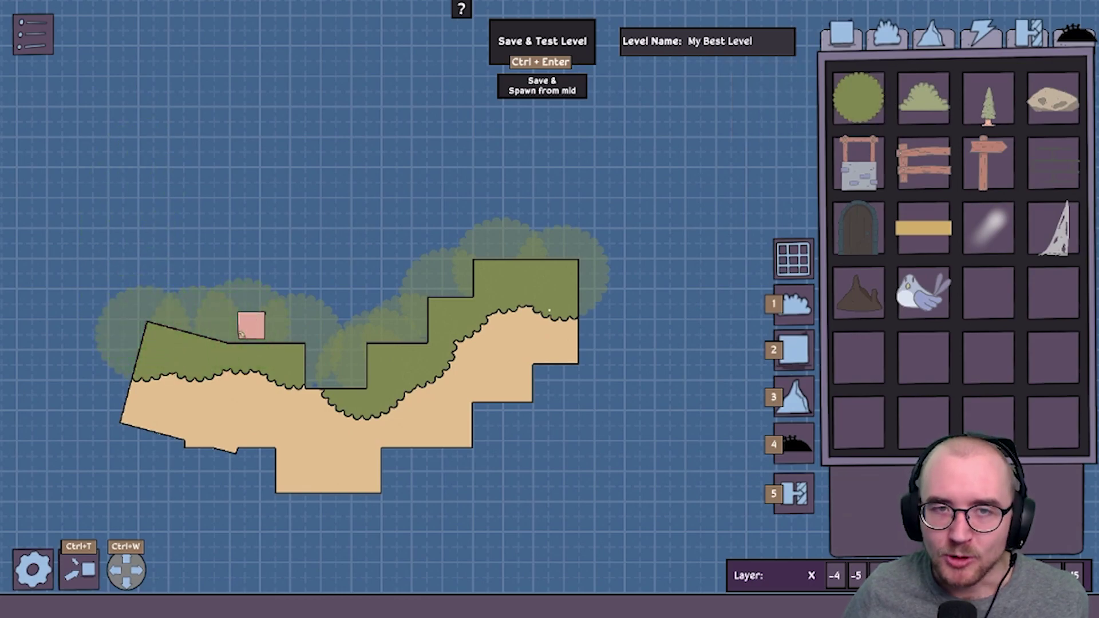
Step: Place two Tree decorations, one on the highest terrain step and one on the lower step just after the dip
click(989, 99)
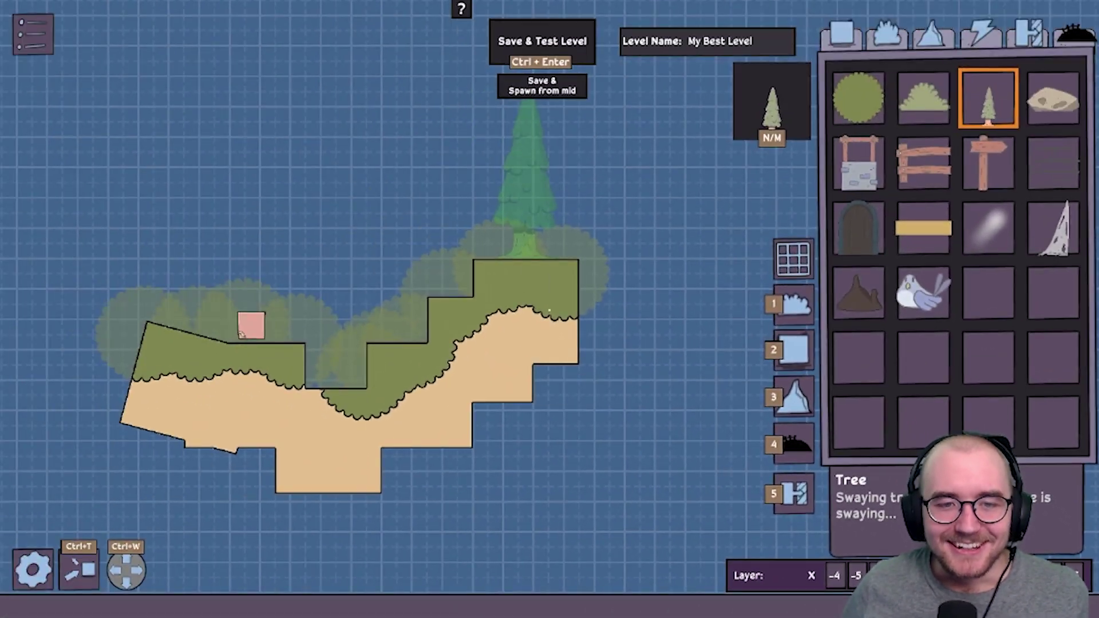
click(525, 179)
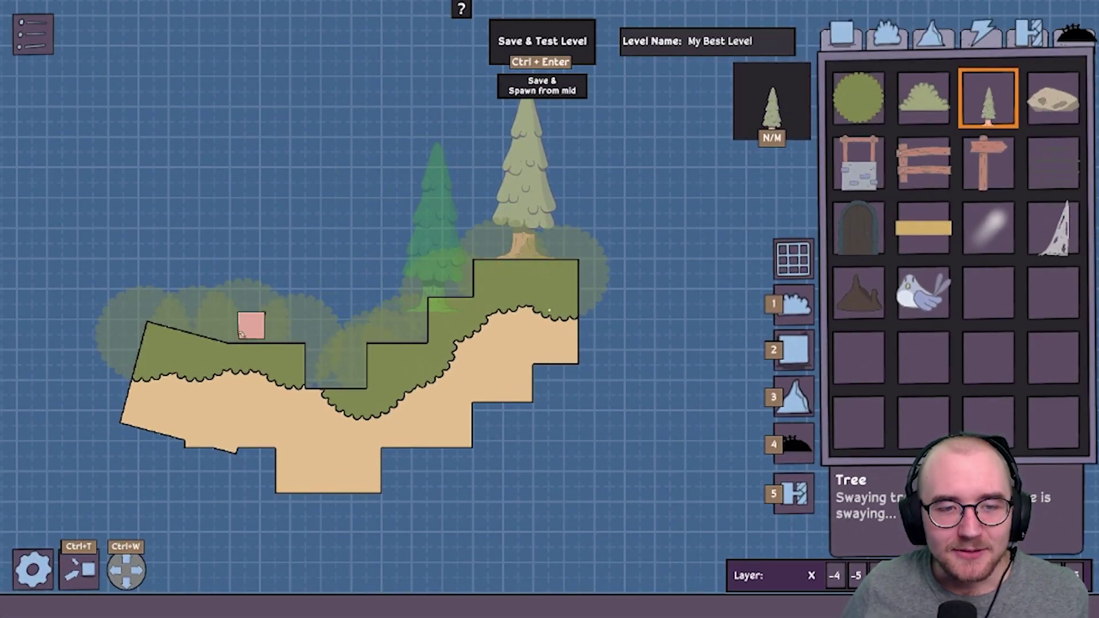
click(404, 258)
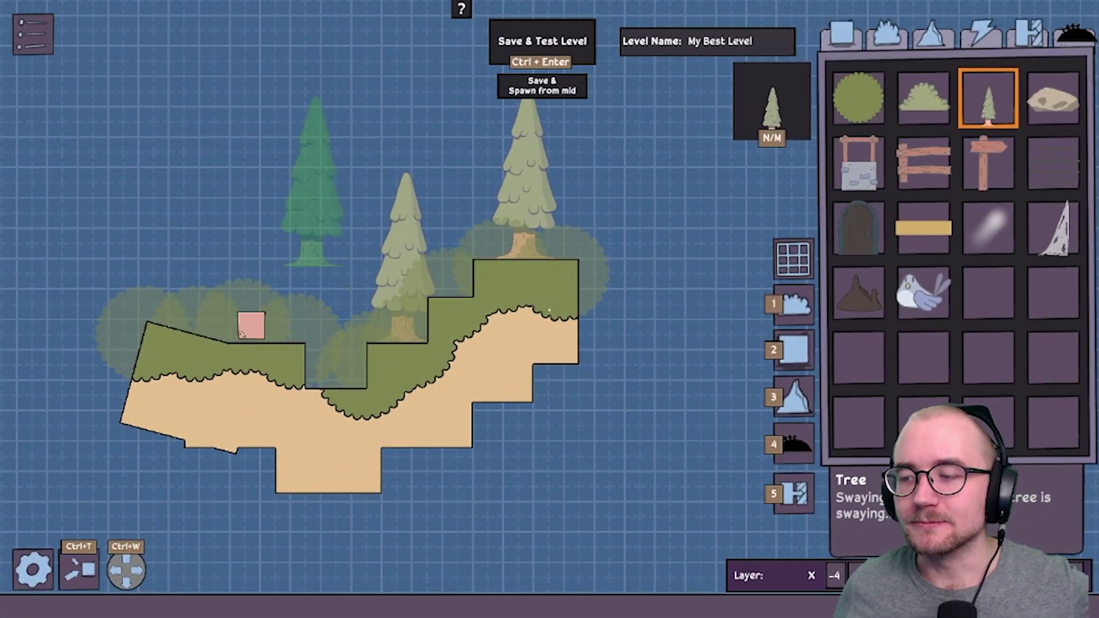
key(Escape)
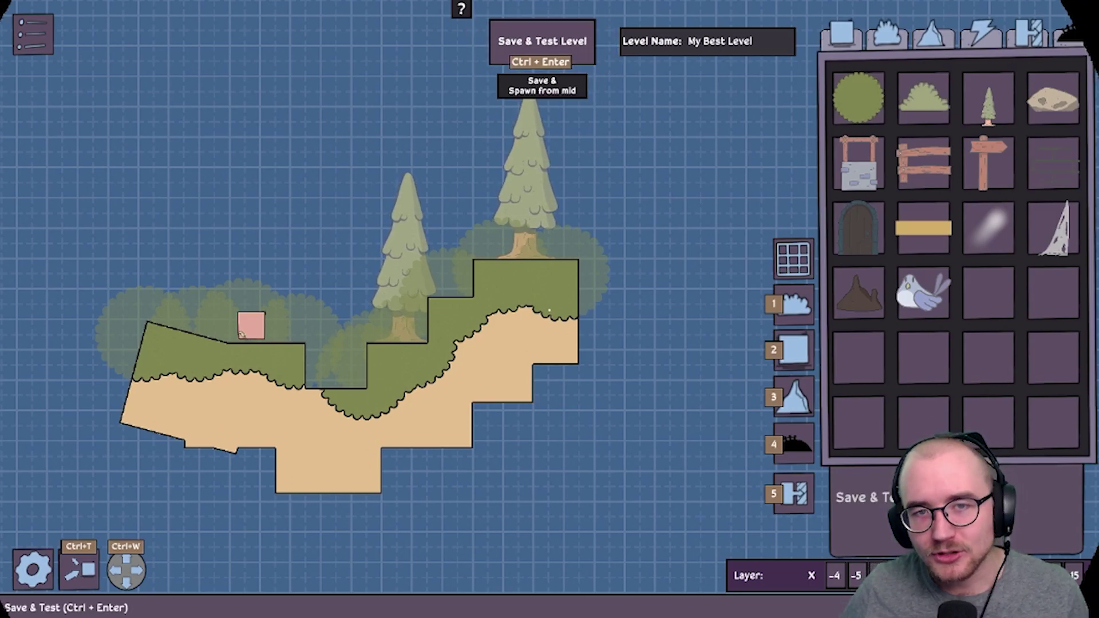
Step: Save the level, start a test run to view the trees, and return to the editor
click(542, 41)
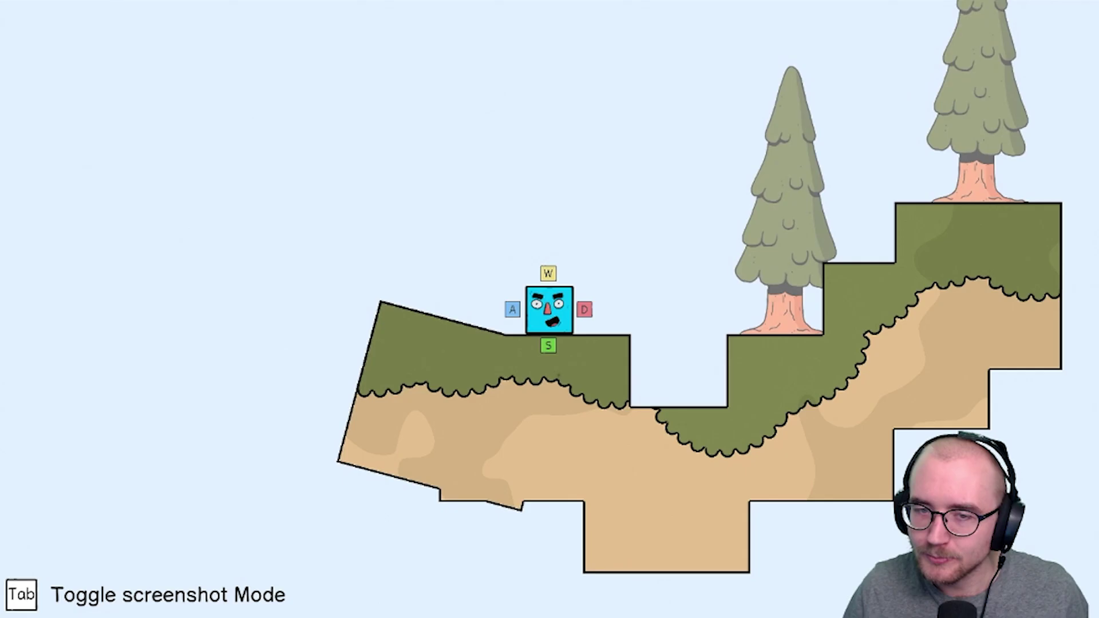
key(Escape)
key(Down)
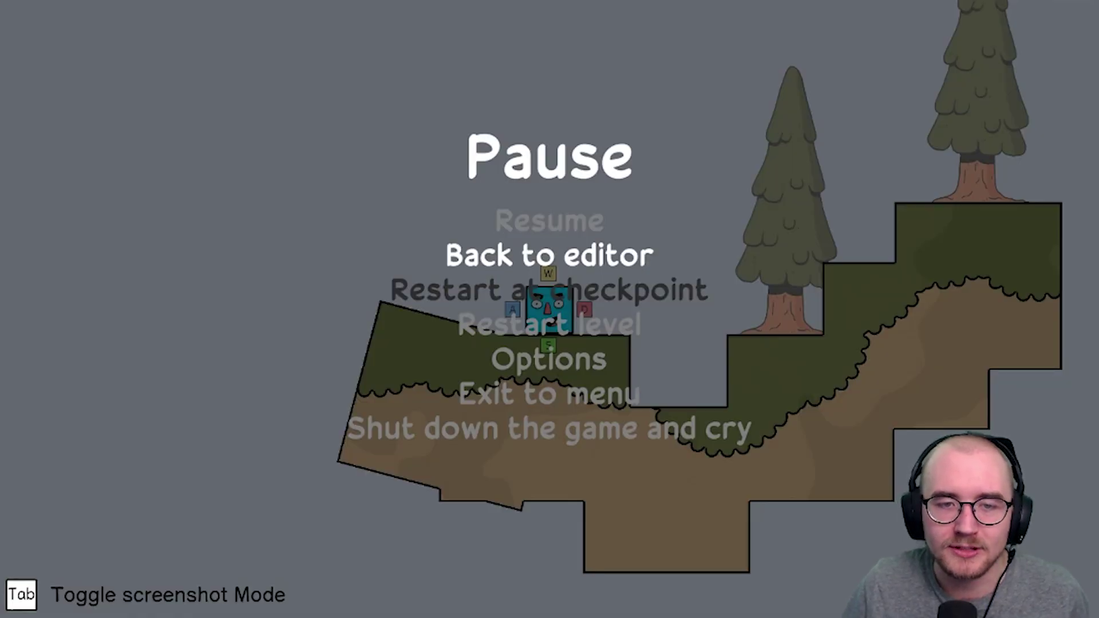
key(Return)
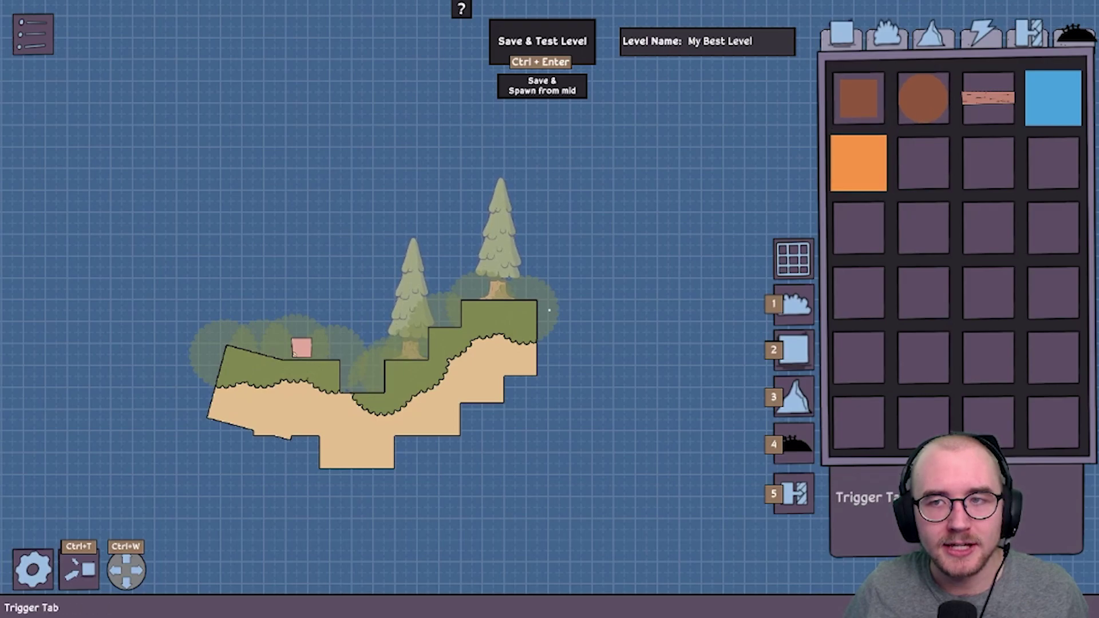
Step: Place the red castle banner object on the highest terrain step, in front of the tree
click(981, 35)
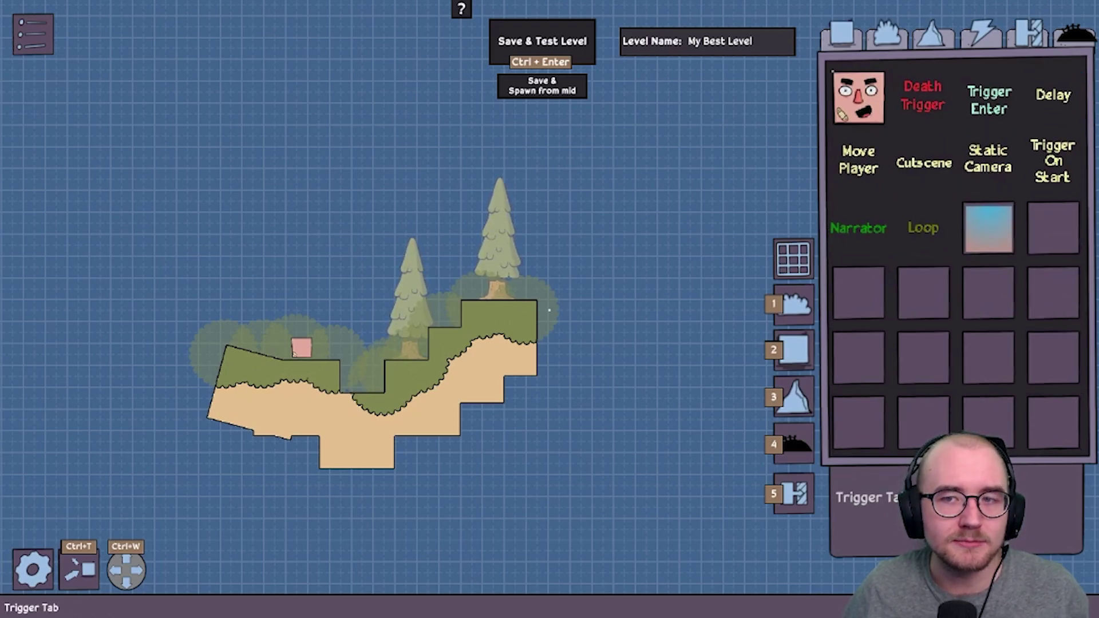
click(1029, 36)
click(1052, 98)
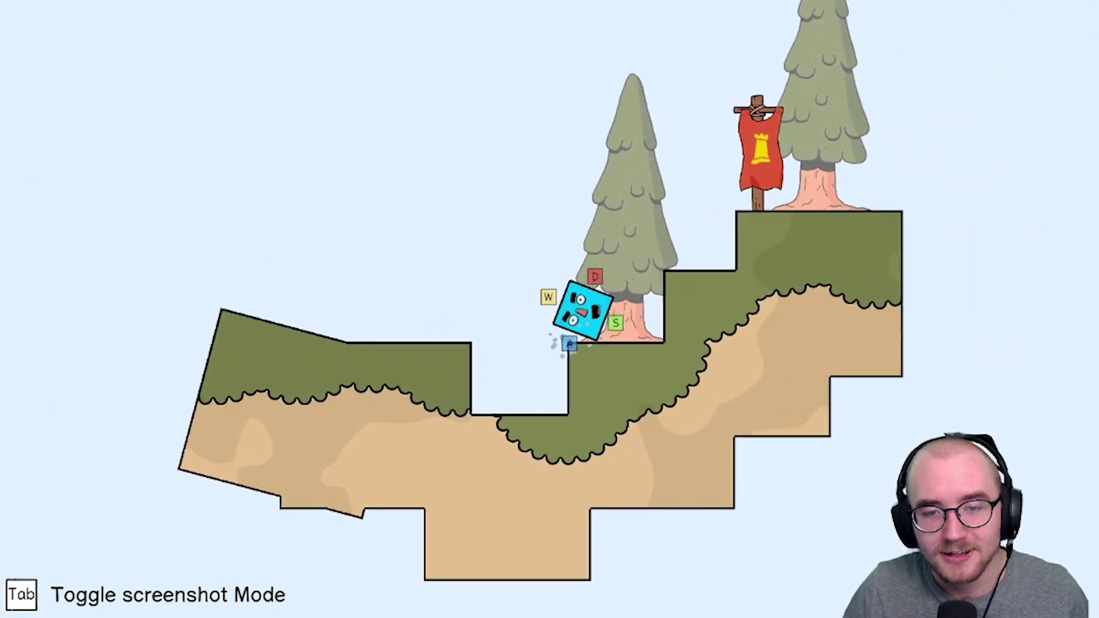
Step: Play-test the level by jumping the character up the terrain steps towards the castle banner
key(d)
key(s)
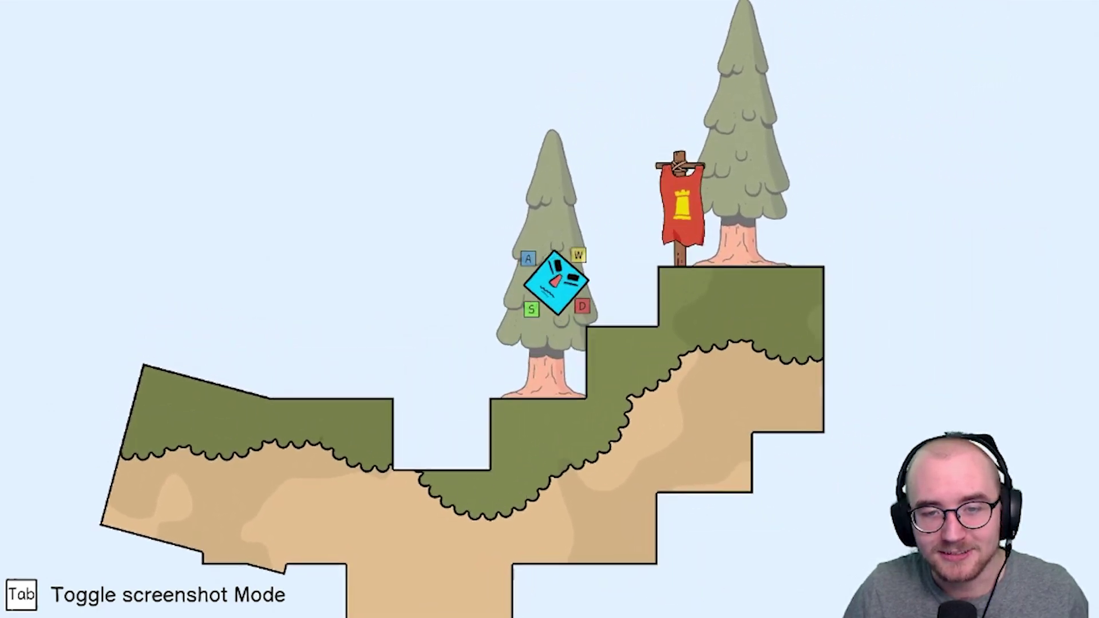
key(w)
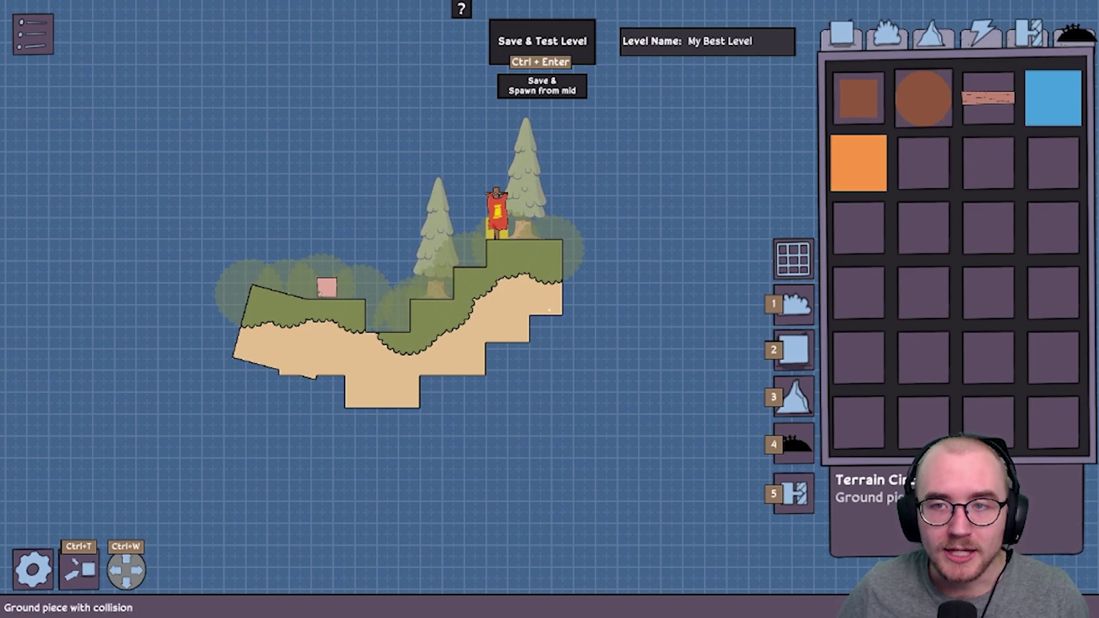
Step: Move the terrain section with the player spawn away from the steps and bridge the gap with two Terrain Squares
drag(184, 187, 399, 458)
drag(326, 349, 227, 366)
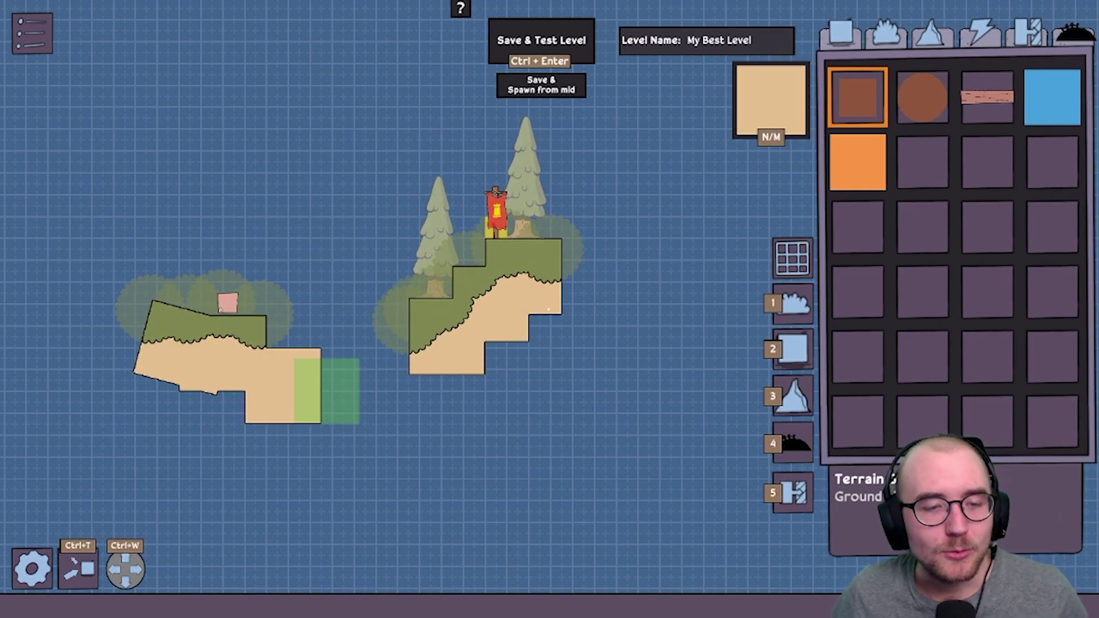
click(337, 392)
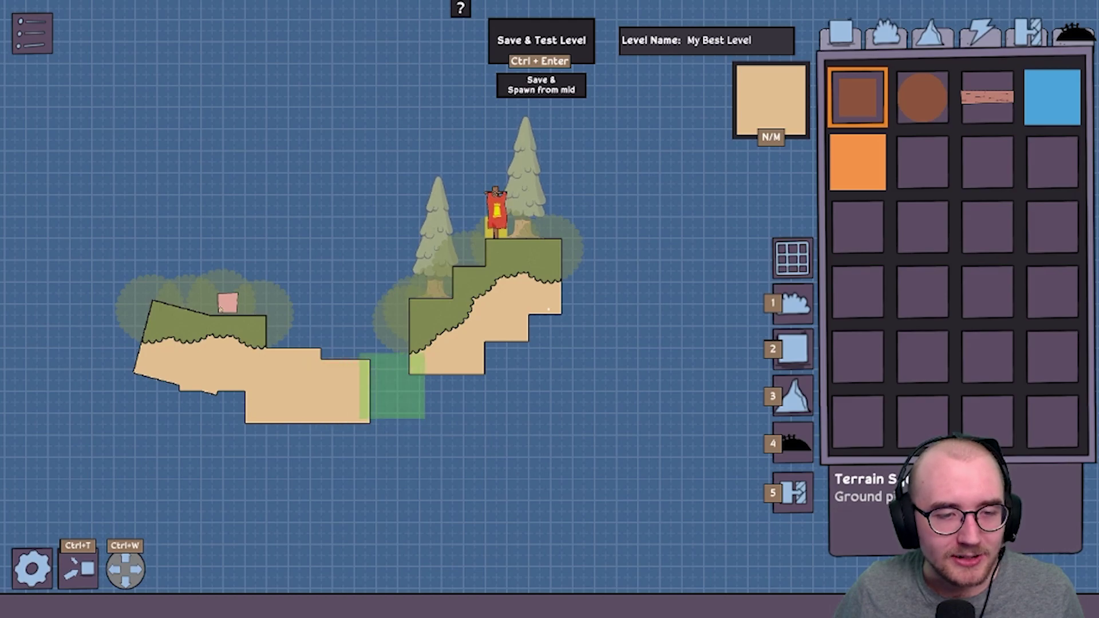
click(392, 375)
right_click(294, 292)
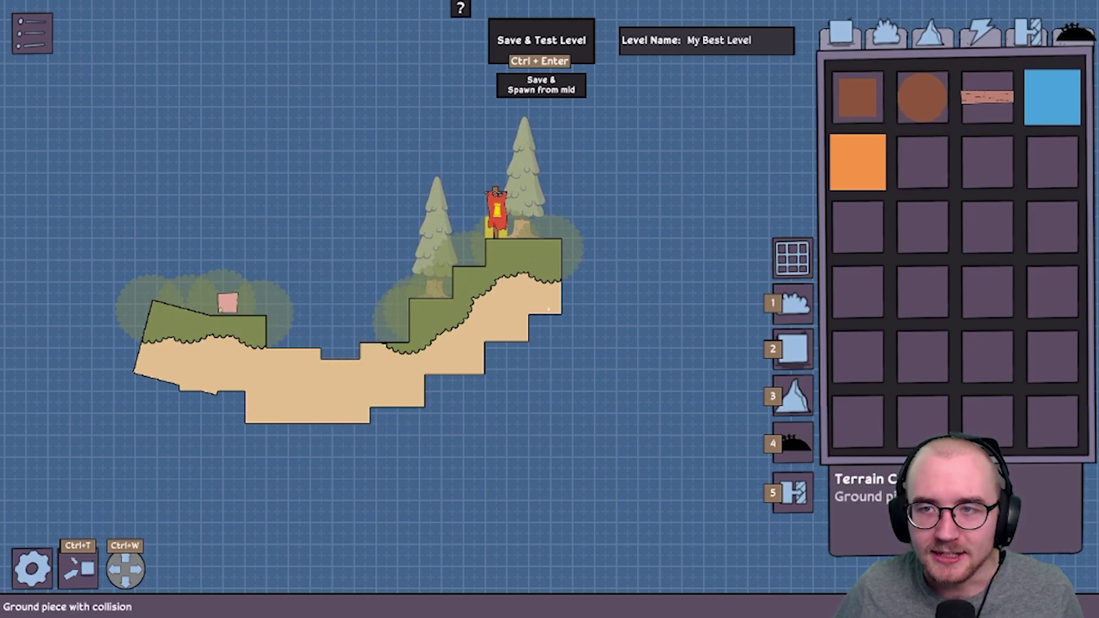
Step: Place a Button object against the vertical wall of the first step after the dip
click(1027, 33)
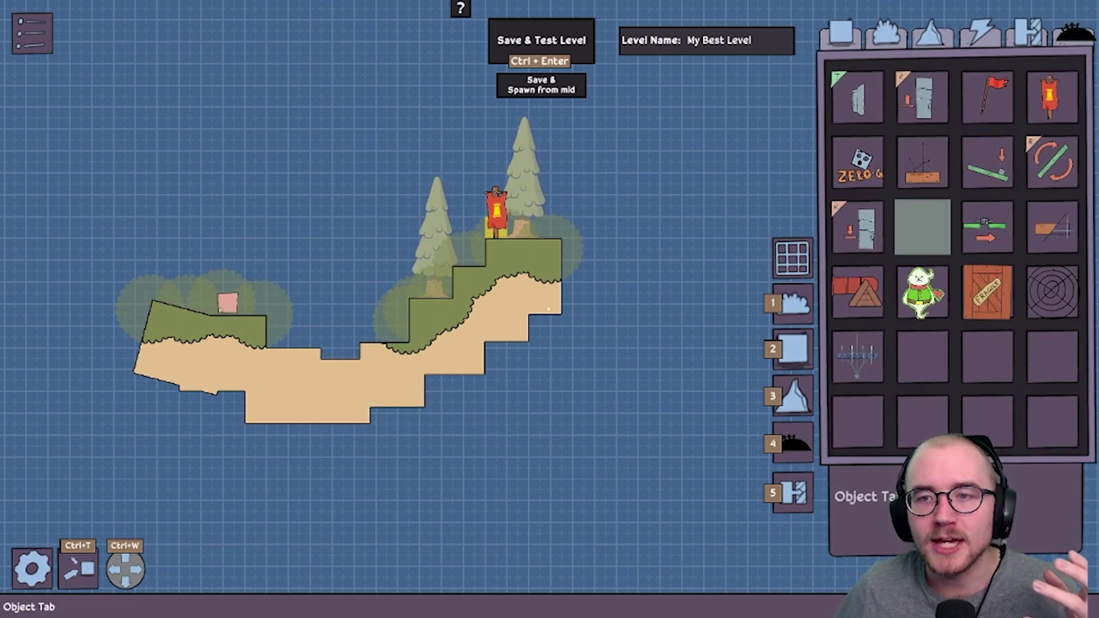
click(858, 97)
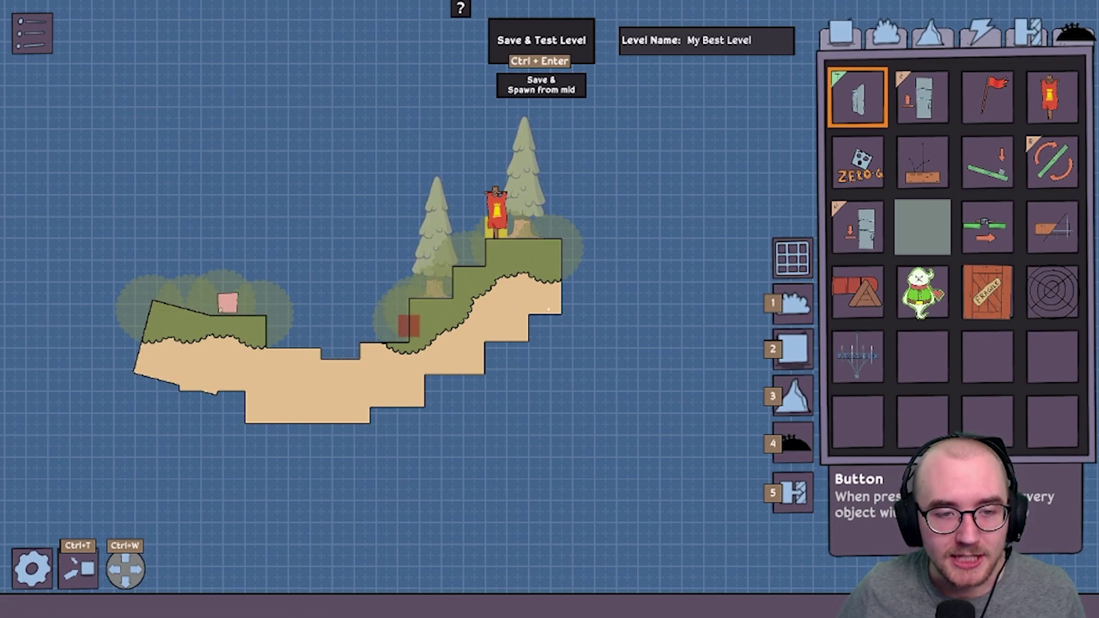
click(409, 325)
right_click(343, 277)
scroll(343, 277, up, 3)
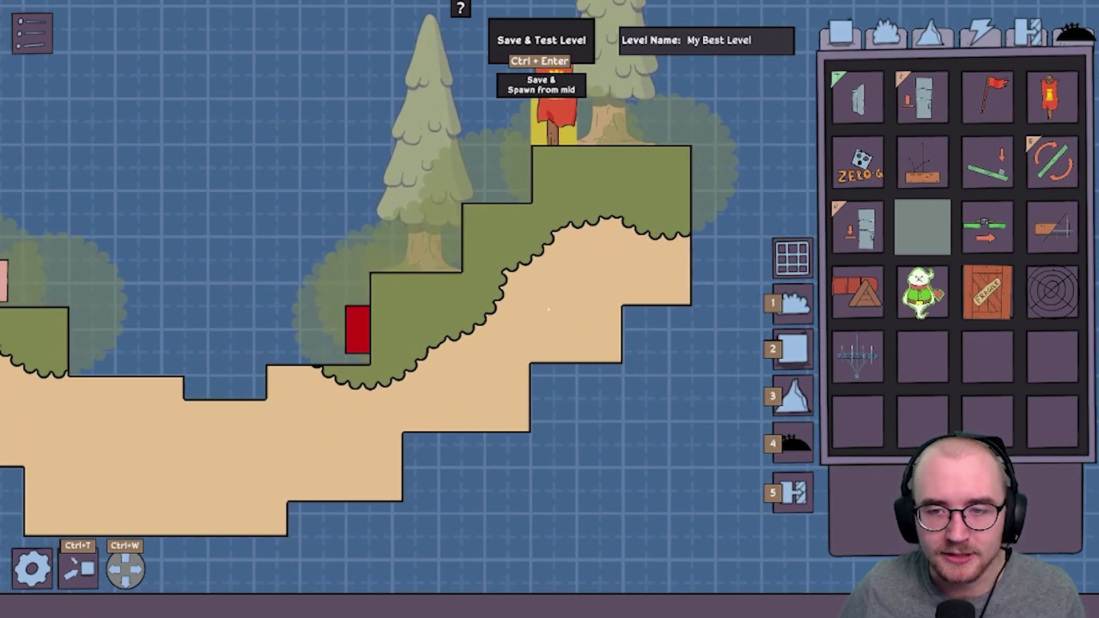
scroll(171, 300, down, 3)
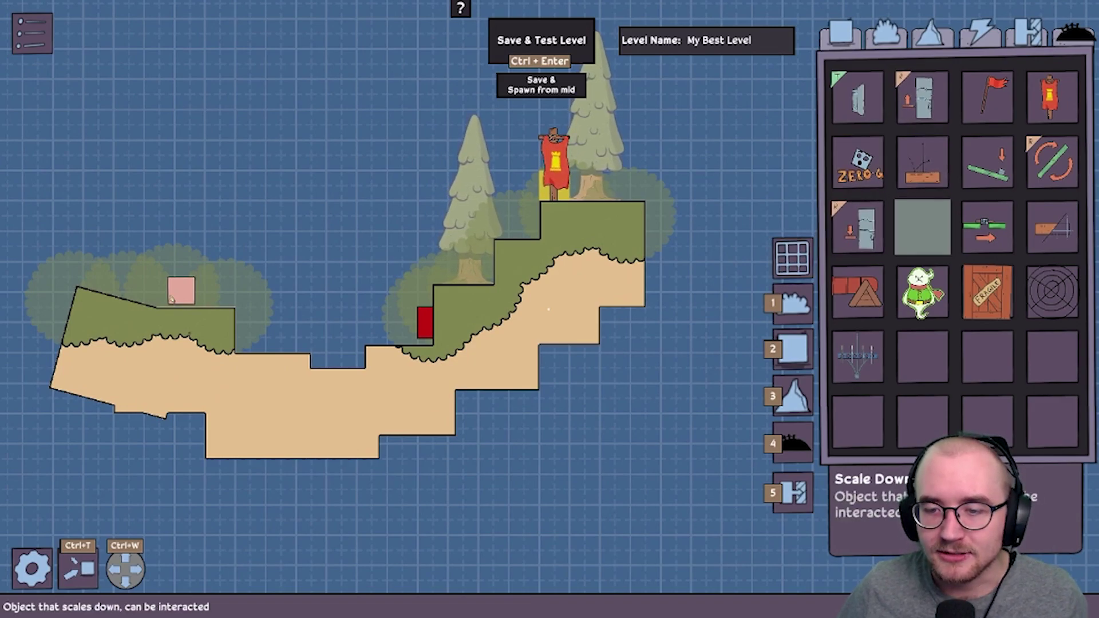
Step: Place a Scale Down object, stretched into a tall narrow pillar, on the step above the red button
click(857, 227)
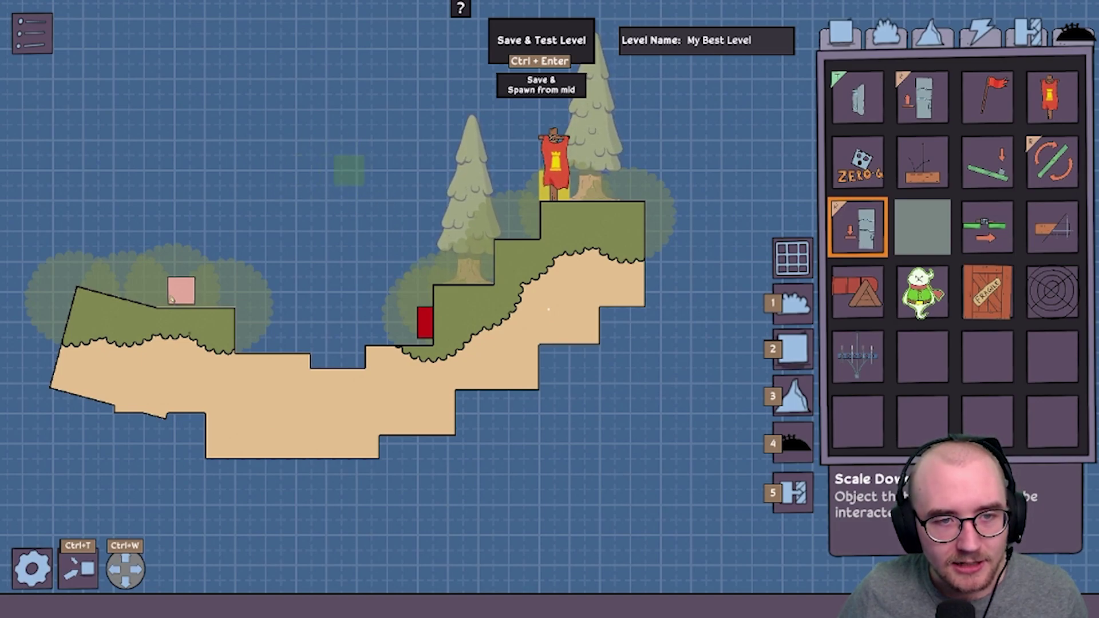
scroll(394, 185, up, 6)
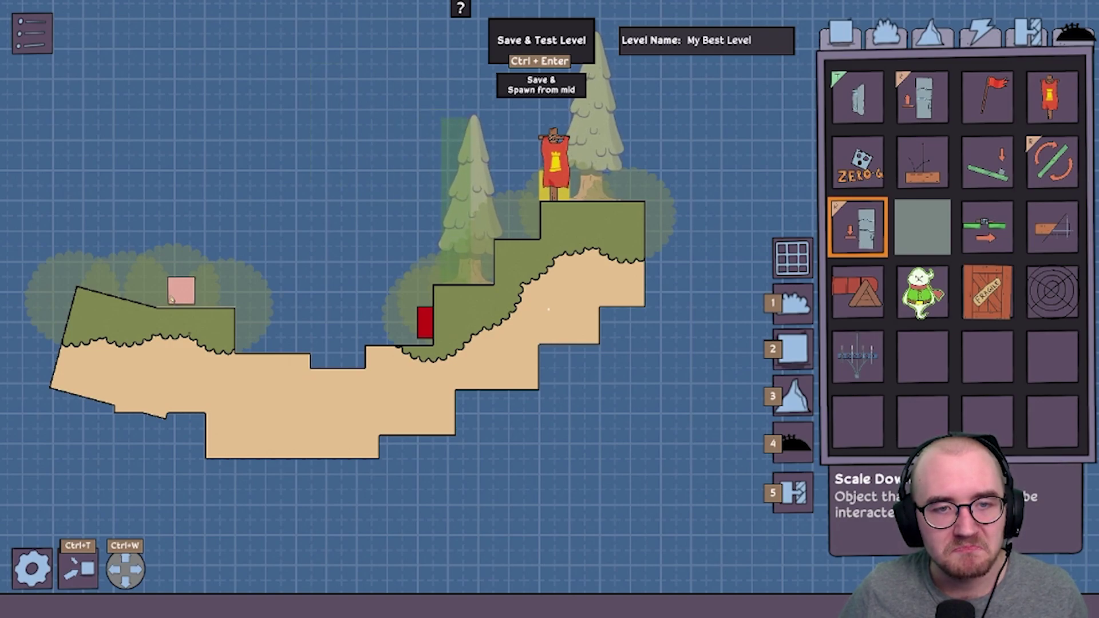
click(456, 197)
right_click(457, 198)
scroll(456, 197, down, 3)
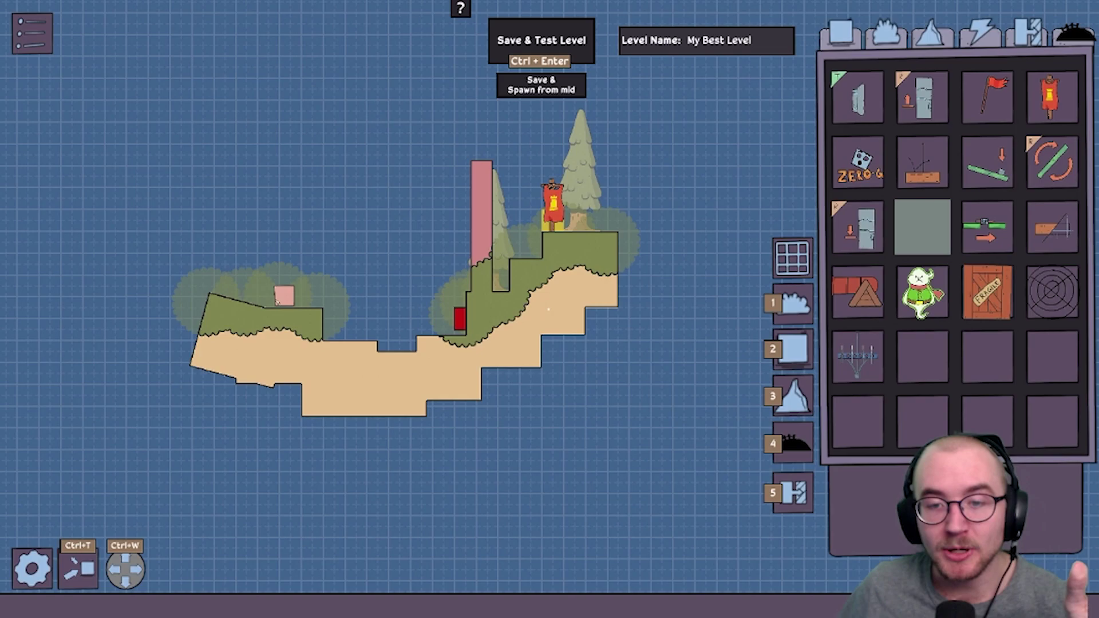
scroll(548, 309, up, 2)
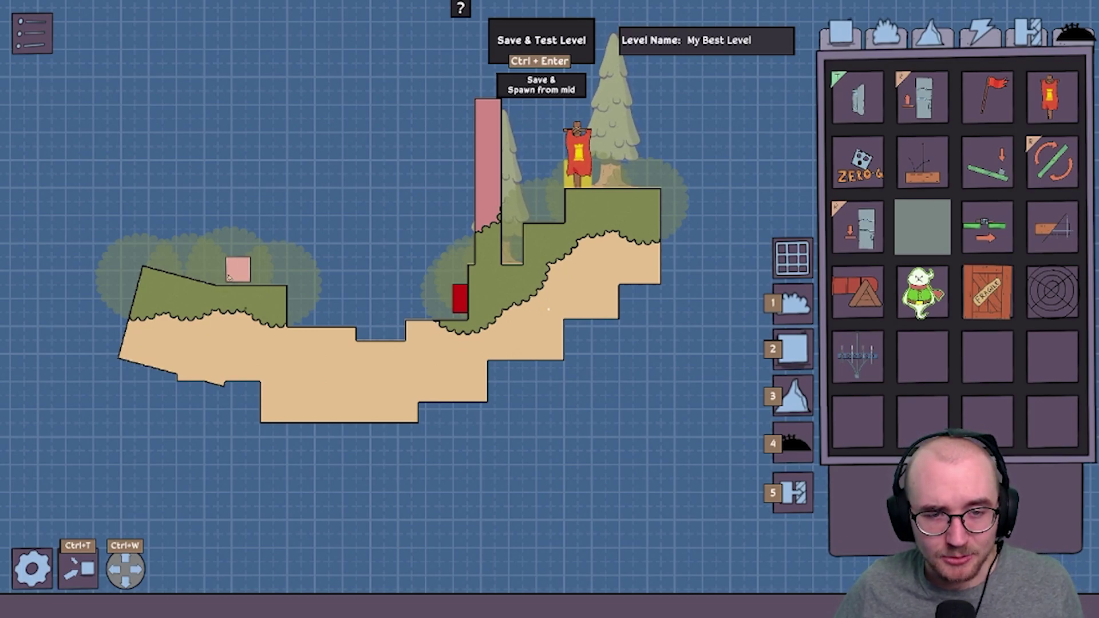
Step: Toggle the decoration and terrain categories off and back on, leaving only the decorations disabled
click(459, 299)
key(Escape)
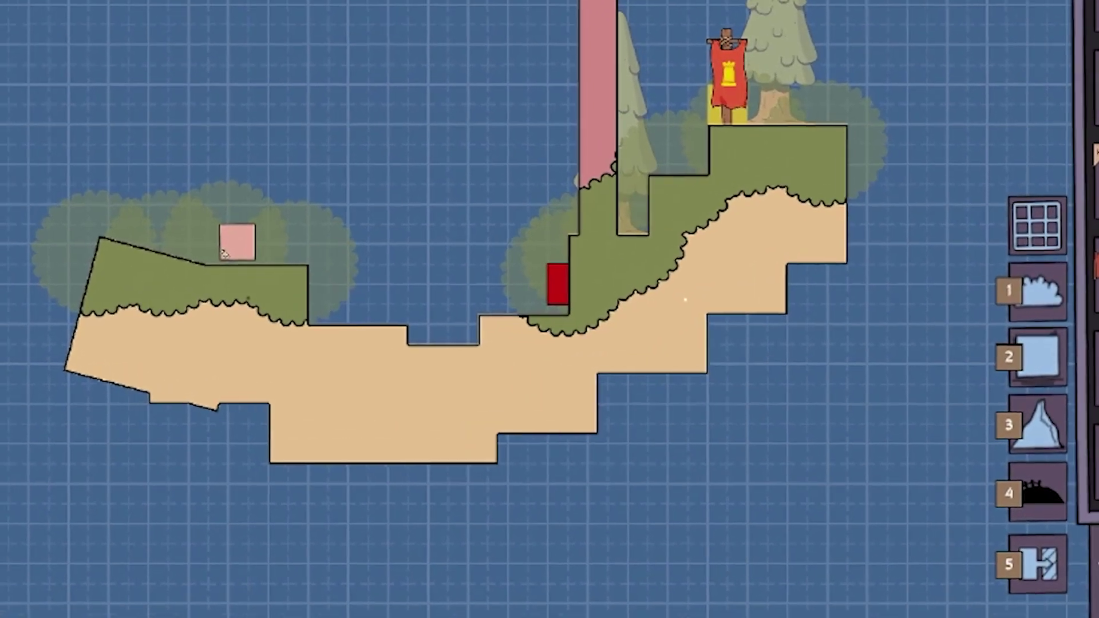
click(793, 303)
click(793, 349)
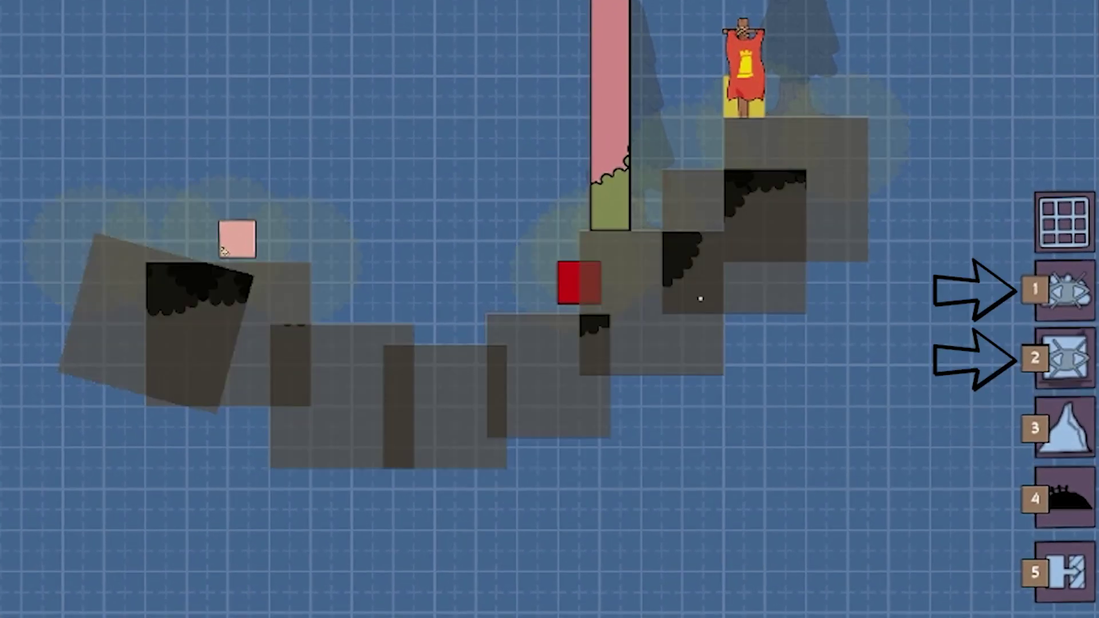
key(shift+1)
key(shift+2)
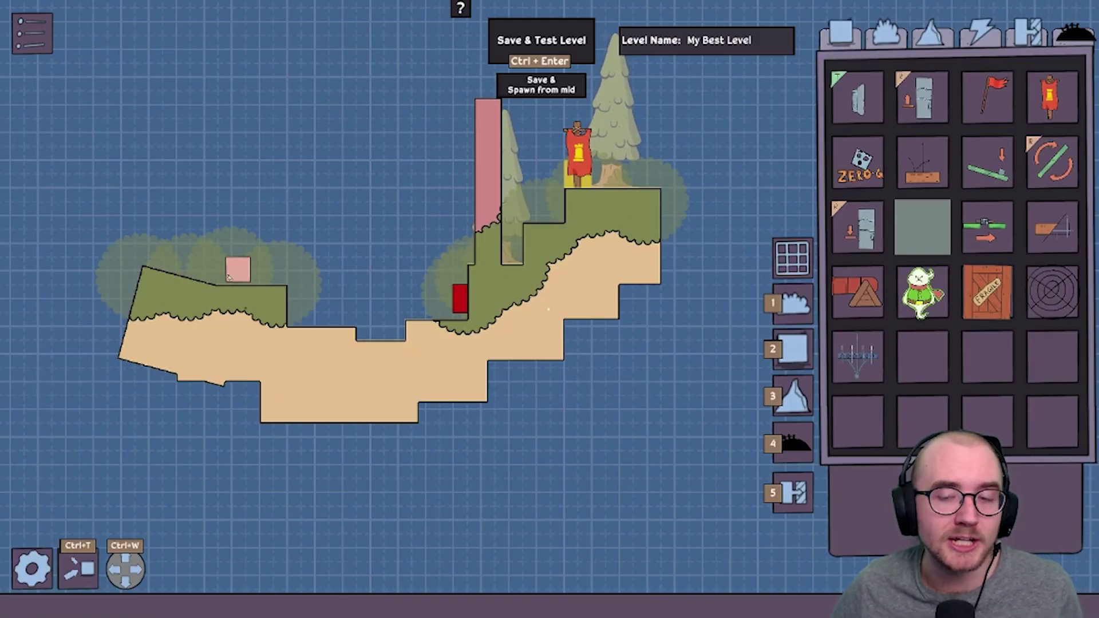
key(shift+1)
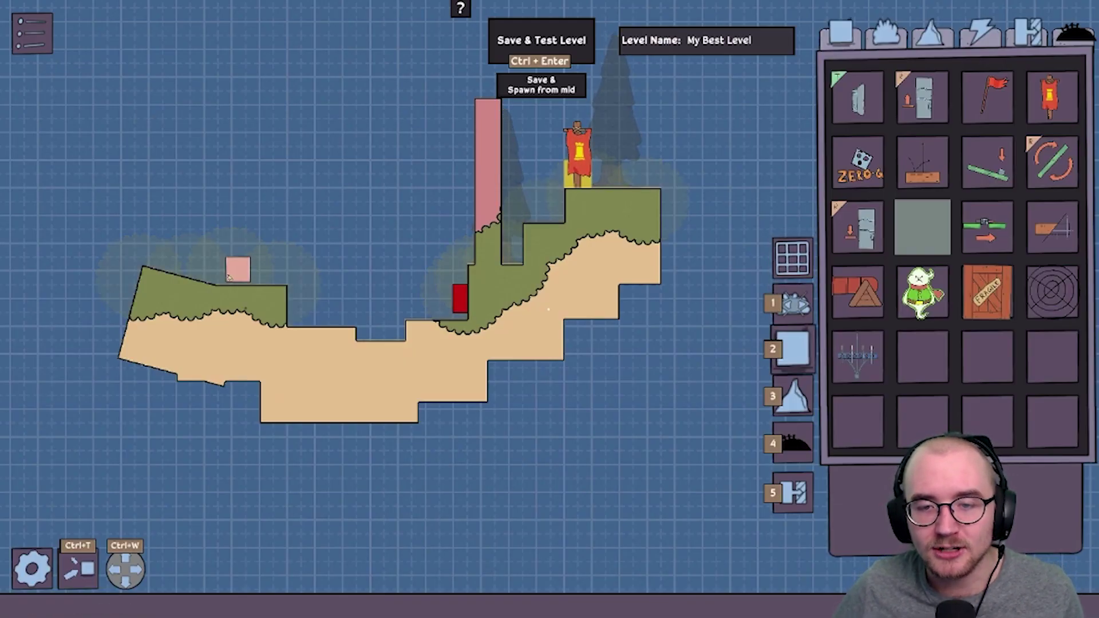
Step: Set the button's Asset IDs to trigger to 1,0 and raise the Scale Down pillar's Asset ID to match
scroll(228, 277, up, 2)
click(434, 295)
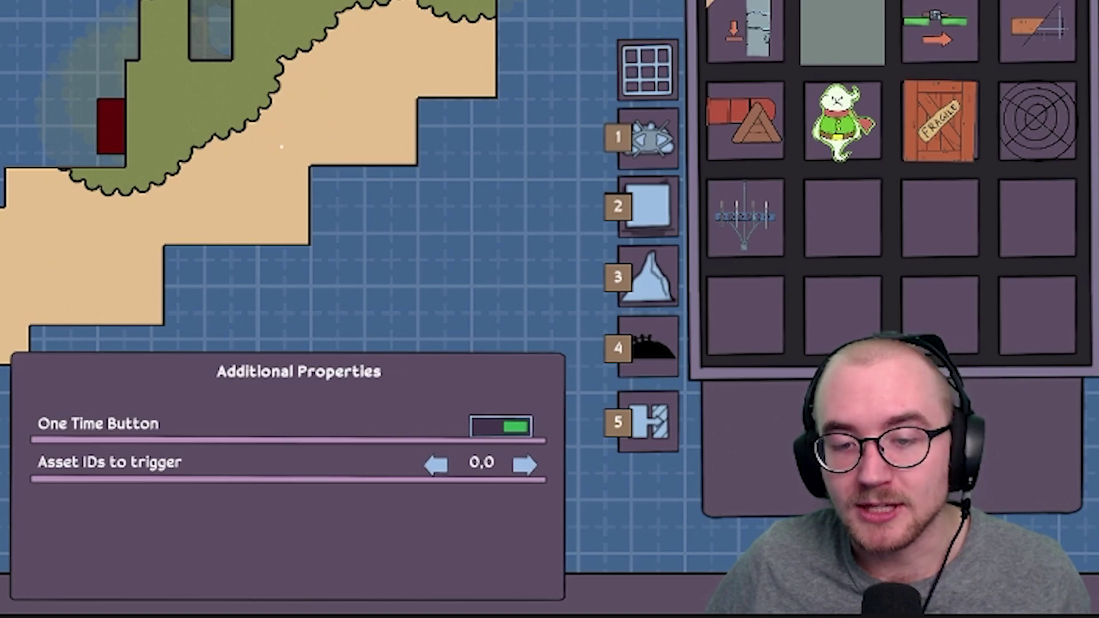
key(Right)
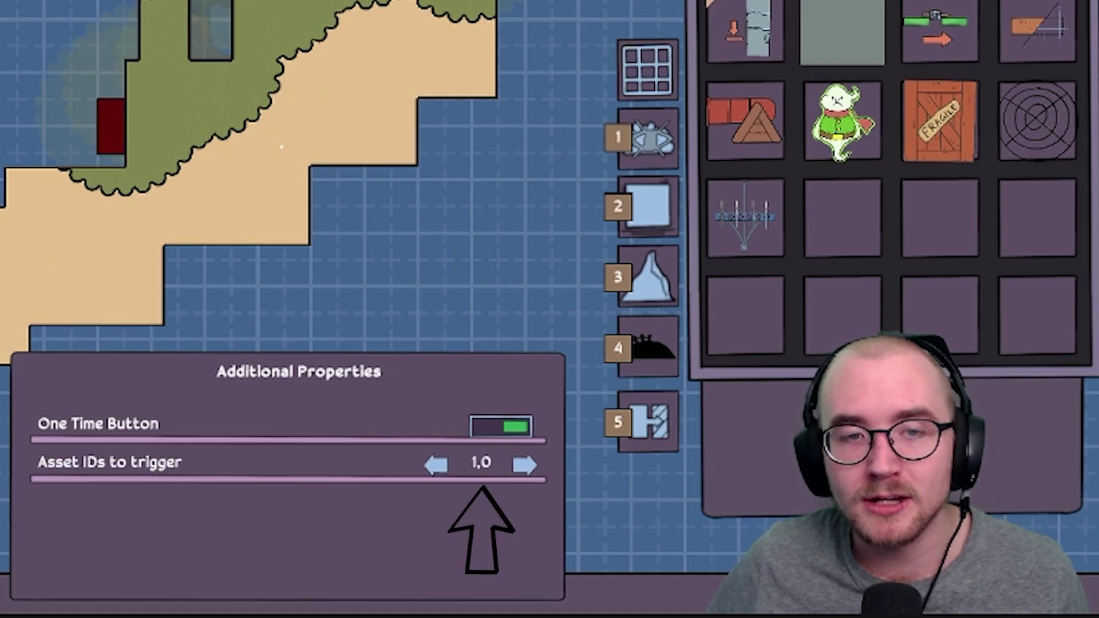
click(111, 126)
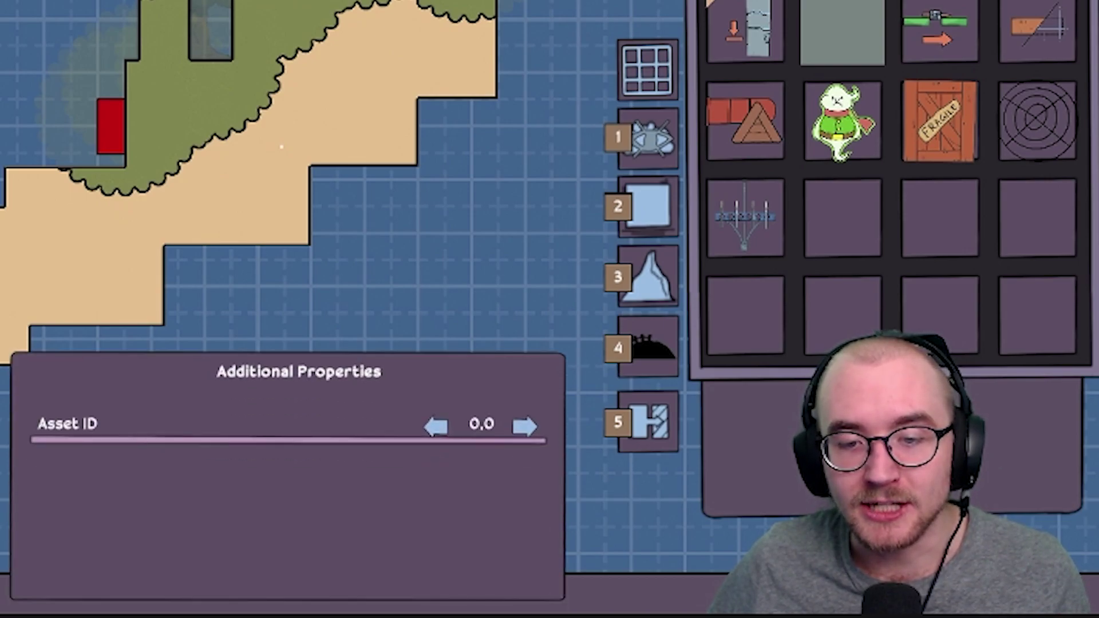
key(Right)
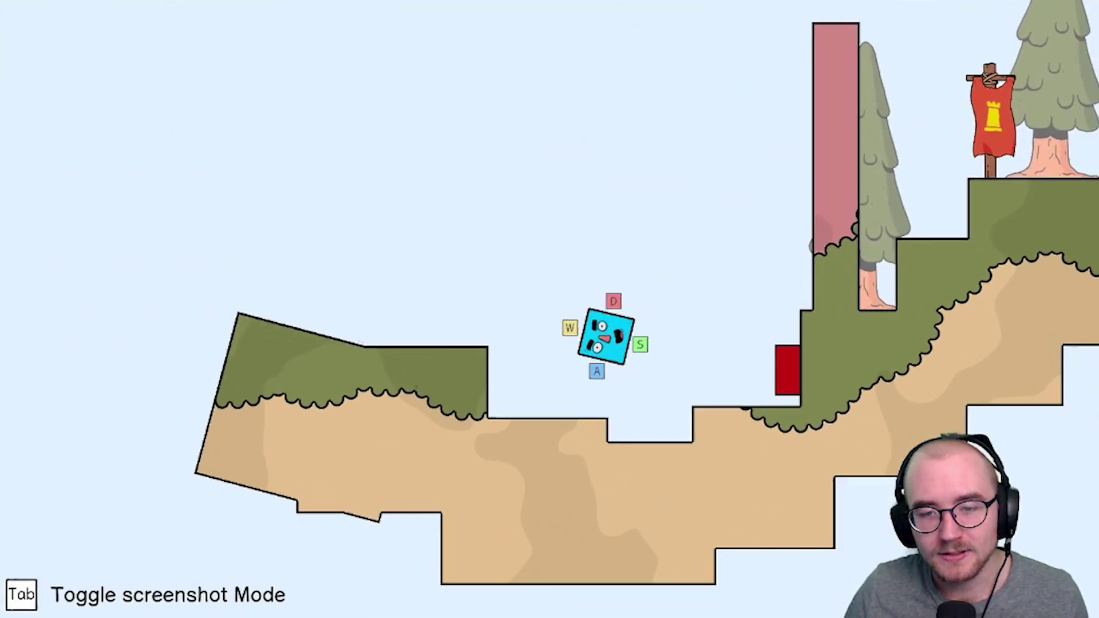
Step: Play-test the button by moving the character across the dip into it, and return to the editor
key(s)
key(d)
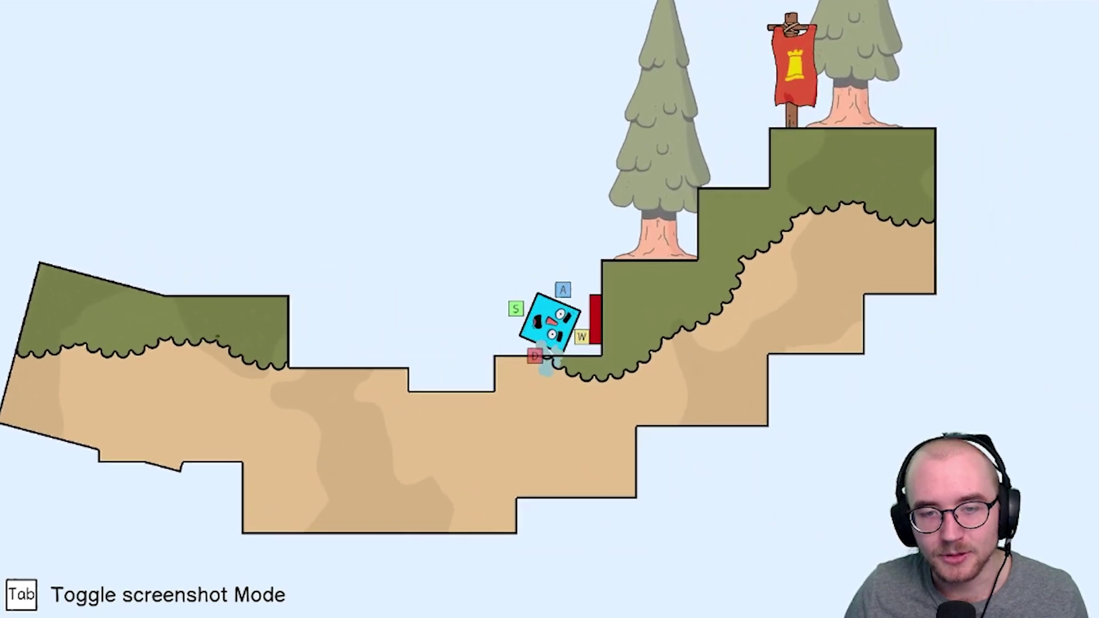
key(d)
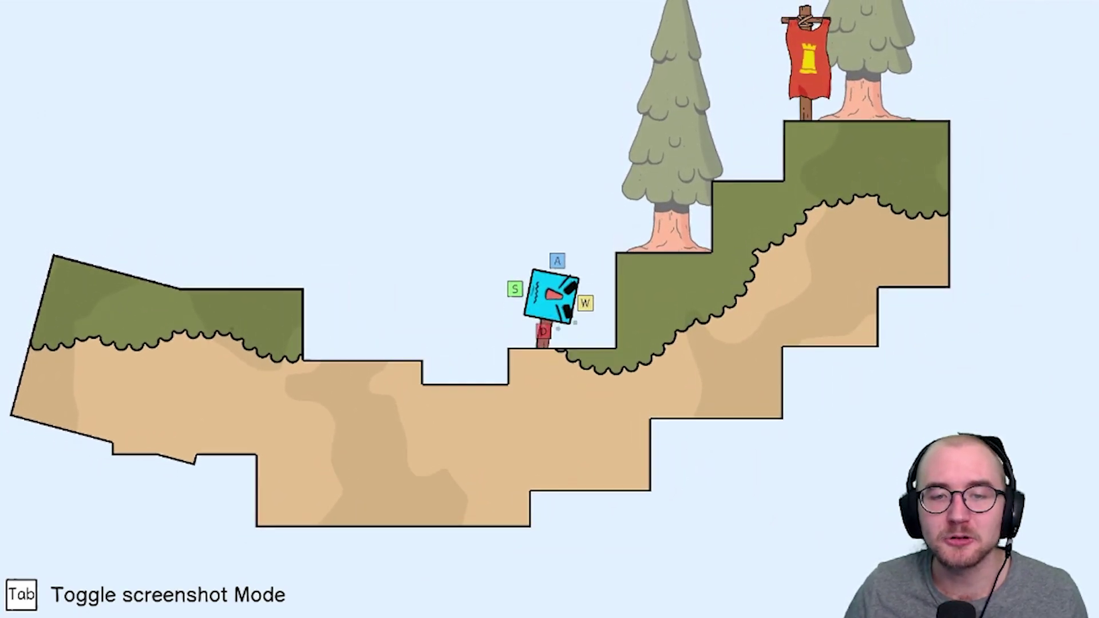
key(Escape)
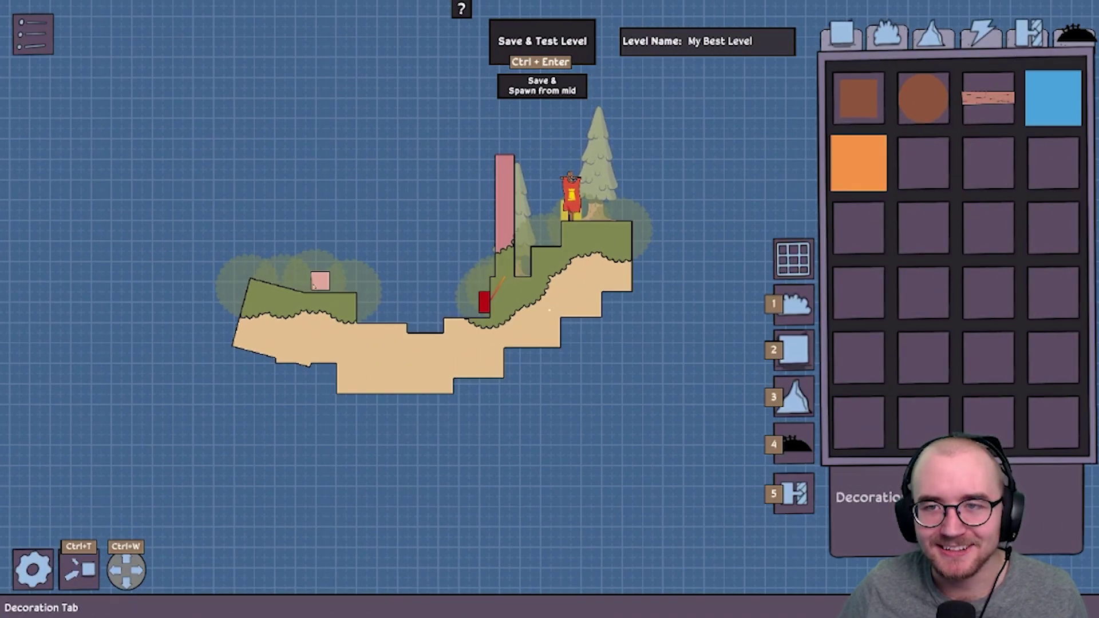
Step: Place the Grass decoration at three spots along the bare terrain around the dip
click(886, 35)
click(858, 98)
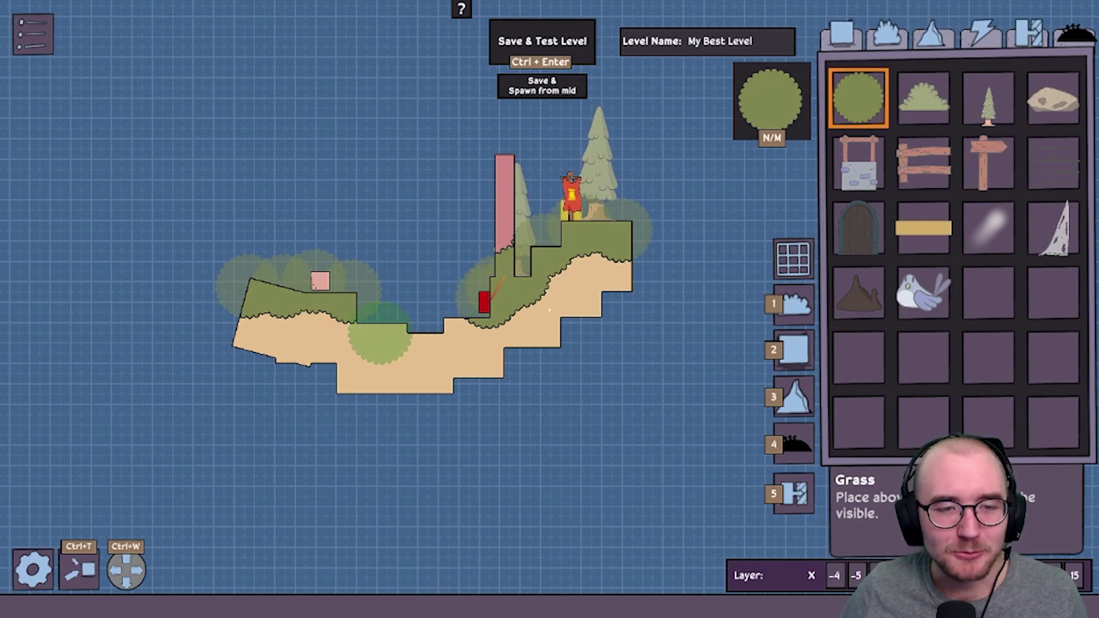
click(386, 327)
click(425, 343)
click(449, 326)
right_click(448, 326)
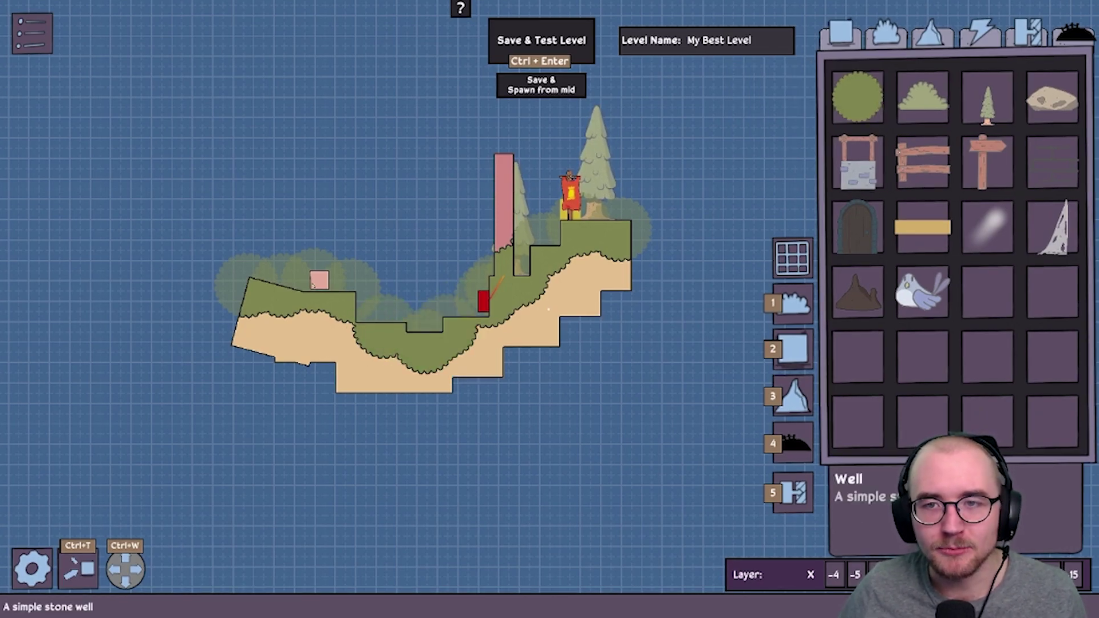
Step: Undo the green Grass placements around the dip and place the white Grass variant at three spots there instead
key(ctrl+z)
key(ctrl+z)
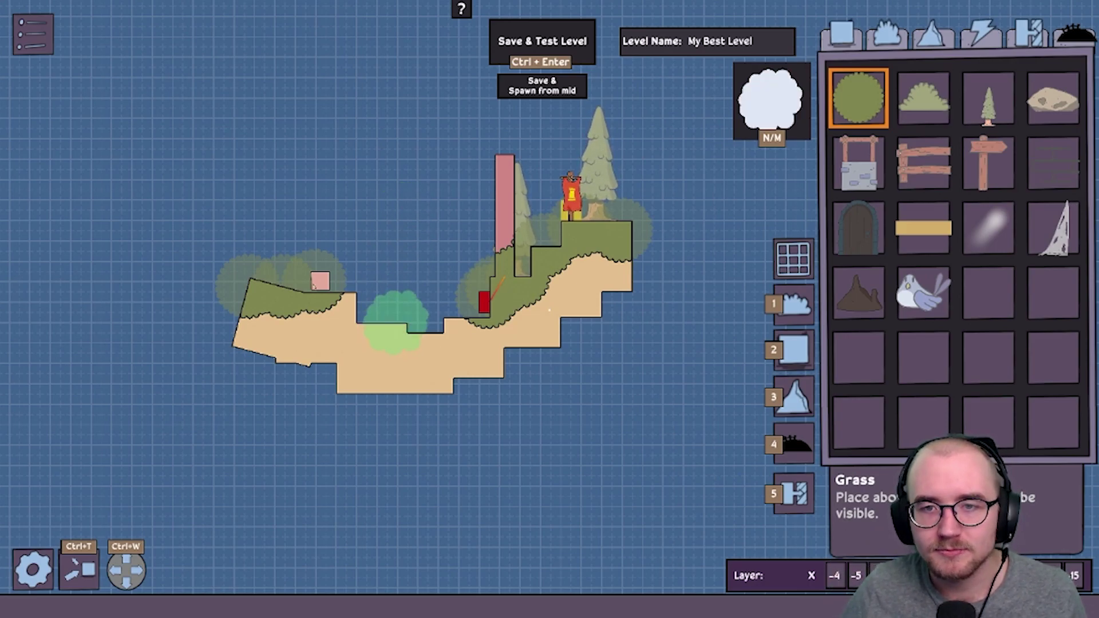
click(390, 322)
click(423, 337)
click(446, 325)
key(Escape)
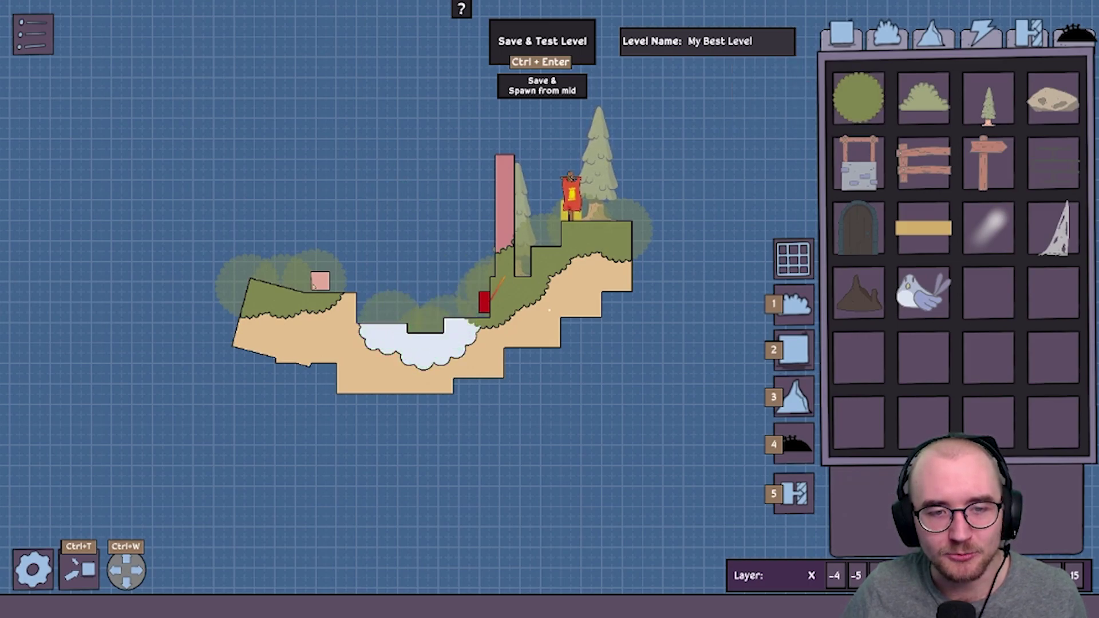
Step: Place an unrotated, sand-coloured terrain square in the empty space below the level
scroll(549, 309, up, 1)
middle_drag(280, 515, 319, 400)
key(2)
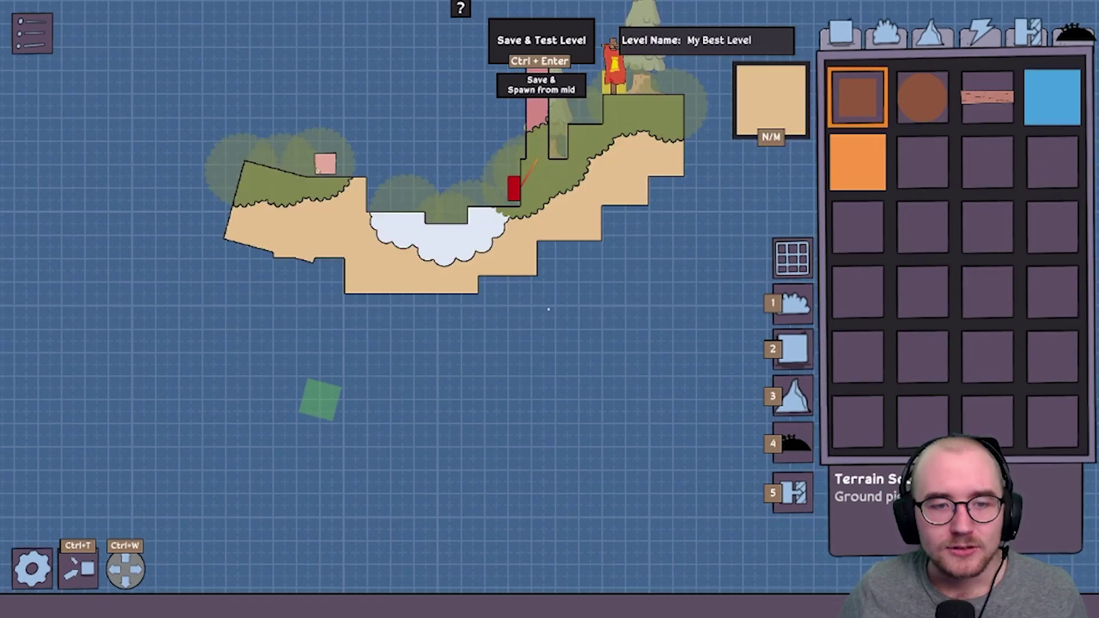
scroll(387, 394, down, 2)
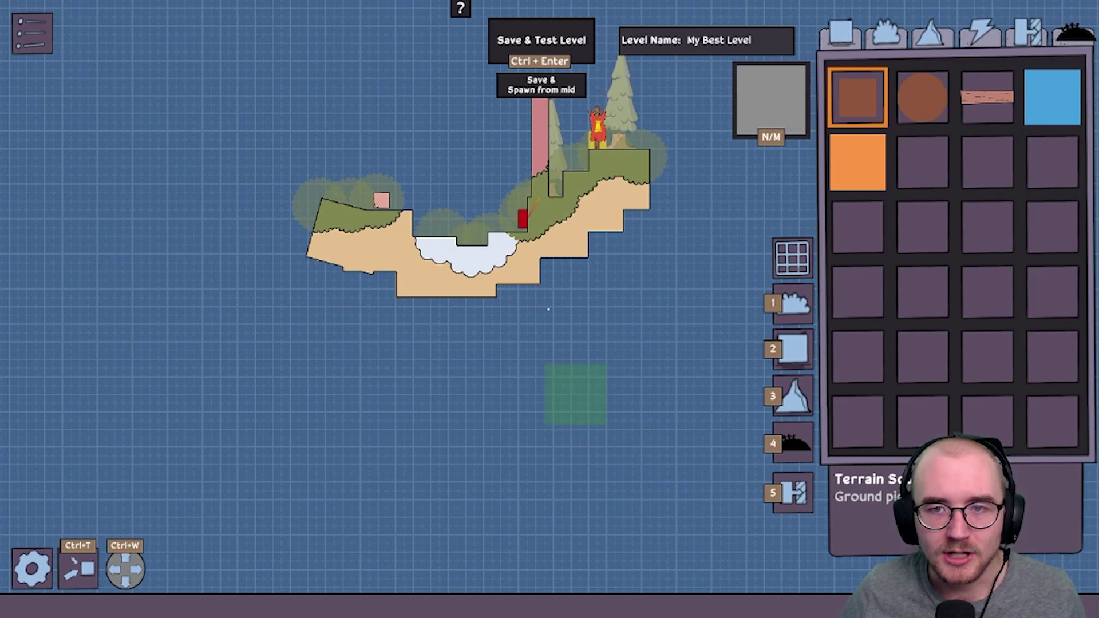
click(536, 372)
right_click(624, 346)
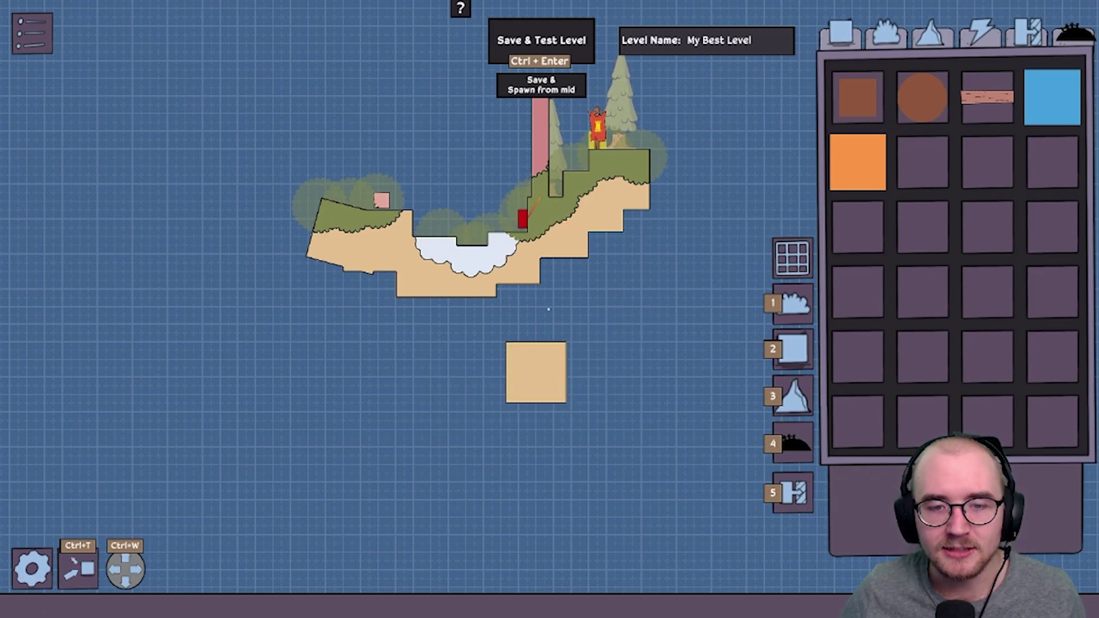
Step: Cycle the loose terrain square's Object Material through 1,0 and other values to preview different terrain colours
scroll(623, 346, up, 1)
middle_drag(623, 346, 580, 251)
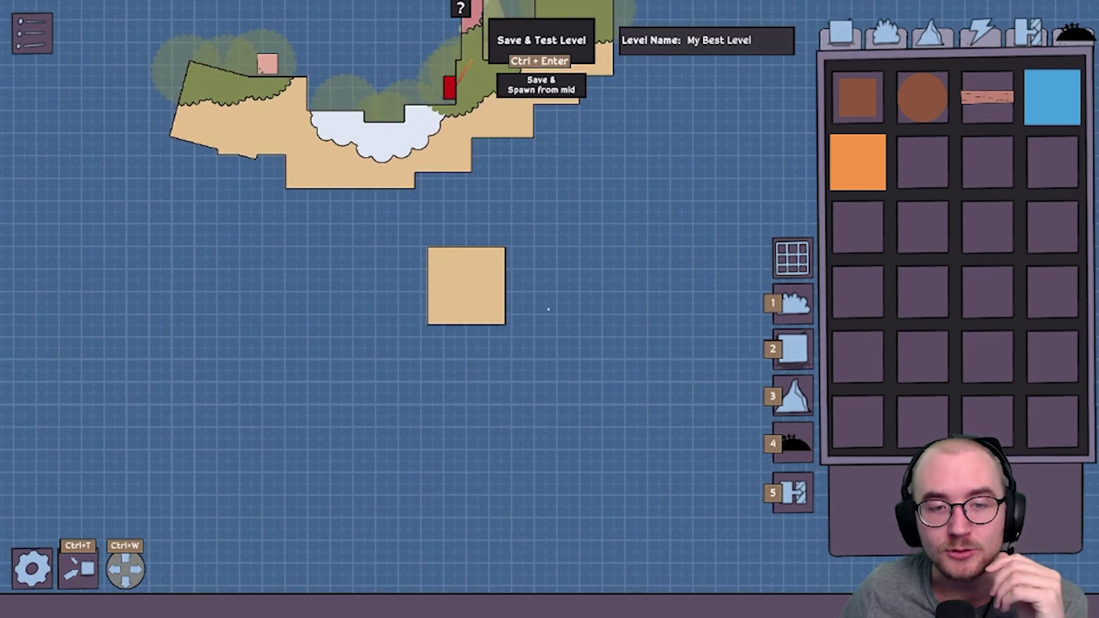
click(465, 285)
key(Right)
key(Right)
key(Right)
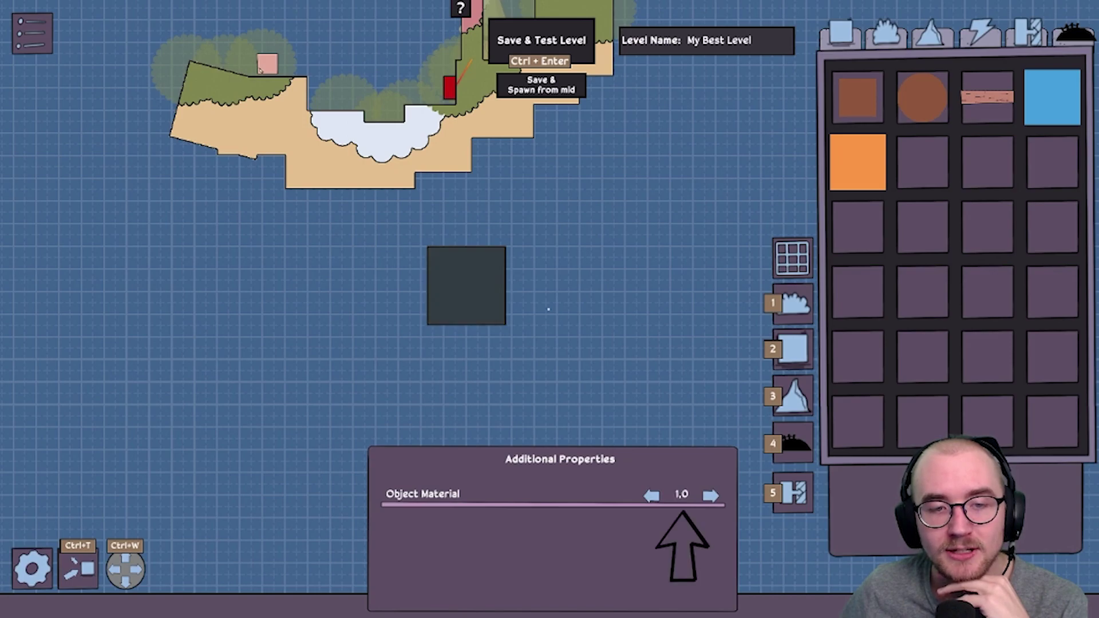
key(Escape)
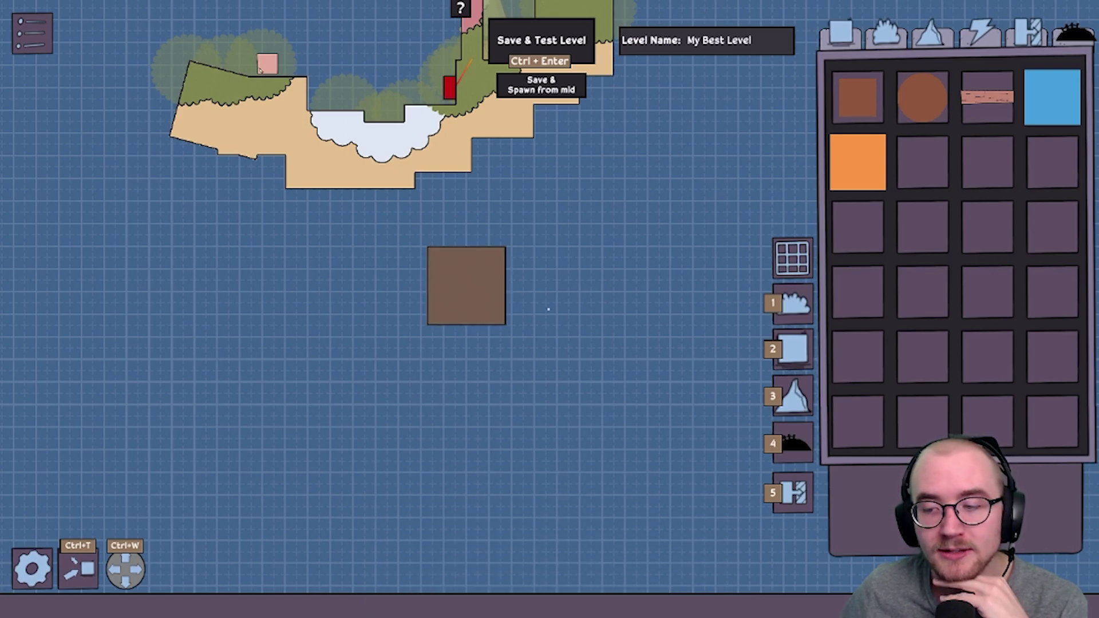
middle_drag(465, 285, 515, 502)
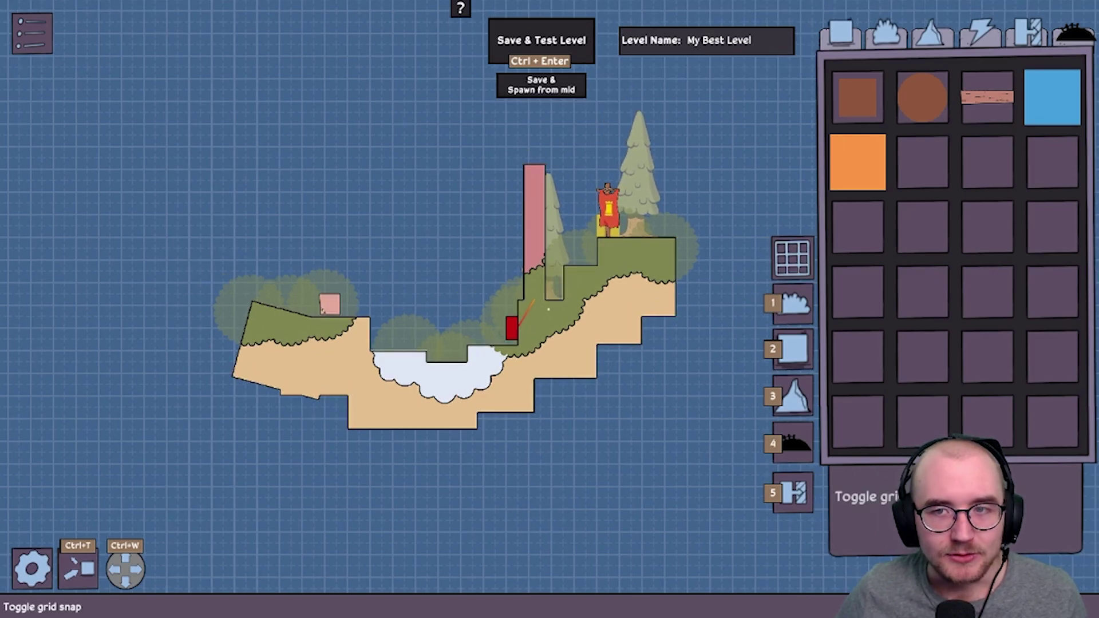
Step: Place a tall, narrow Trigger Enter at the left edge of the dip, standing on the white terrain
key(Tab)
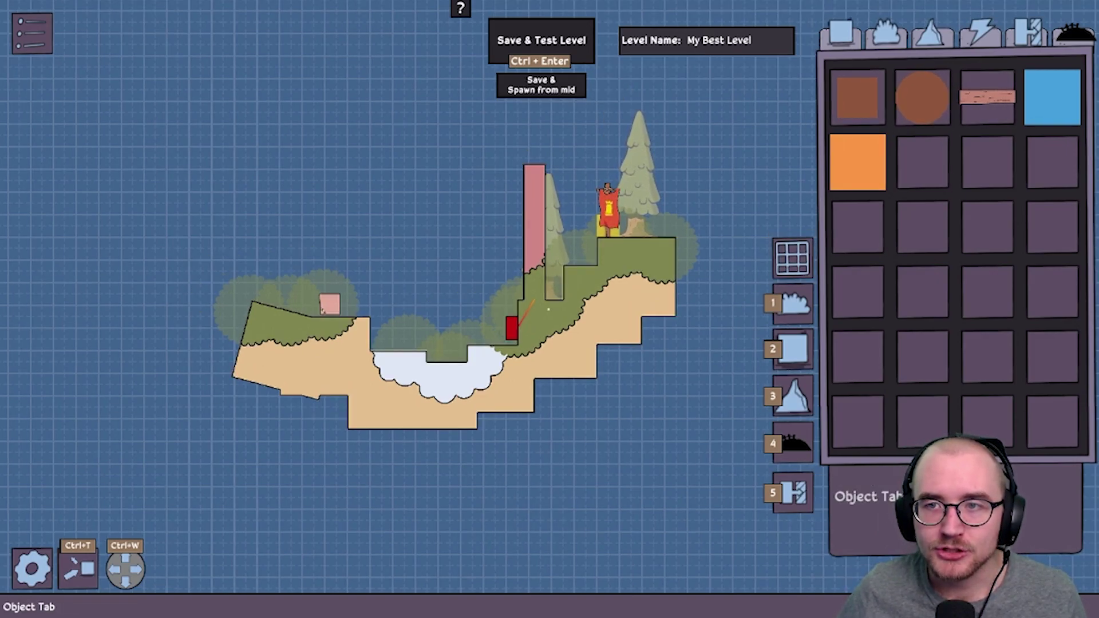
click(979, 31)
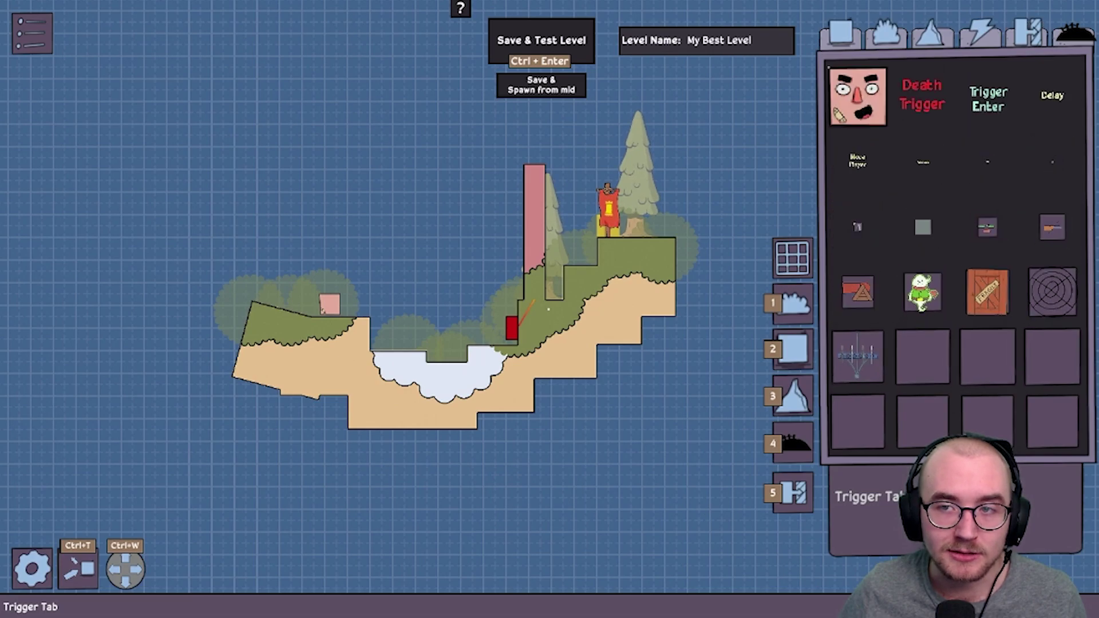
click(987, 97)
scroll(421, 294, down, 5)
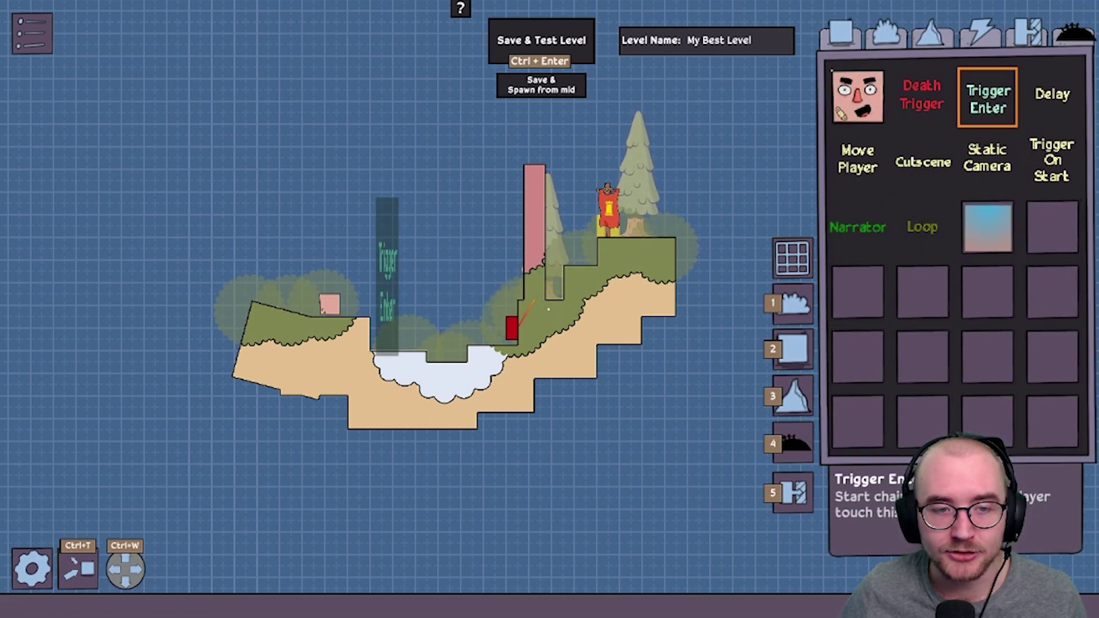
click(381, 272)
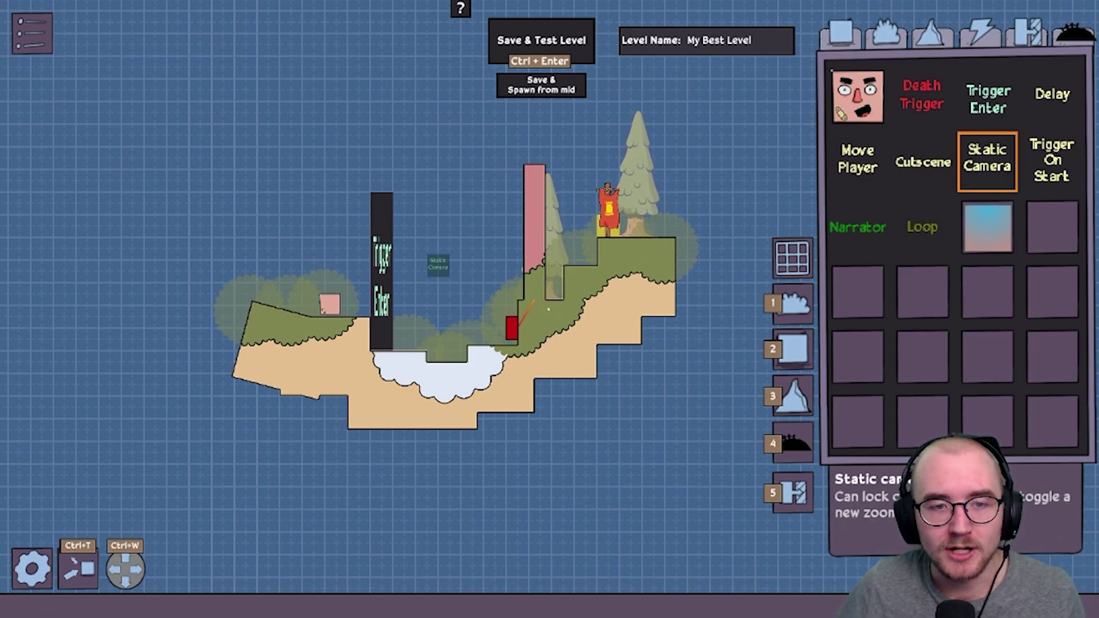
Step: Place a Static Camera above the dip and enable its Enter Static Camera option
click(443, 260)
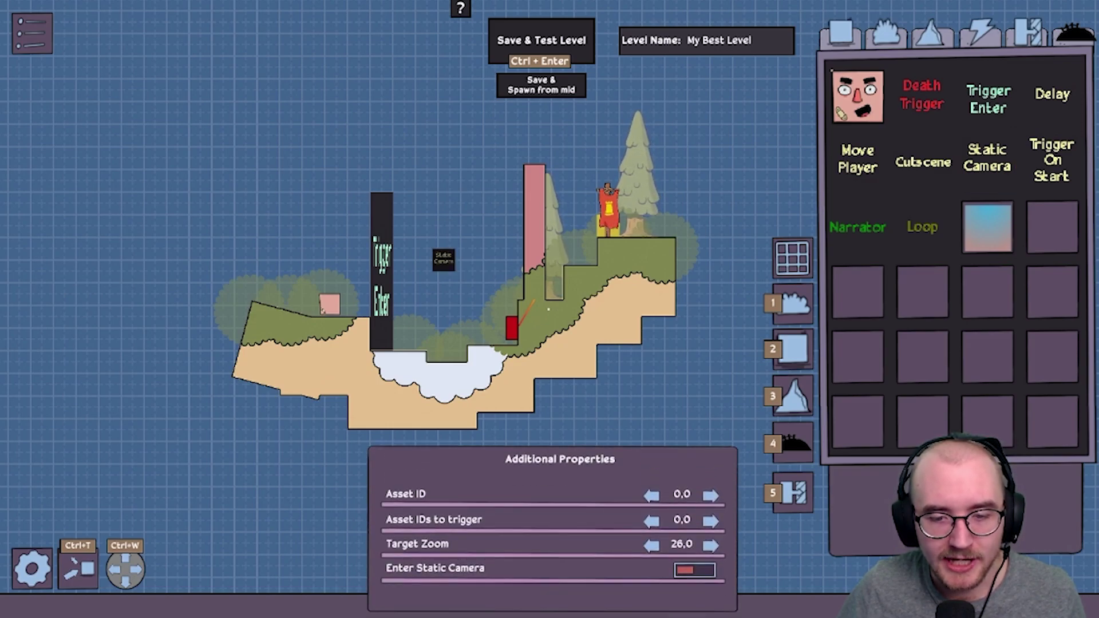
click(693, 570)
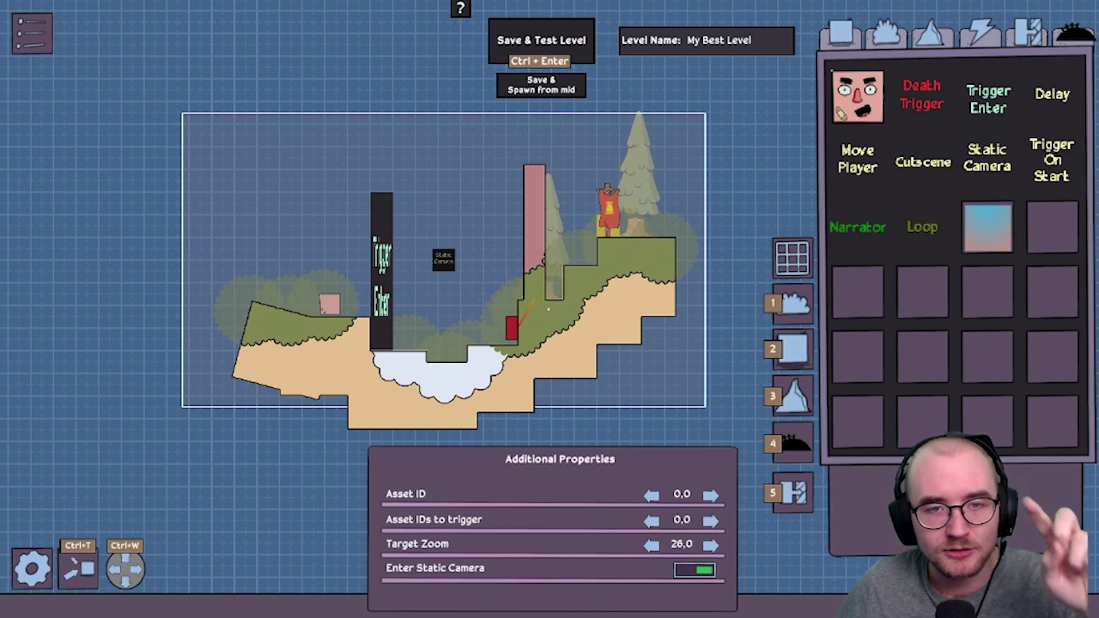
key(Escape)
Step: Set both the Static Camera's Asset ID and the Trigger Enter's Asset IDs to trigger to 2,0
scroll(548, 309, down, 3)
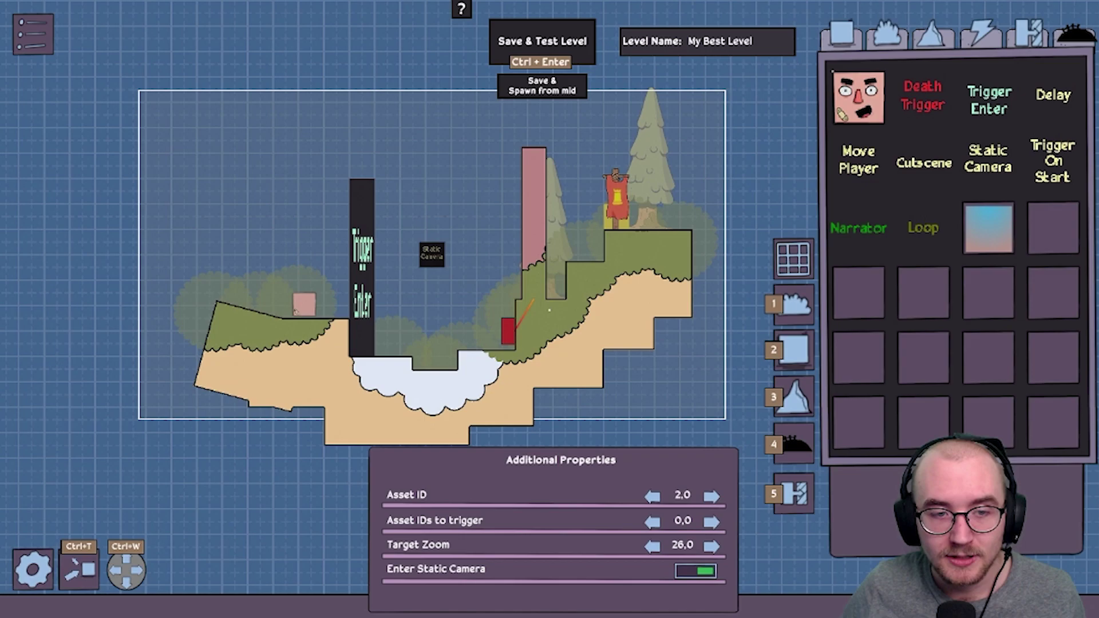
click(362, 267)
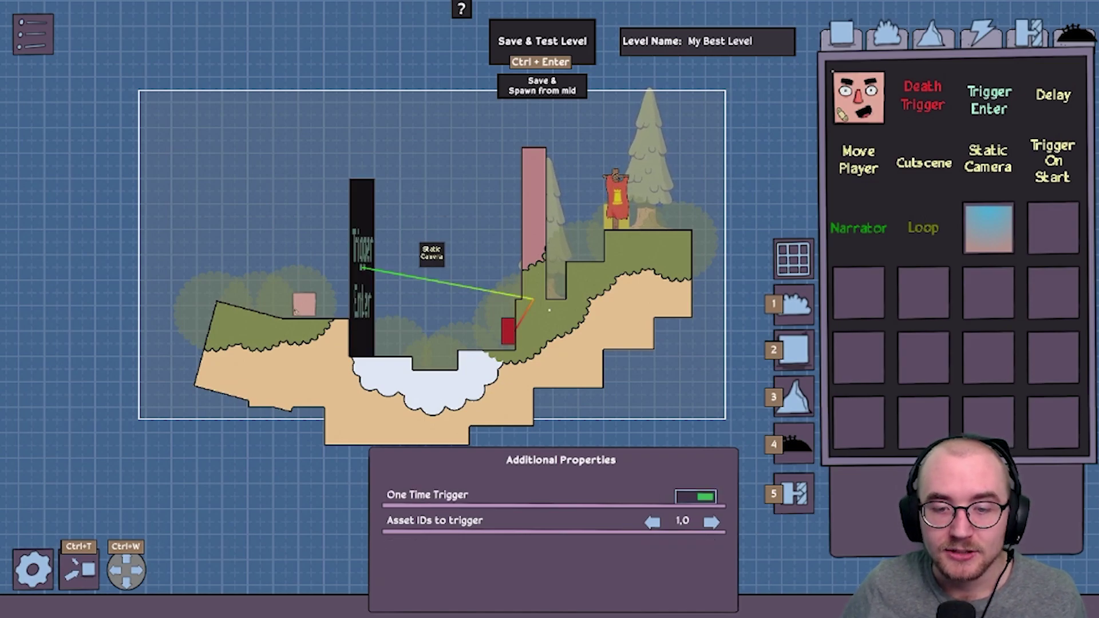
key(Escape)
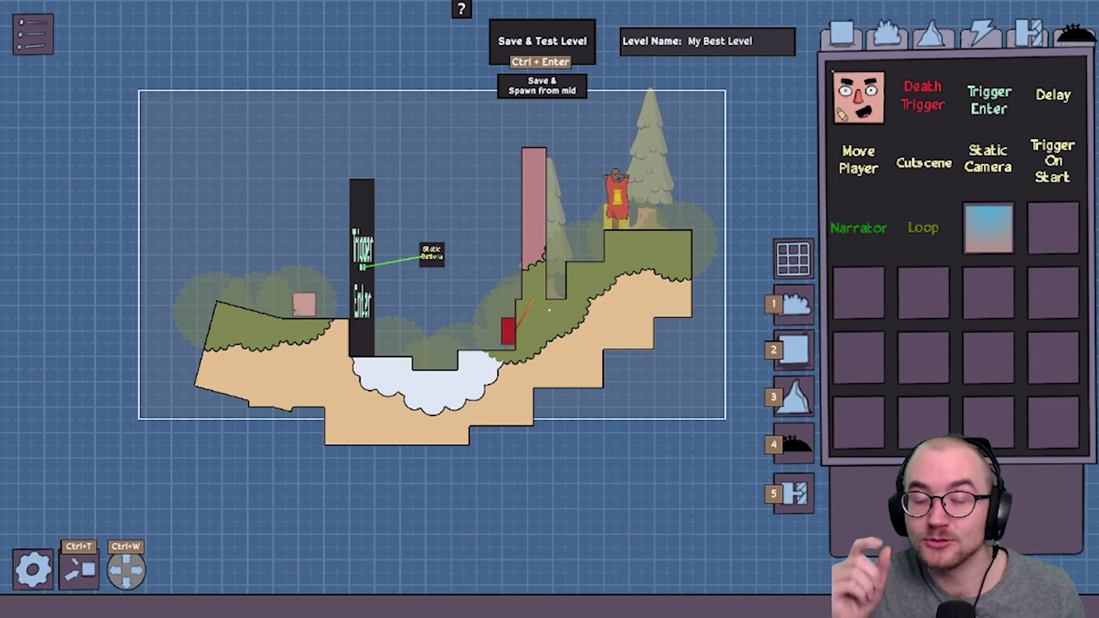
Step: Save and play-test the level by moving the character off the starting ledge through the camera trigger
key(ctrl+Return)
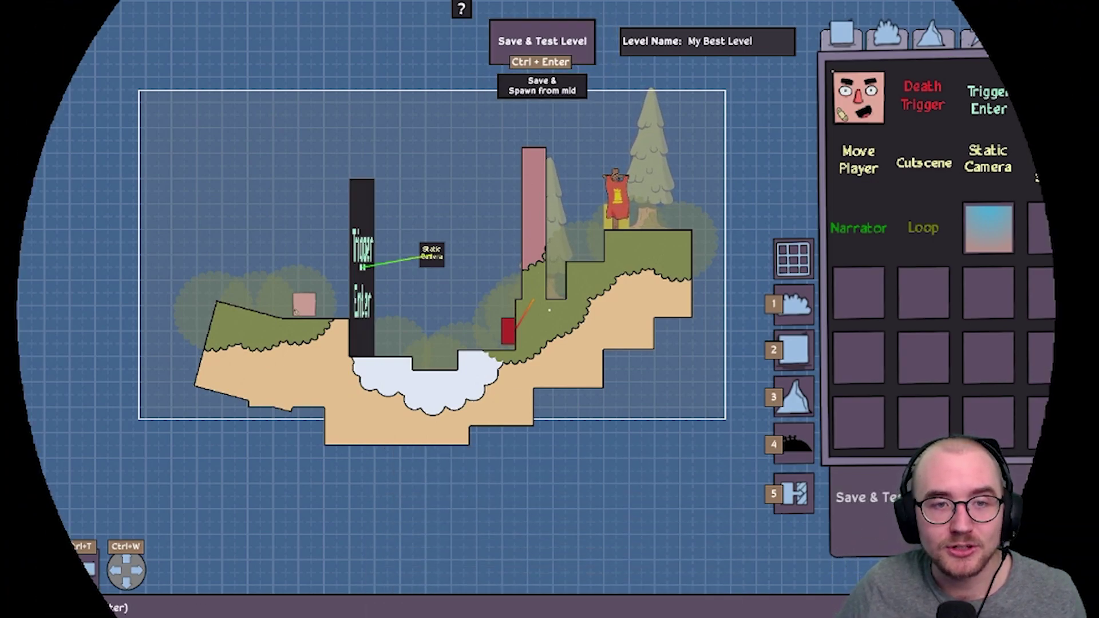
key(s)
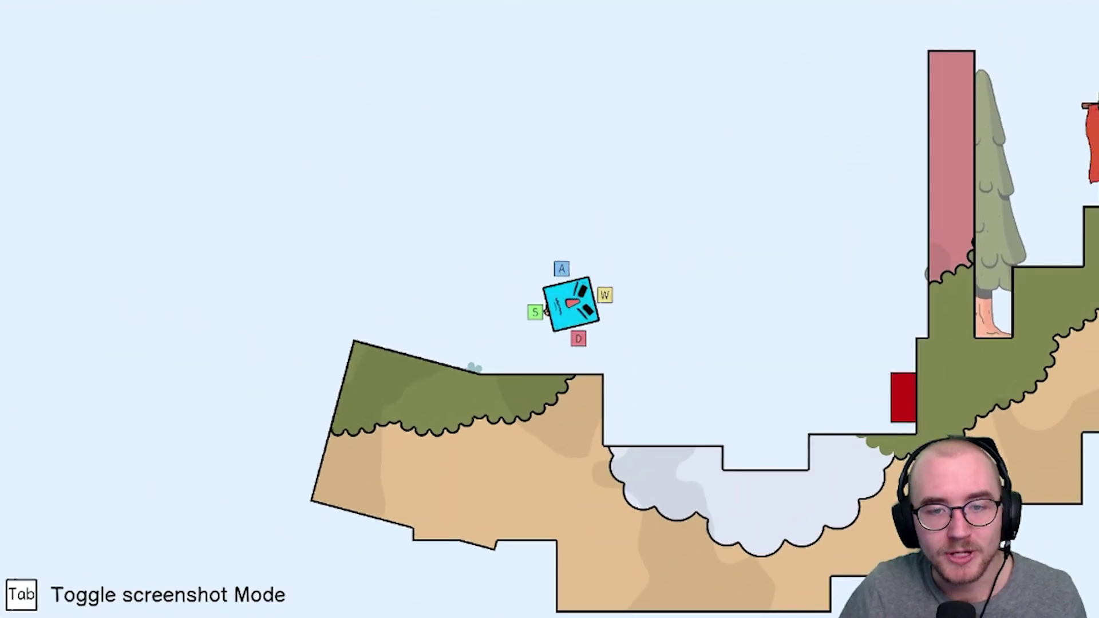
key(a)
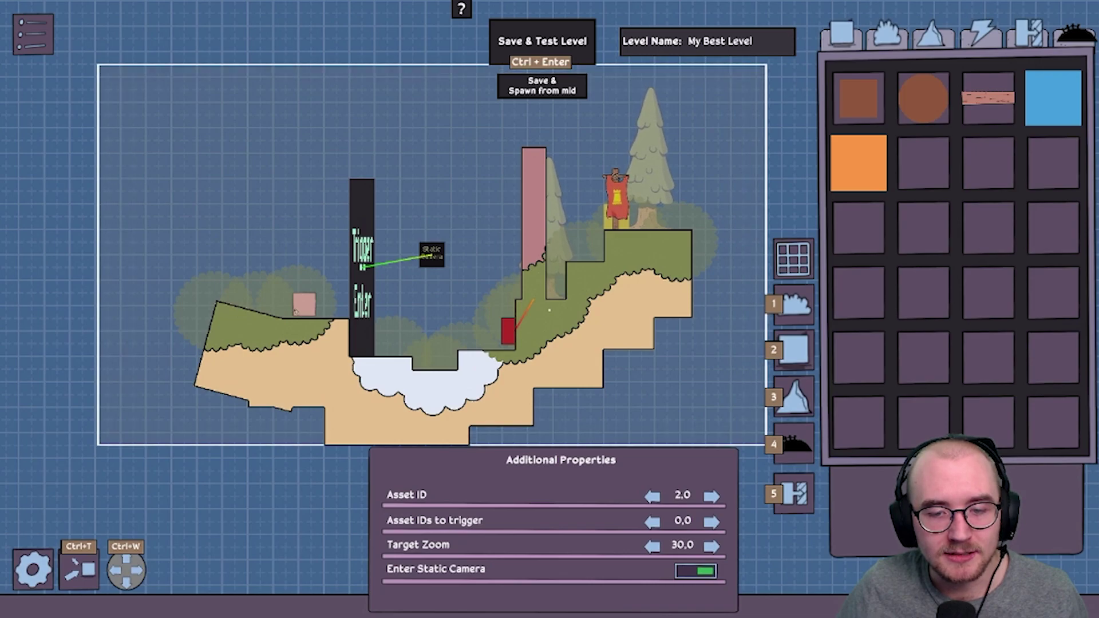
Step: Raise the Static Camera's Target Zoom beyond 30,0 to widen its frame, and play-test the level
click(711, 545)
click(711, 546)
key(Escape)
scroll(549, 310, down, 3)
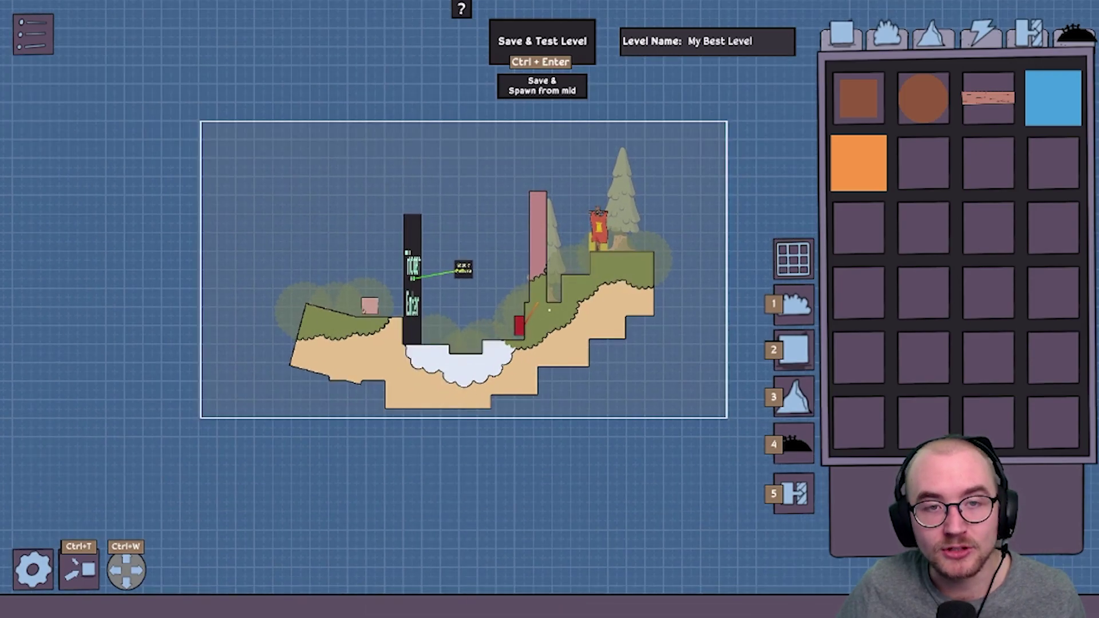
click(541, 41)
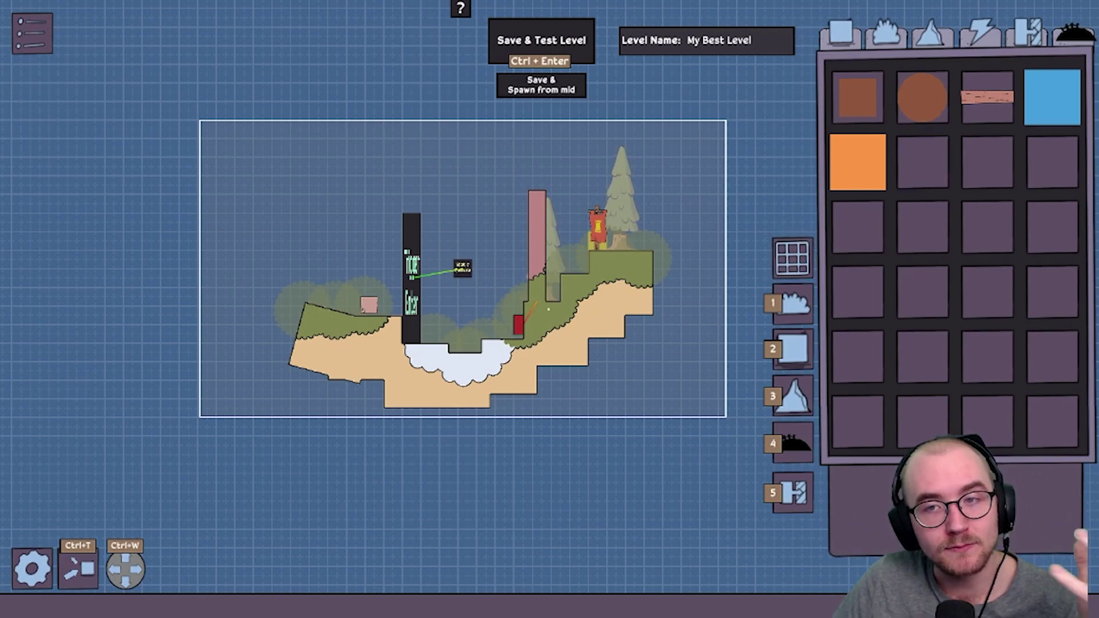
Step: Place a second Static Camera above the first, with Asset ID 1,0 and Enter Static Camera off
click(1027, 33)
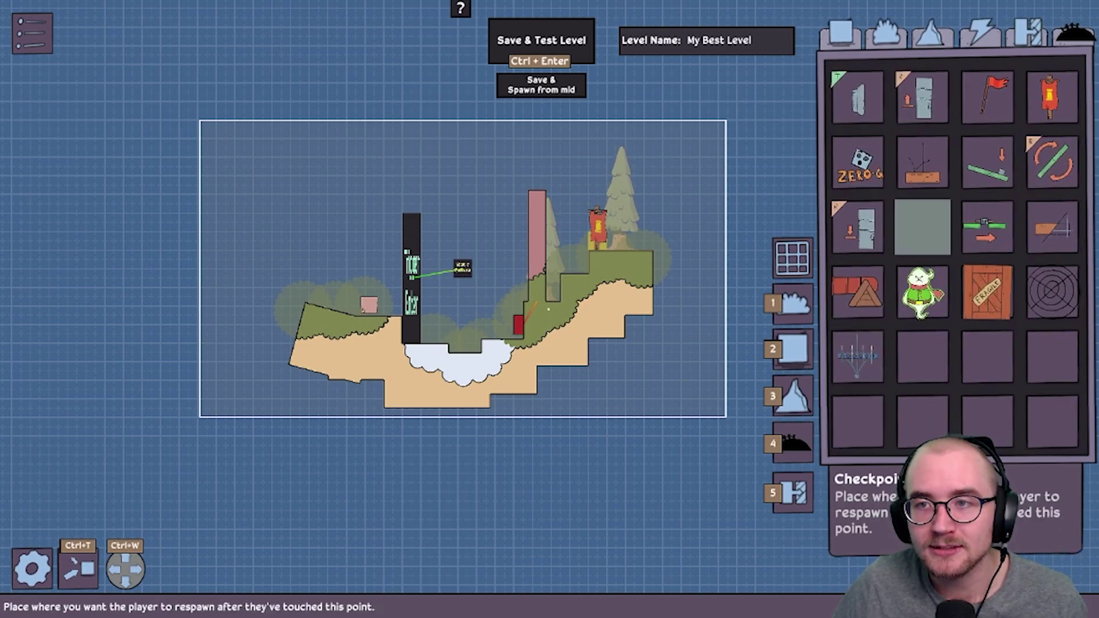
click(980, 33)
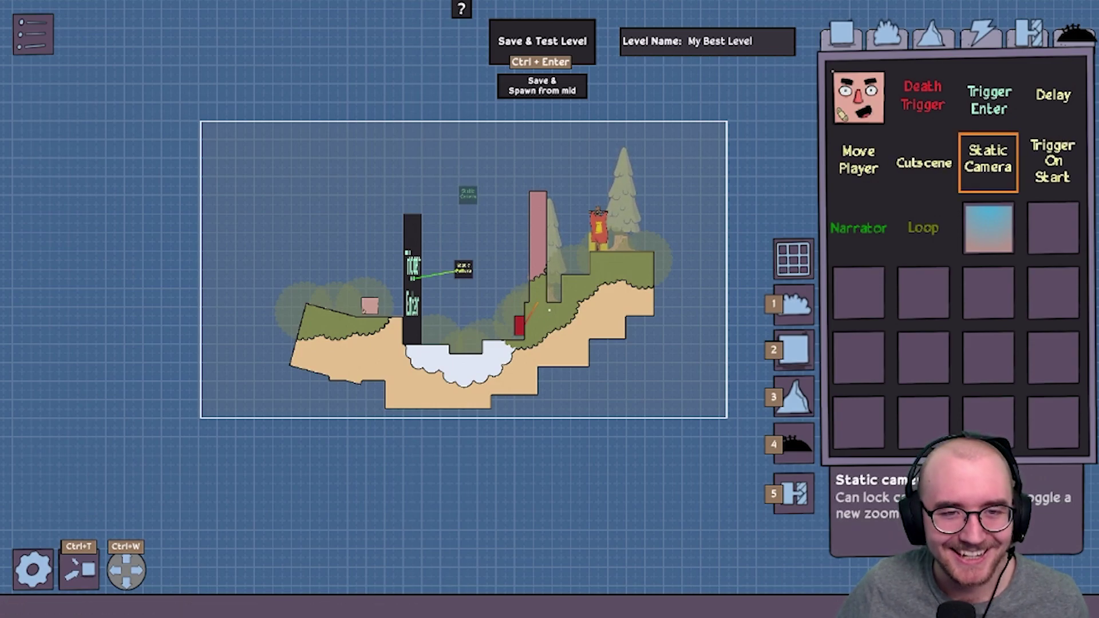
click(468, 186)
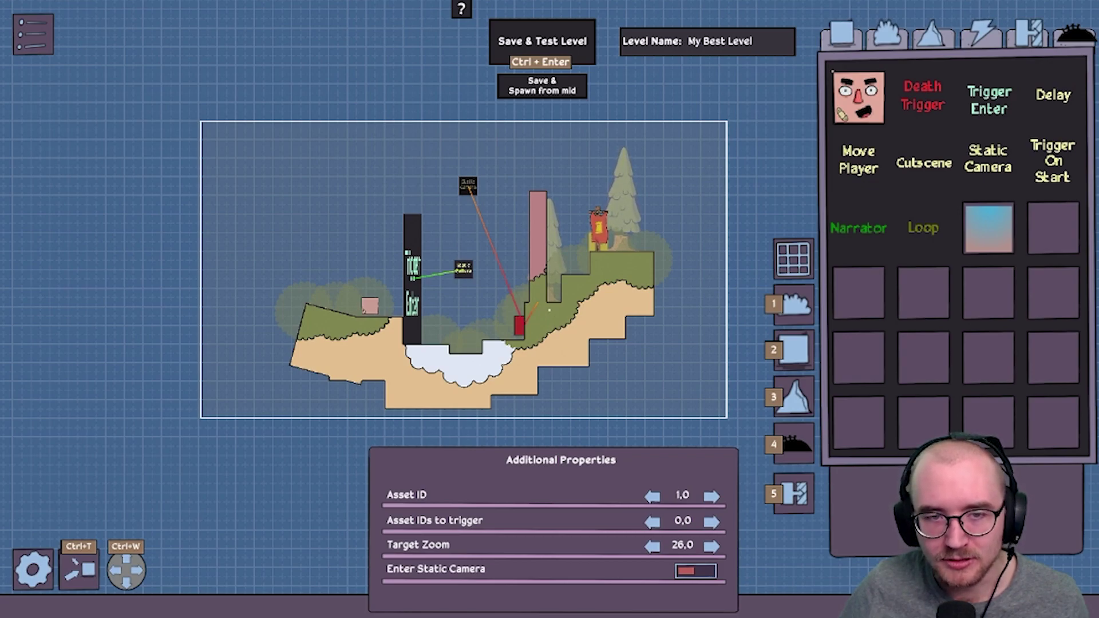
Step: Play-test both cameras by moving the character through the dip, into the button and up the steps, and return to the editor
click(542, 40)
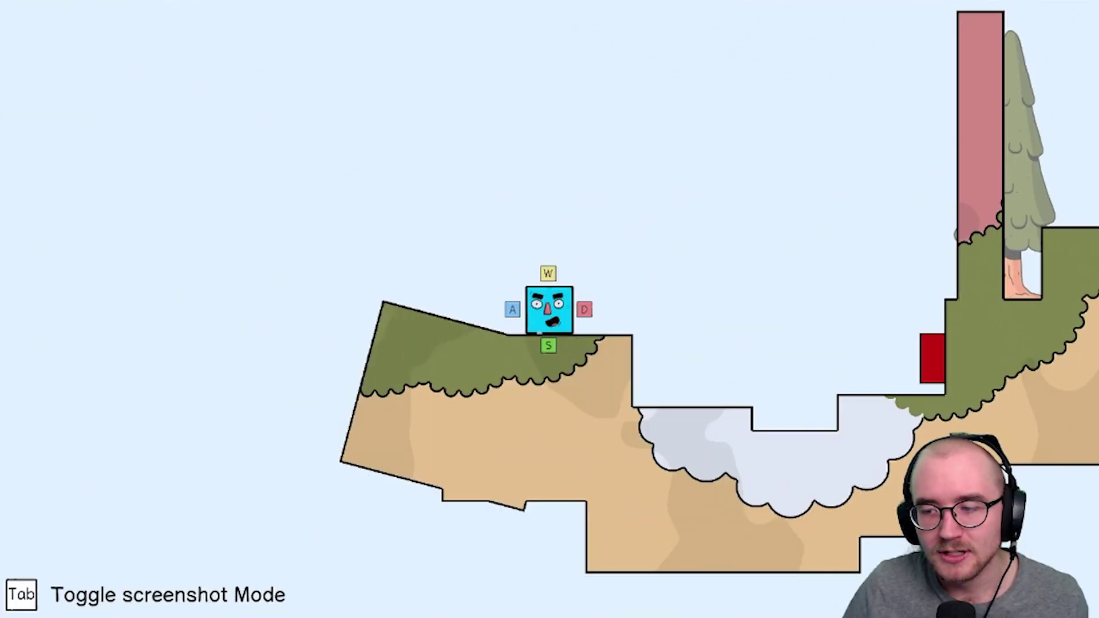
key(s)
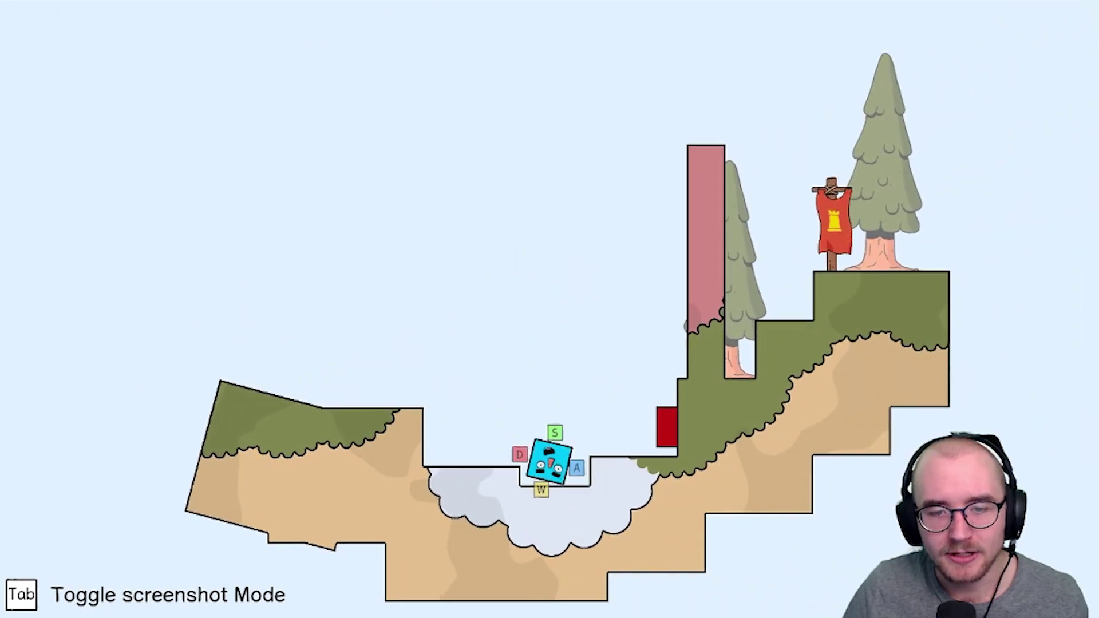
key(w)
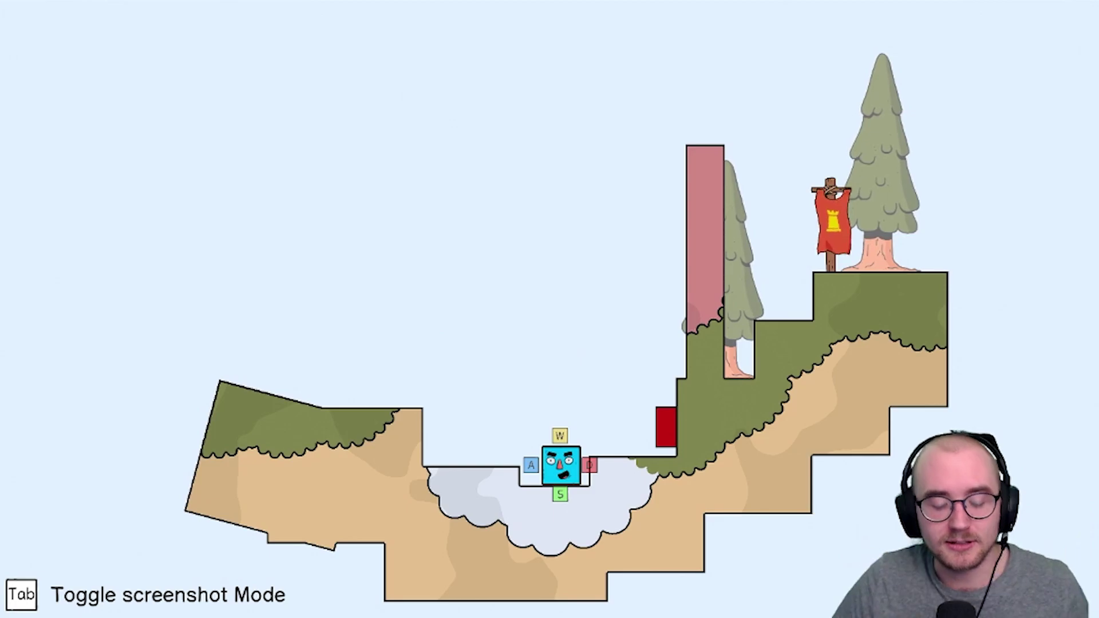
key(w)
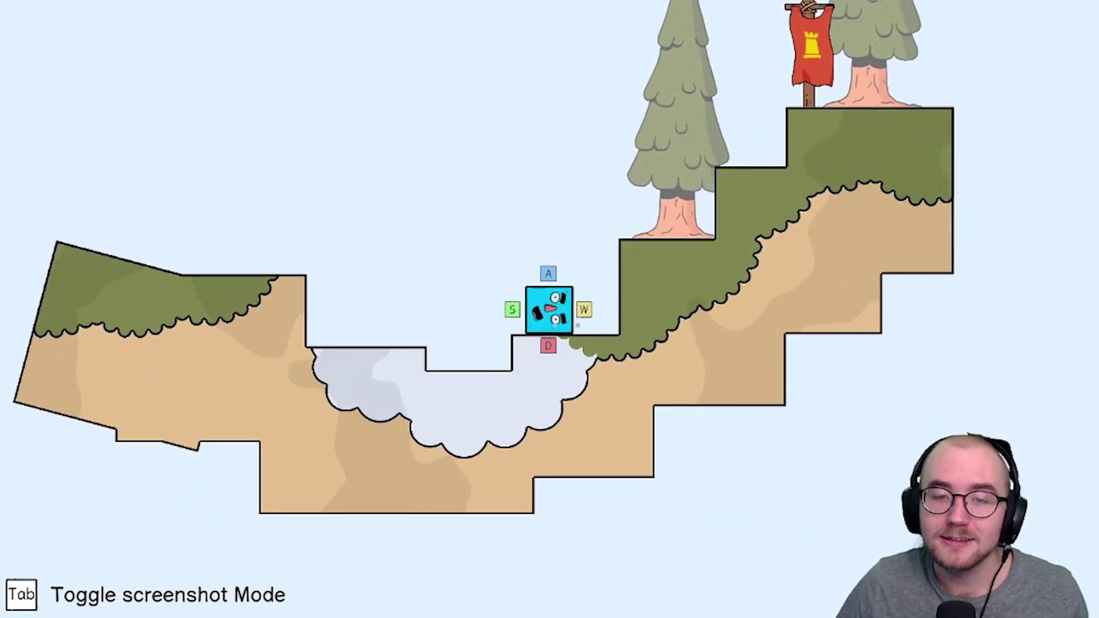
key(w)
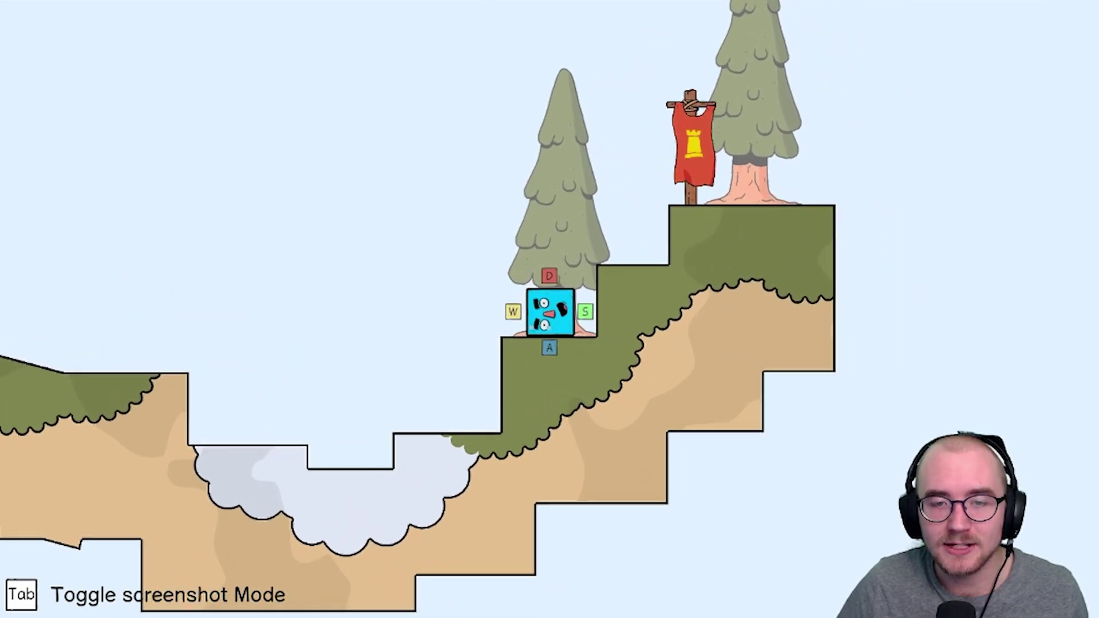
key(a)
key(Escape)
key(Escape)
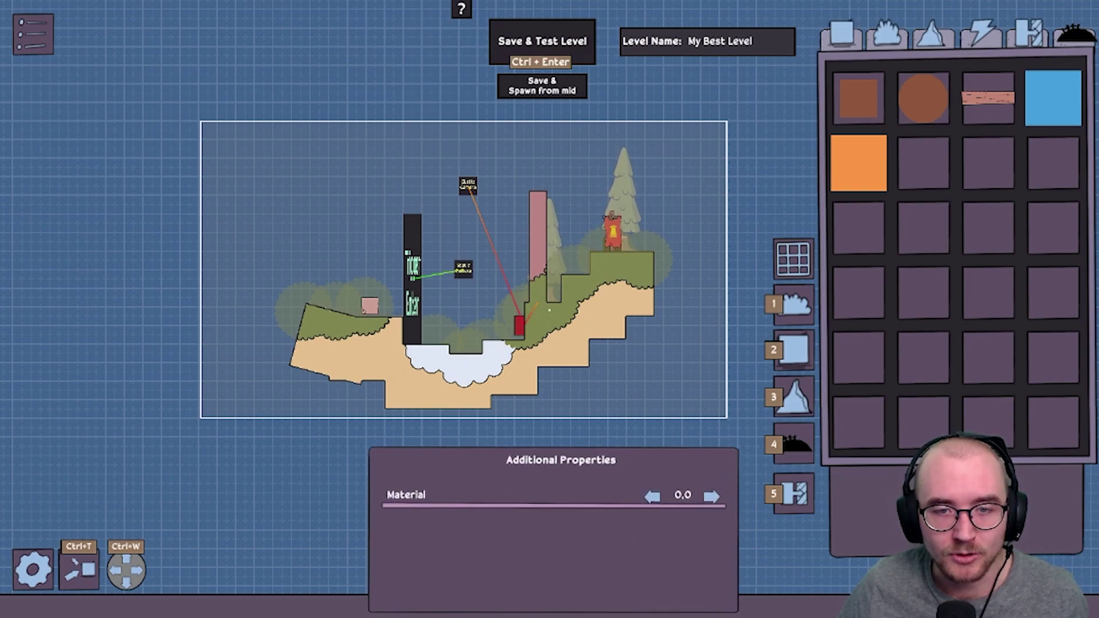
Step: Place four Death Triggers end to end in an arc around the level's left side, rotating them to follow the curve
scroll(548, 310, down, 2)
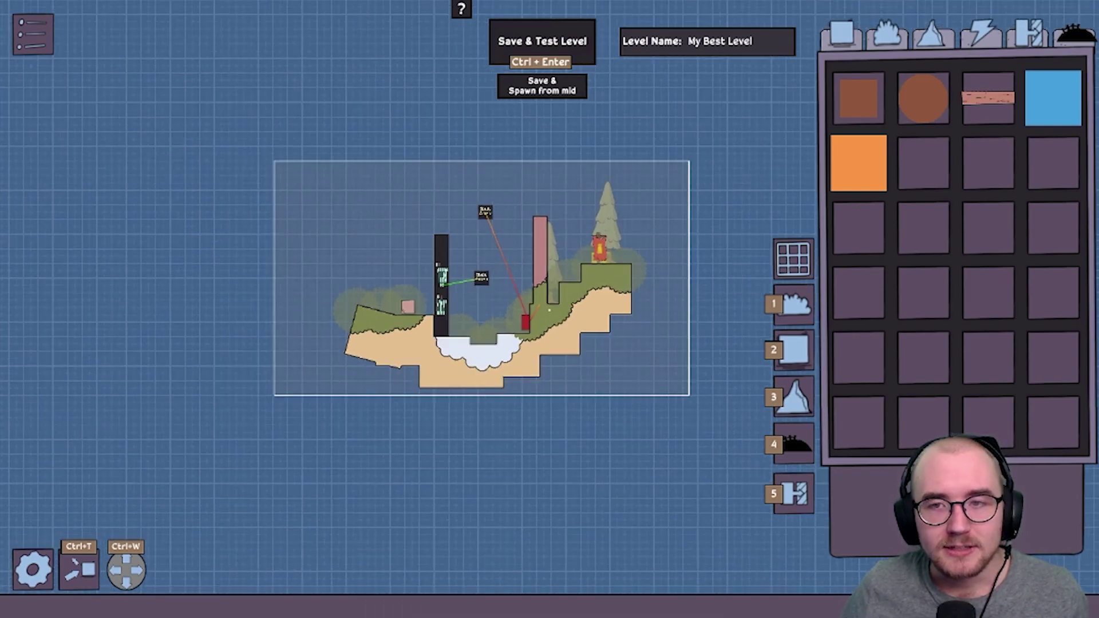
click(980, 34)
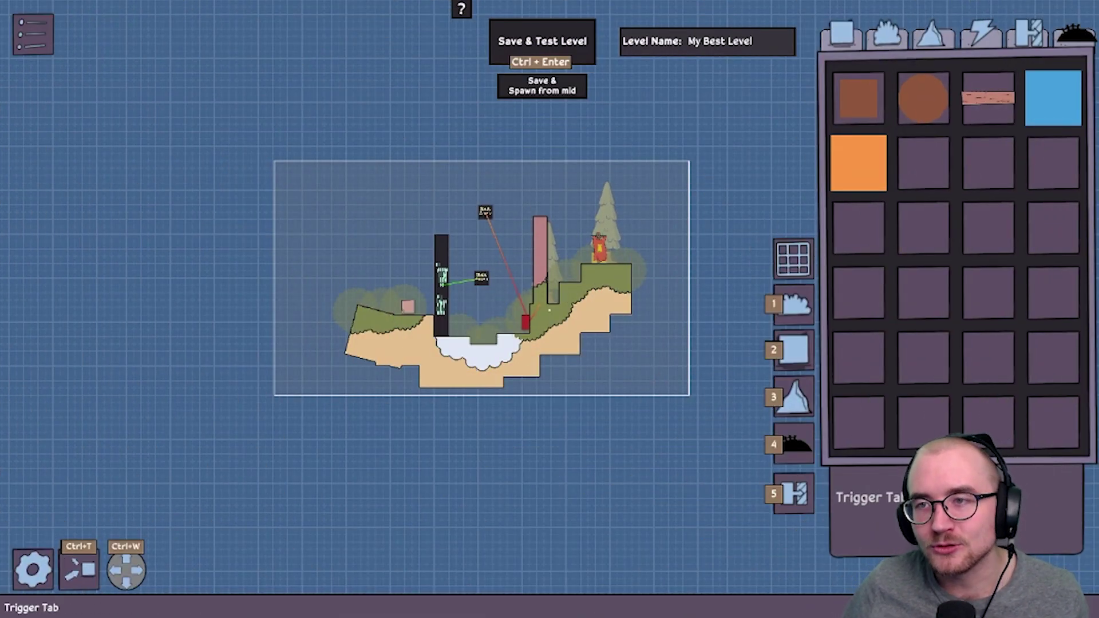
click(981, 35)
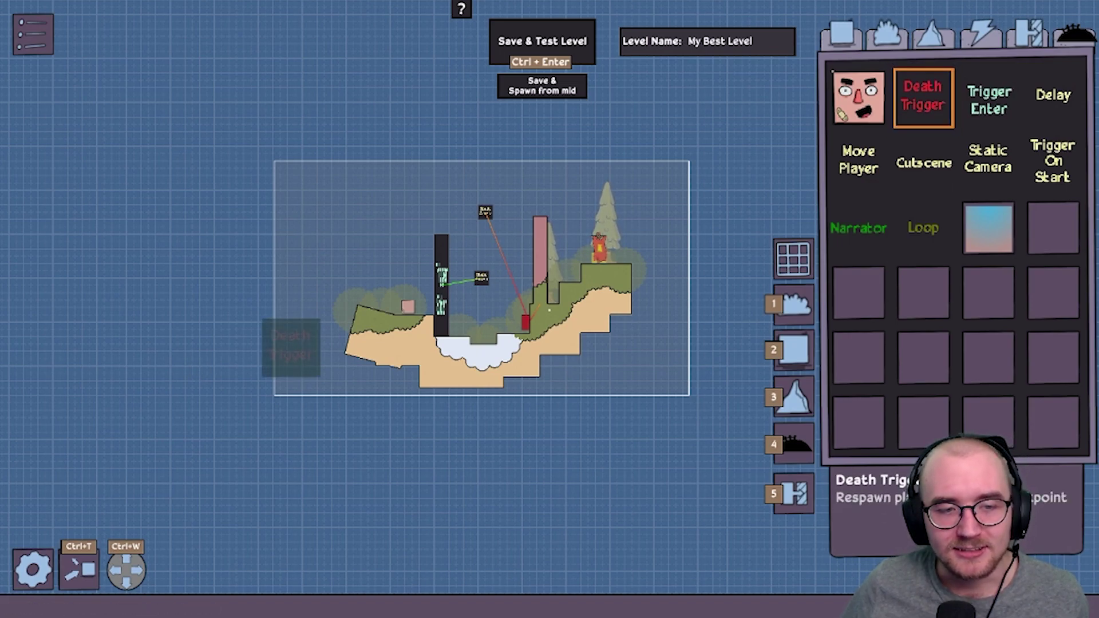
click(292, 343)
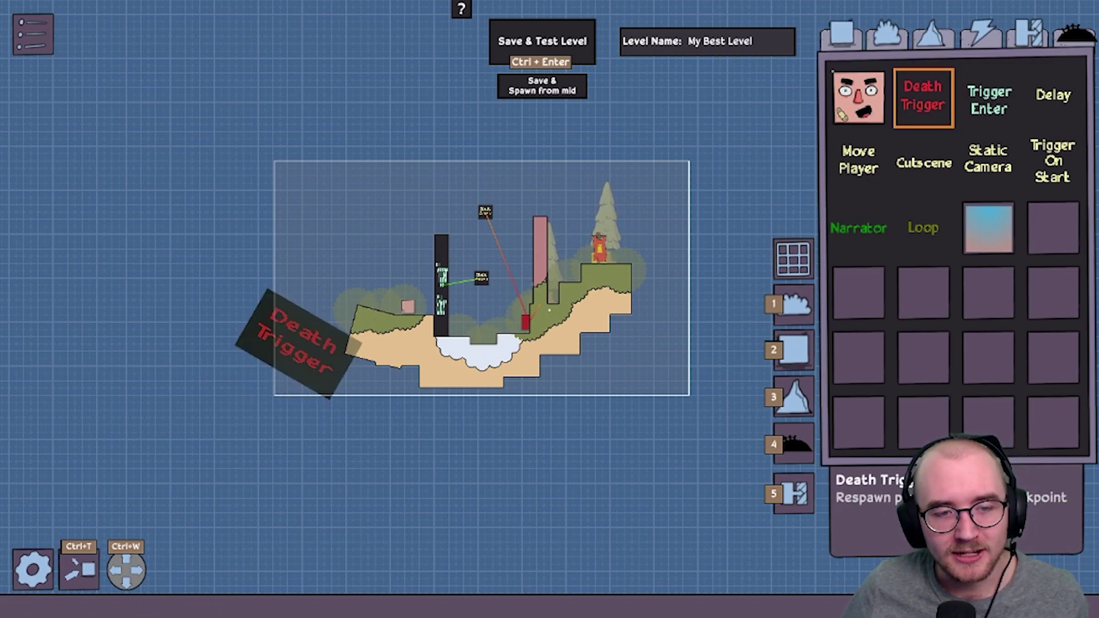
click(221, 278)
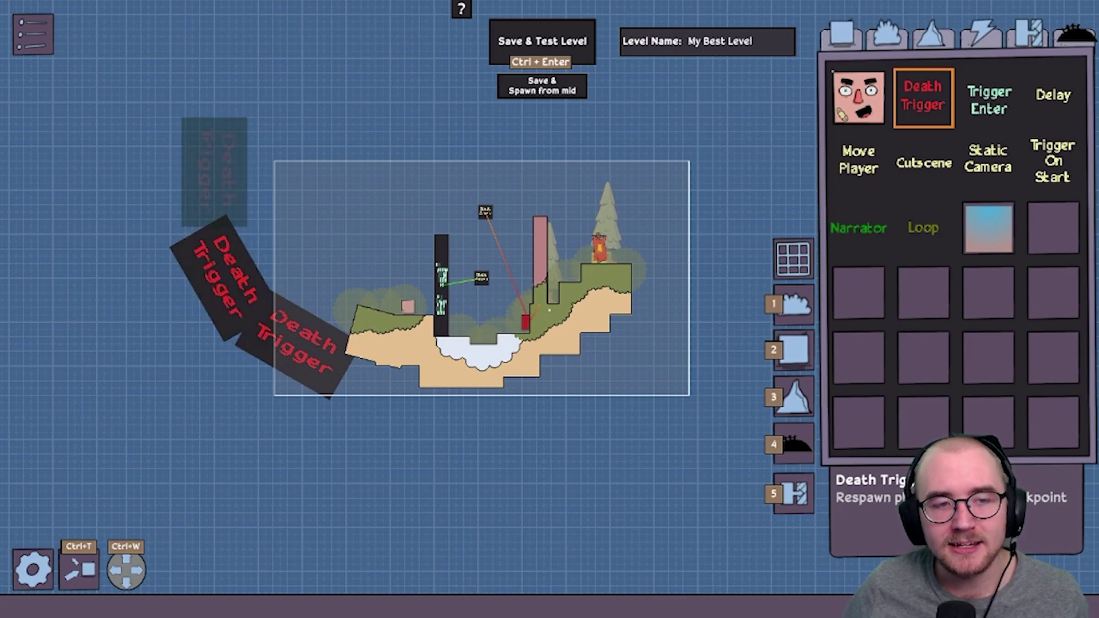
click(214, 172)
middle_drag(306, 146, 265, 336)
key(e)
click(202, 269)
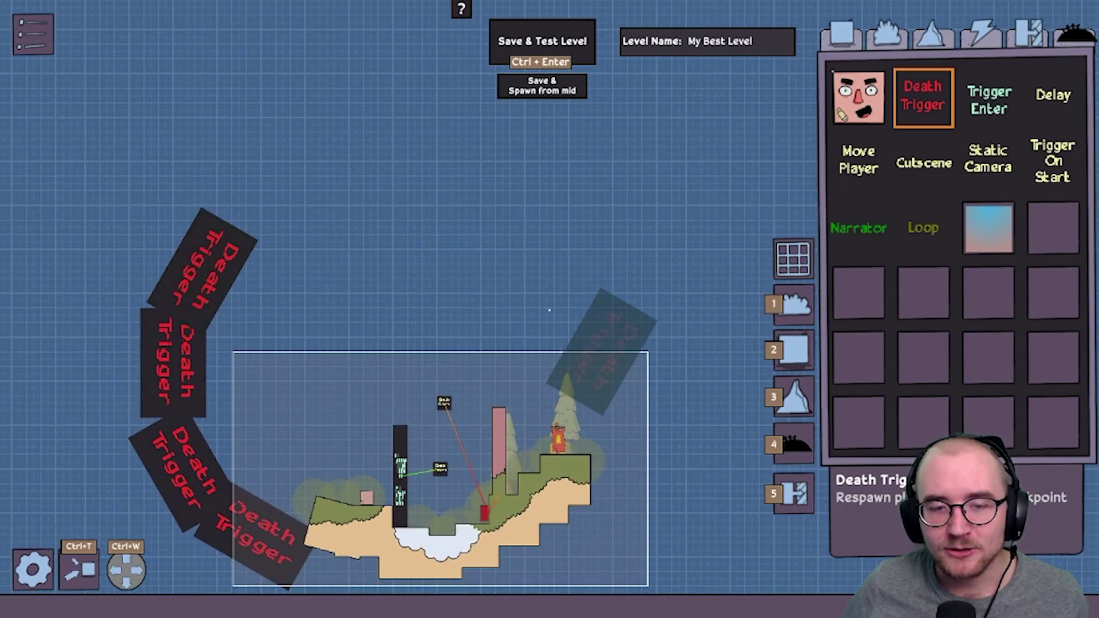
Step: Place four rotated Death Triggers in a matching arc around the level's right side, from the terrain edge upward
key(q)
key(q)
key(q)
key(q)
key(q)
key(q)
key(q)
key(q)
key(q)
click(644, 483)
key(q)
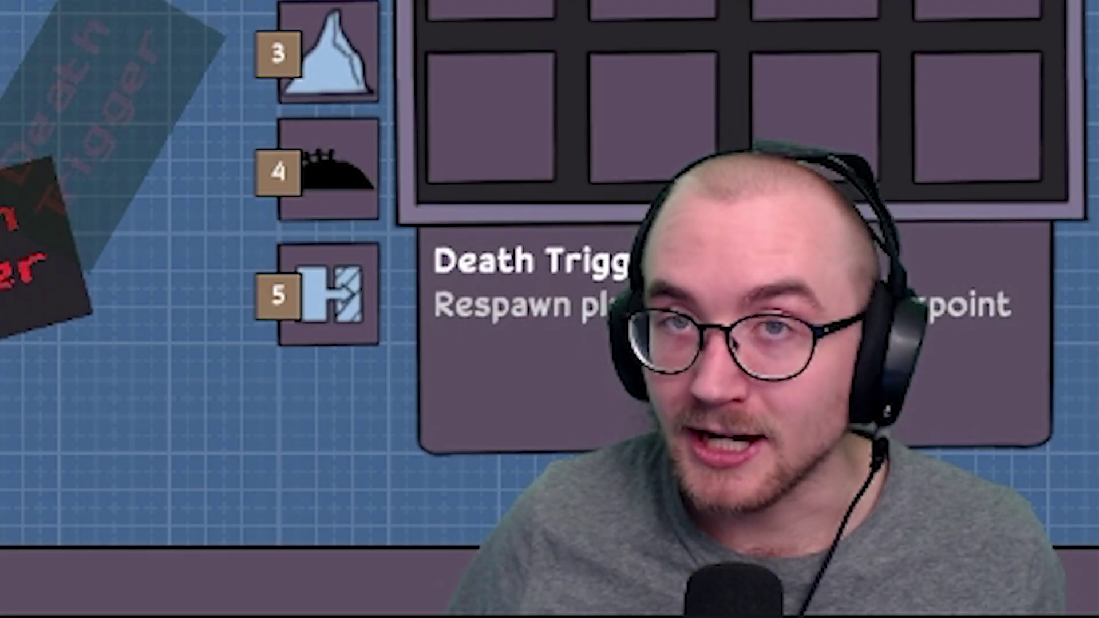
click(701, 423)
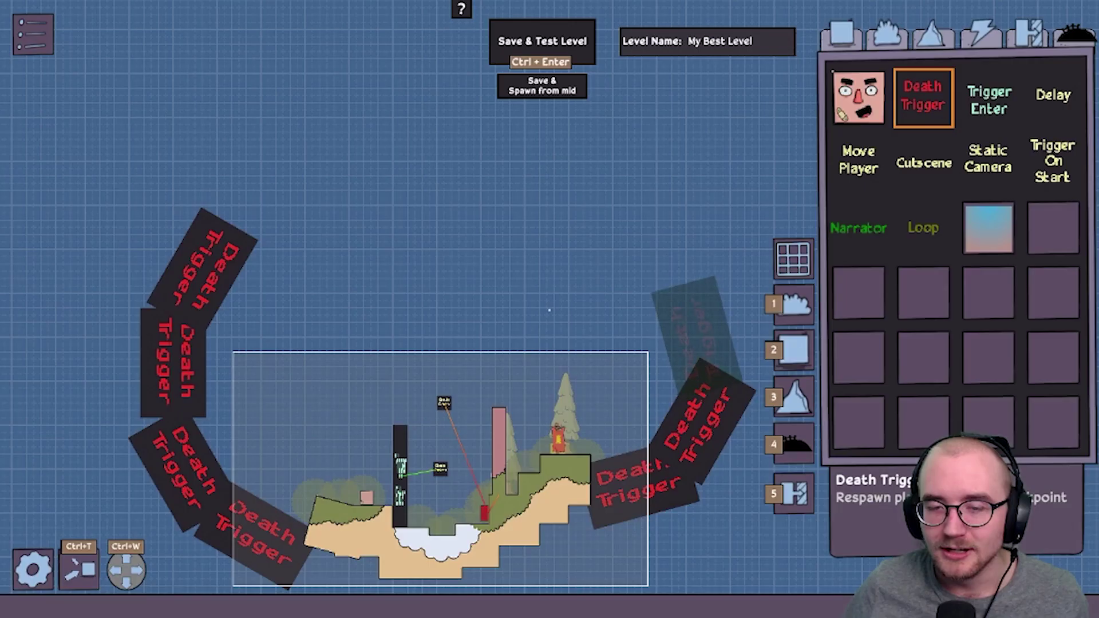
click(699, 316)
key(q)
key(q)
click(664, 207)
key(Escape)
scroll(536, 231, down, 1)
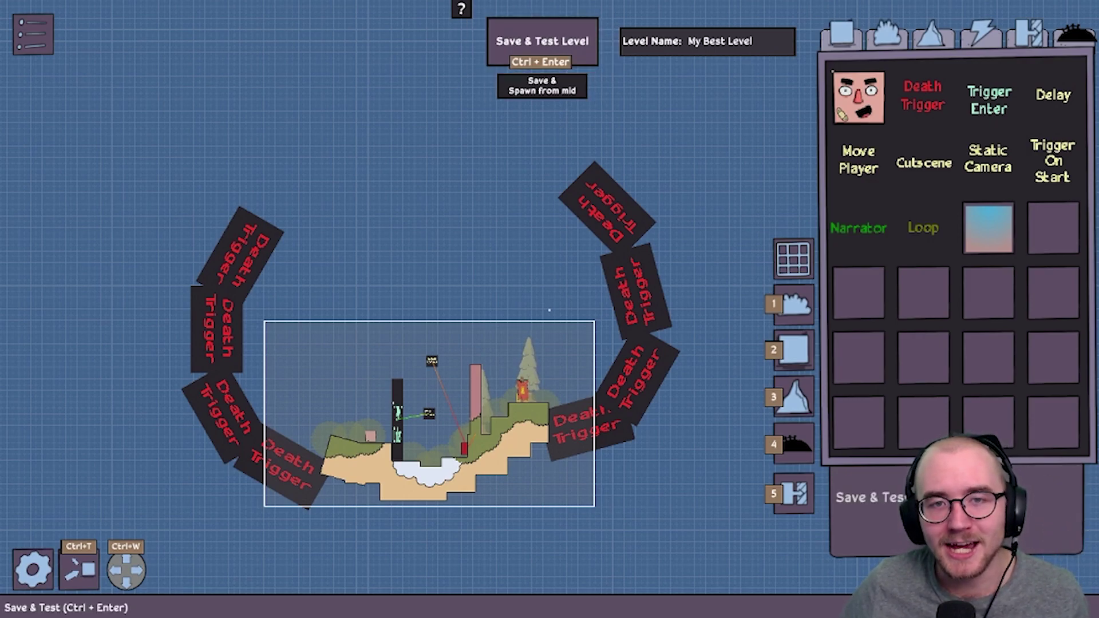
Step: Save and briefly play-test the level on the starting ledge, and return to the editor
click(542, 41)
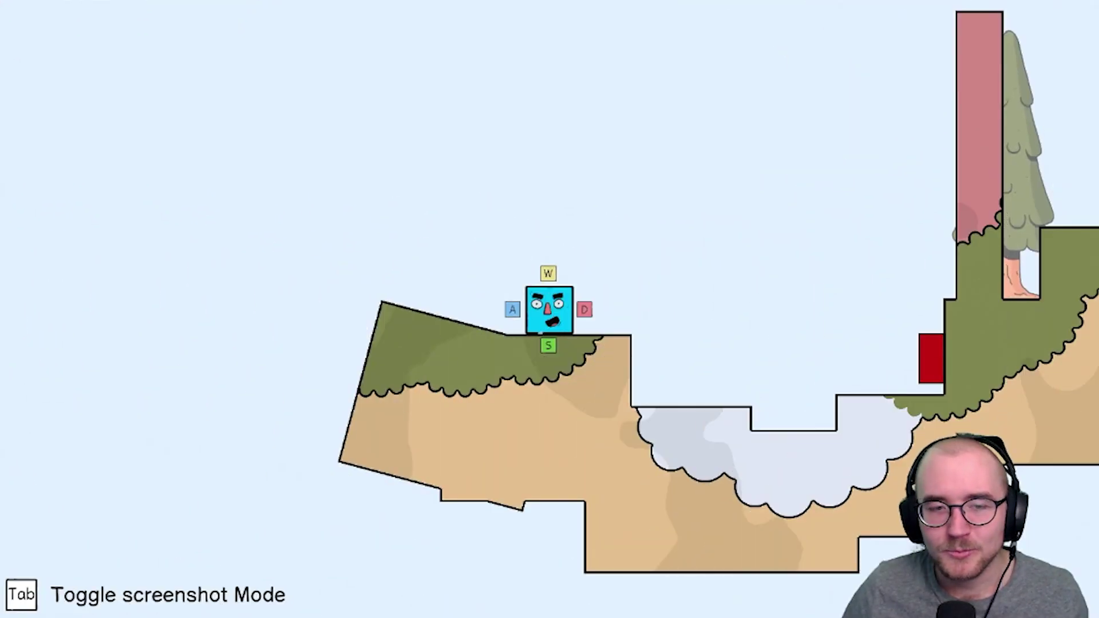
key(s)
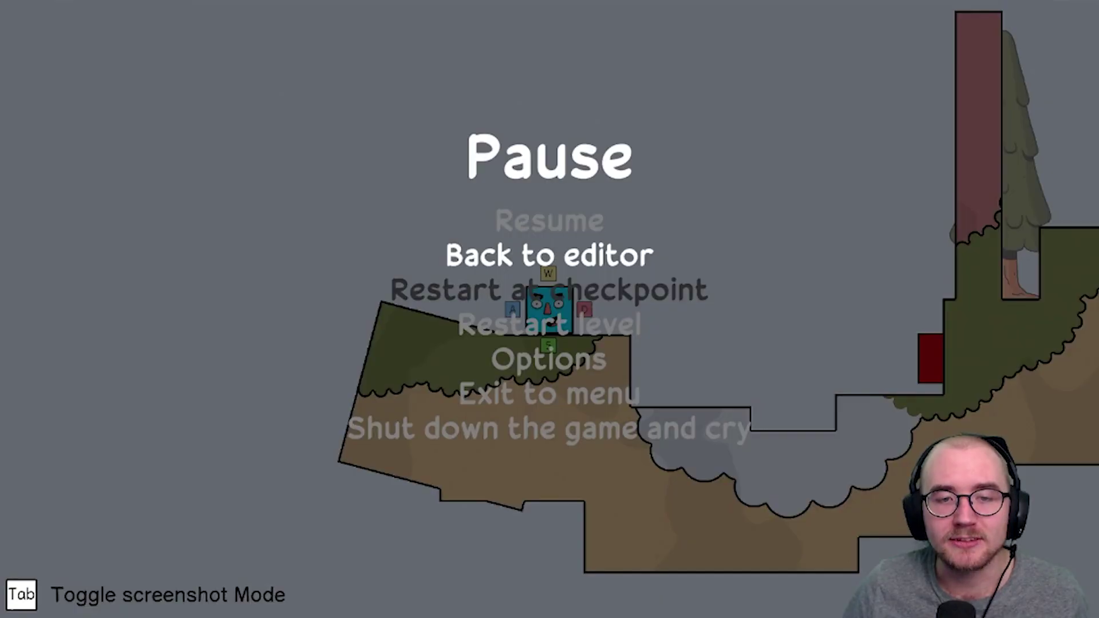
click(550, 255)
Step: Place a Checkpoint flag in the dip at the middle of the terrain
click(1027, 33)
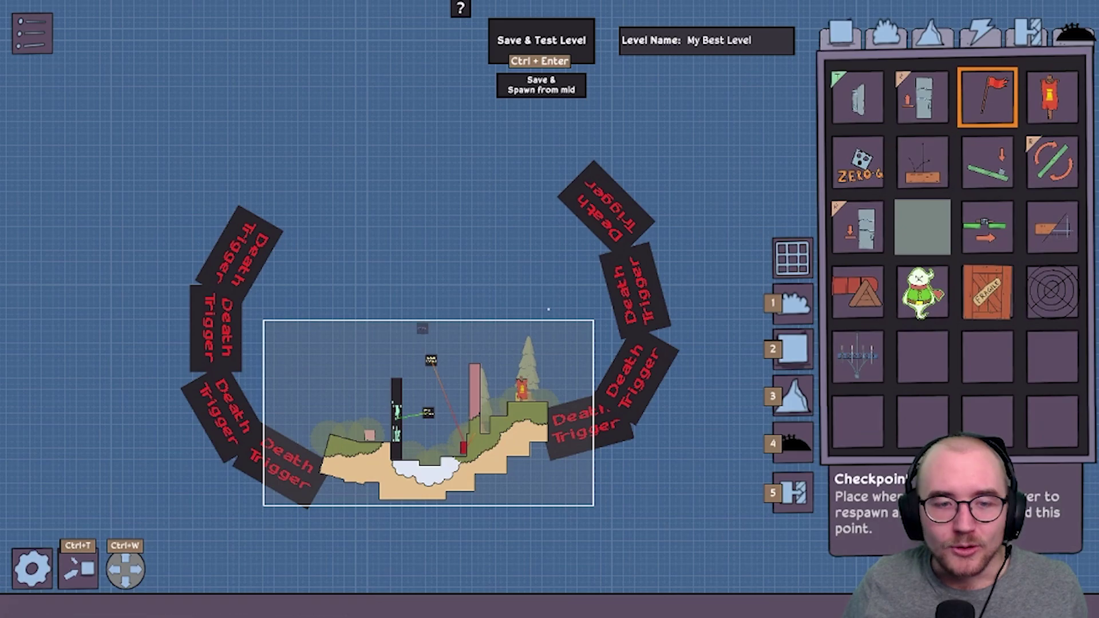
key(a)
key(s)
scroll(360, 321, up, 5)
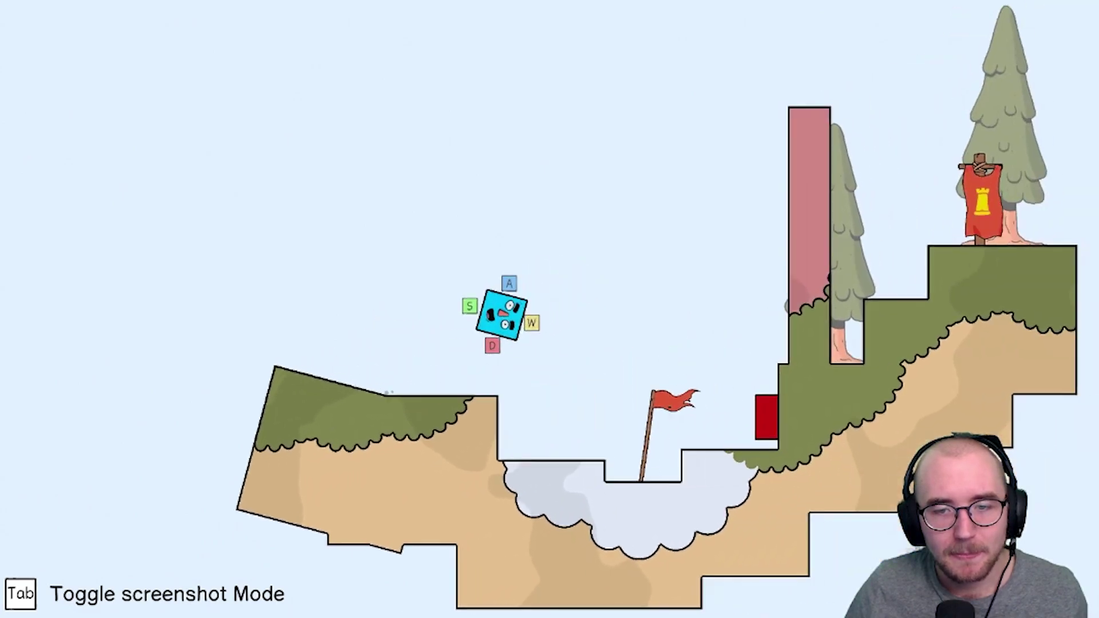
Step: Play-test the checkpoint by touching the flag and moving the character left into the Death Triggers, and return to the editor
key(a)
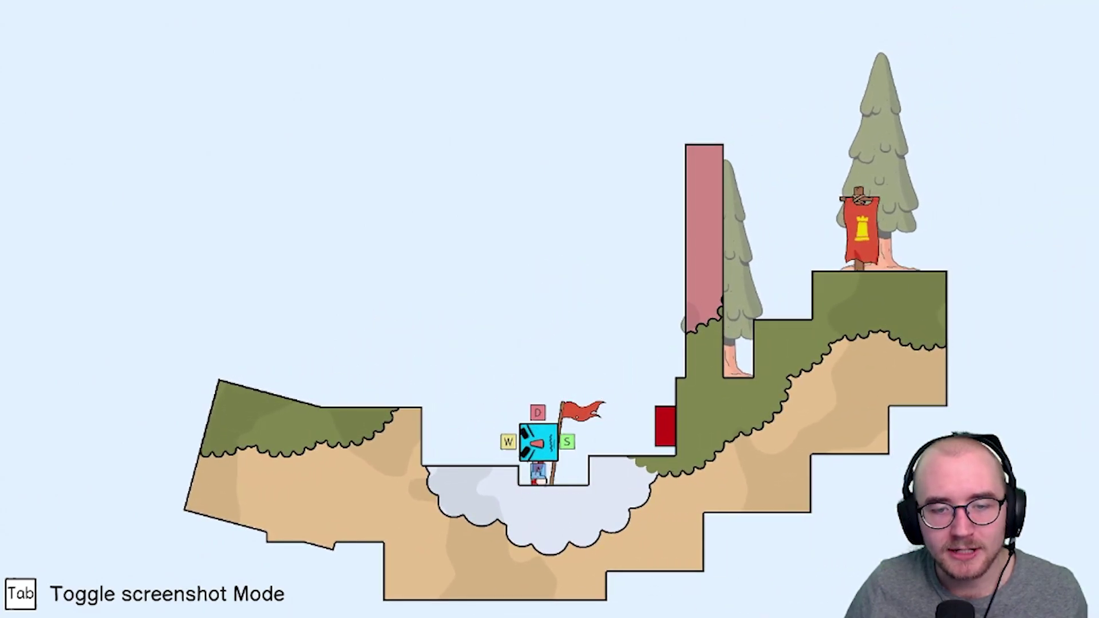
key(a)
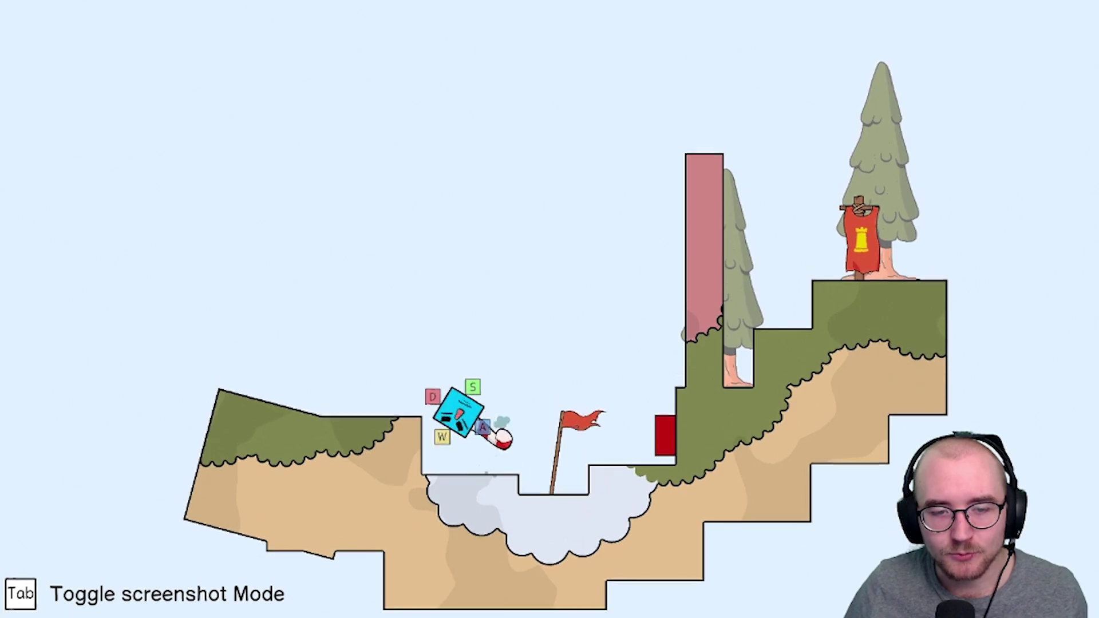
key(a)
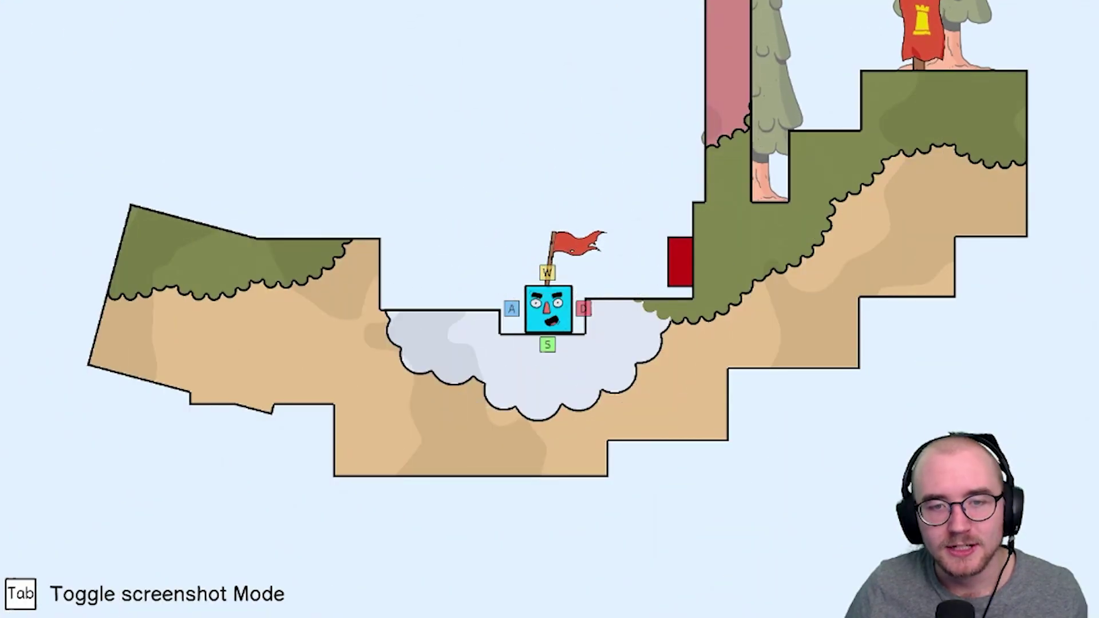
key(s)
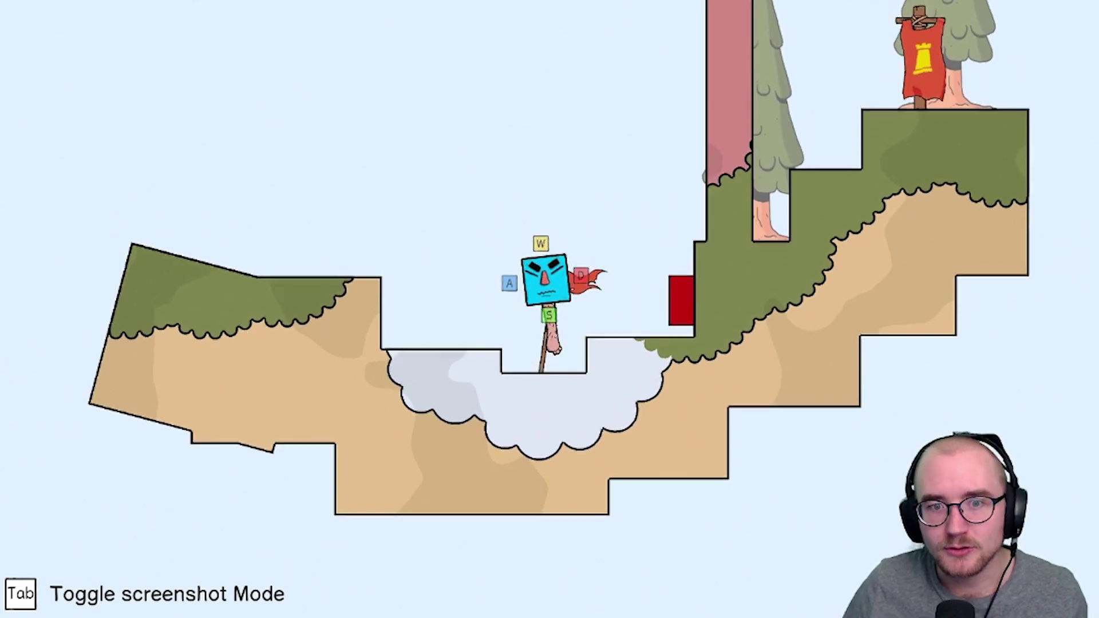
key(Escape)
key(Down)
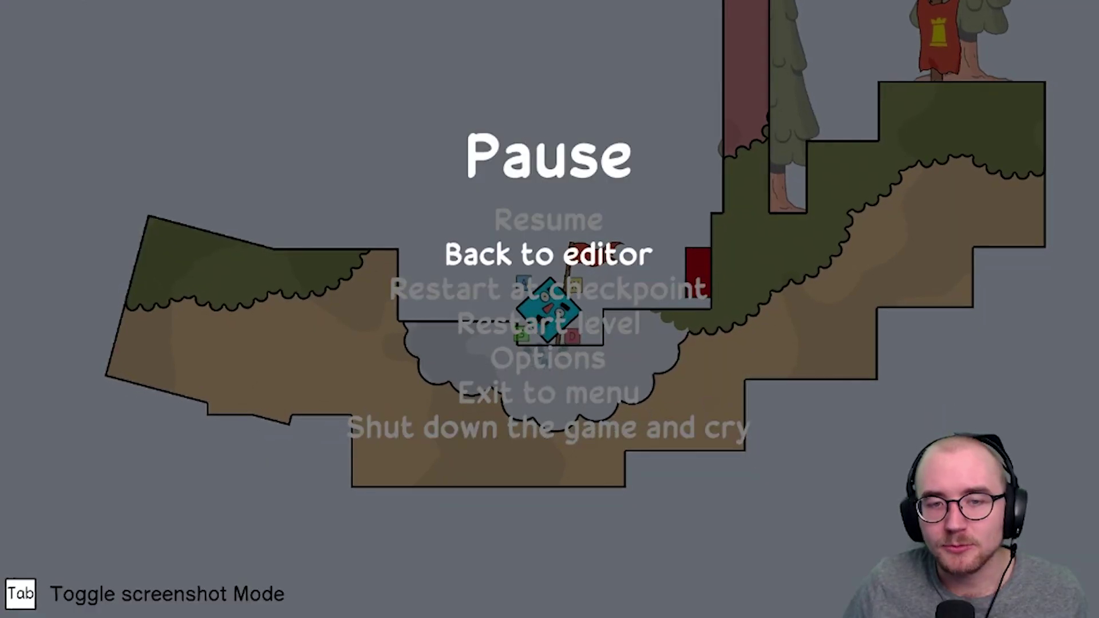
key(Return)
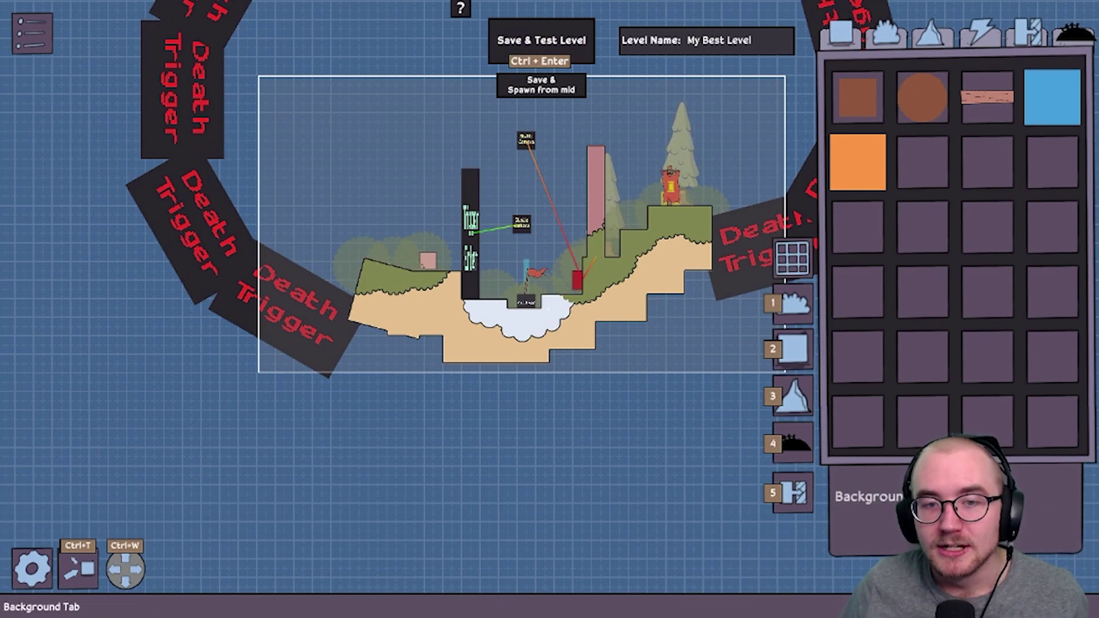
Step: Place a Mountains background piece on layer -9 behind the terrain, and add Clouds on layer -10
scroll(550, 309, down, 1)
middle_drag(549, 309, 482, 357)
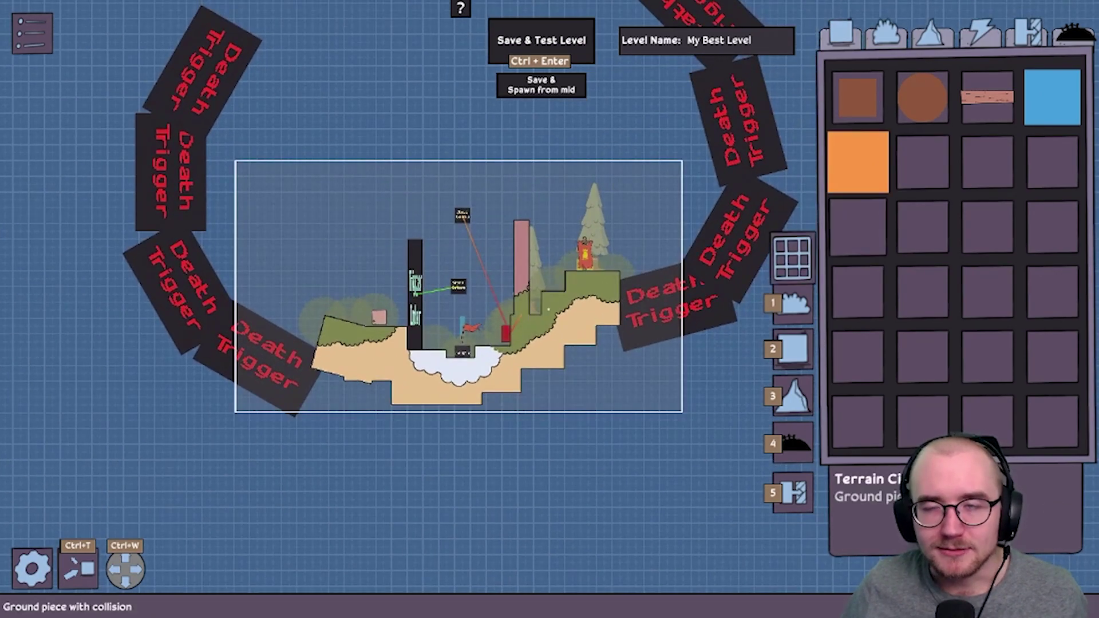
click(1027, 33)
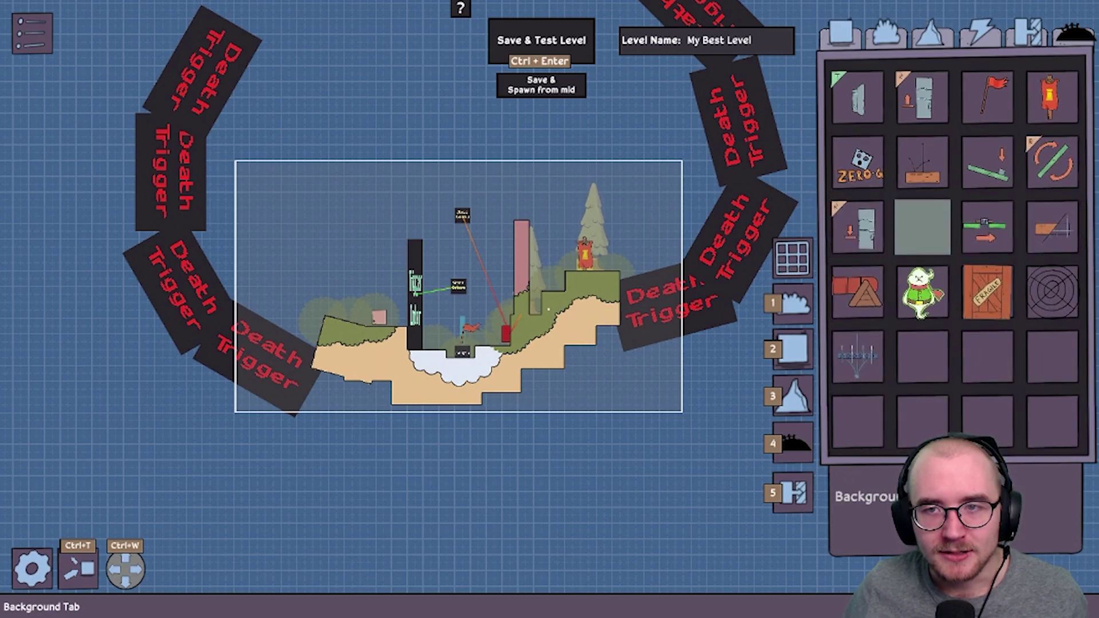
click(840, 33)
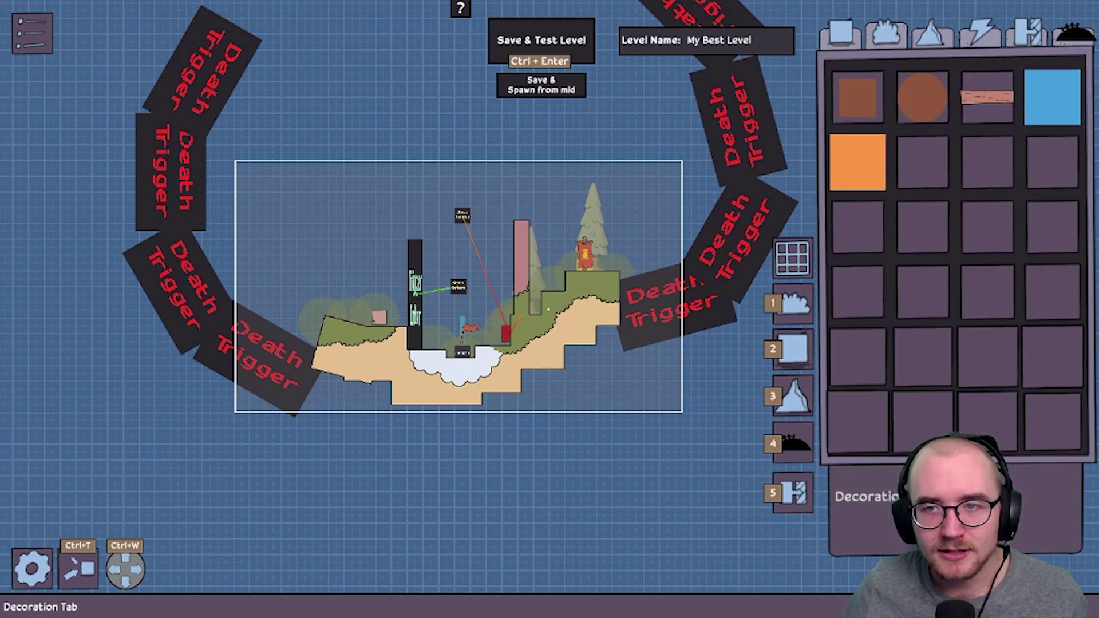
click(932, 33)
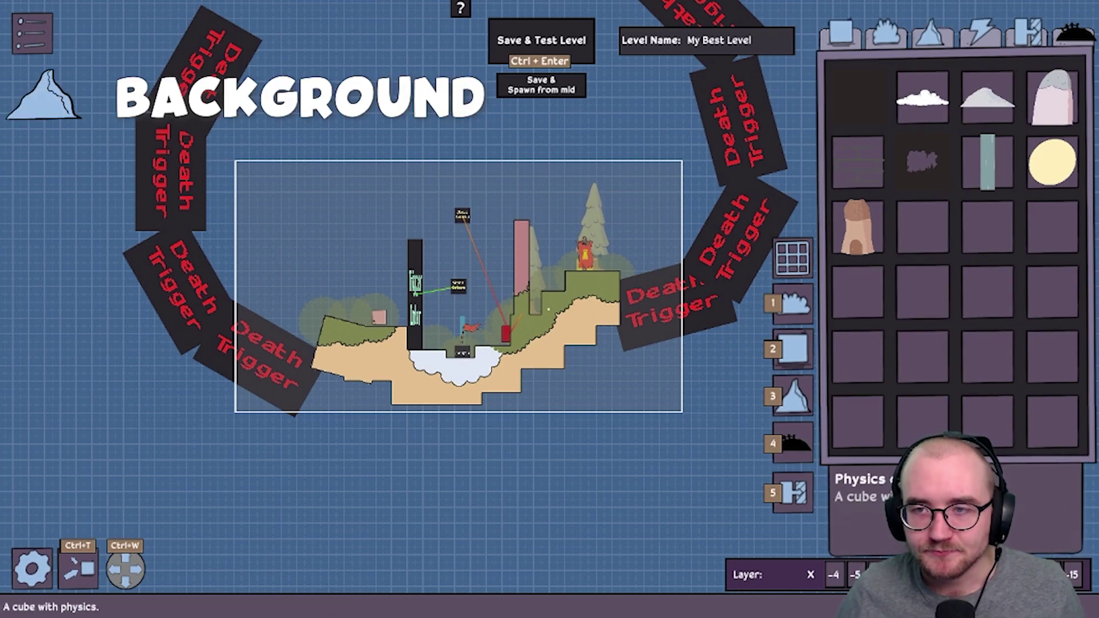
click(986, 97)
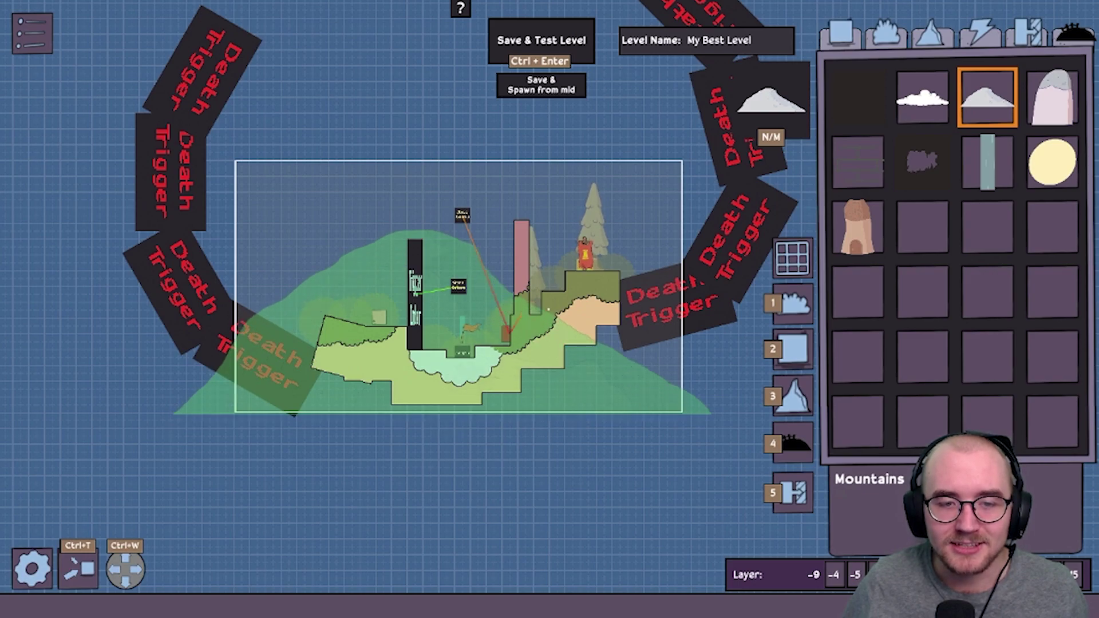
click(442, 326)
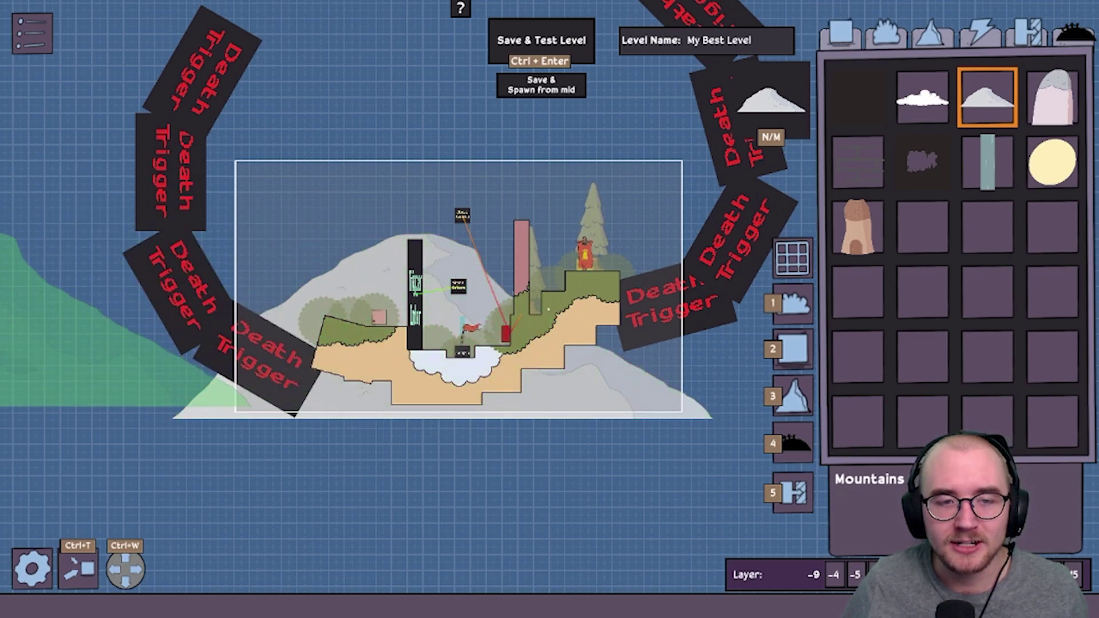
key(Escape)
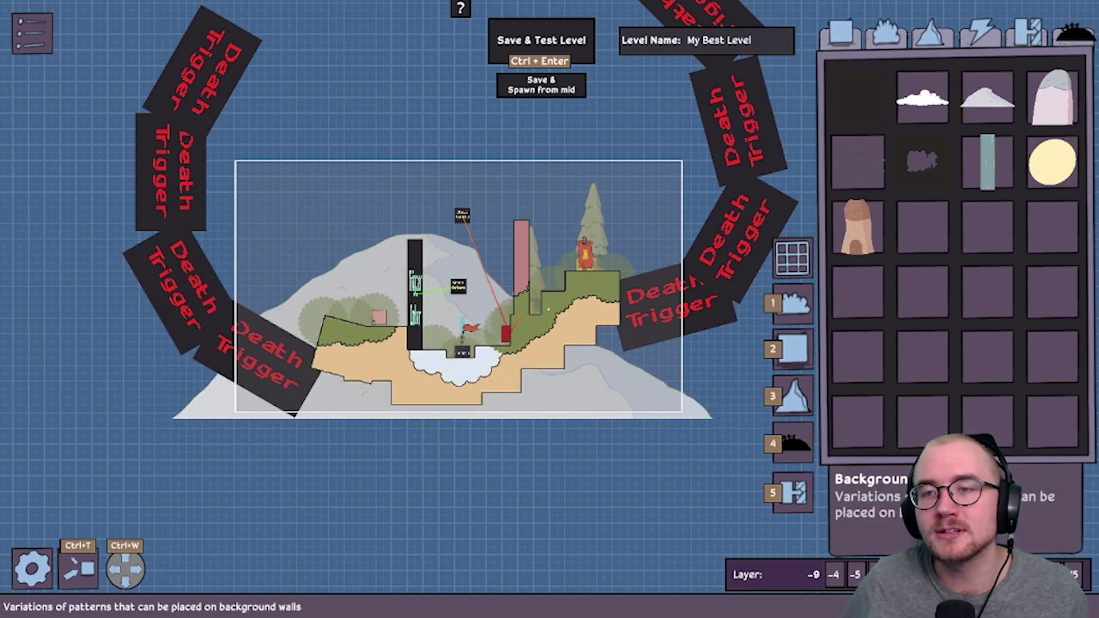
click(922, 97)
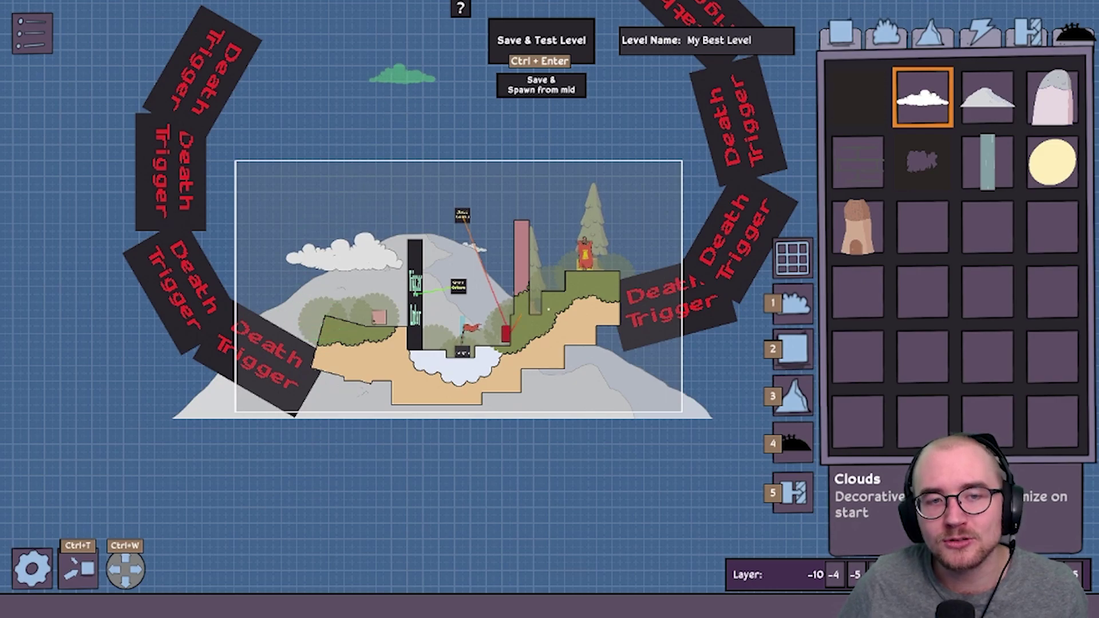
right_click(403, 75)
Step: Try placing a Tree decoration on background layer -13
click(886, 33)
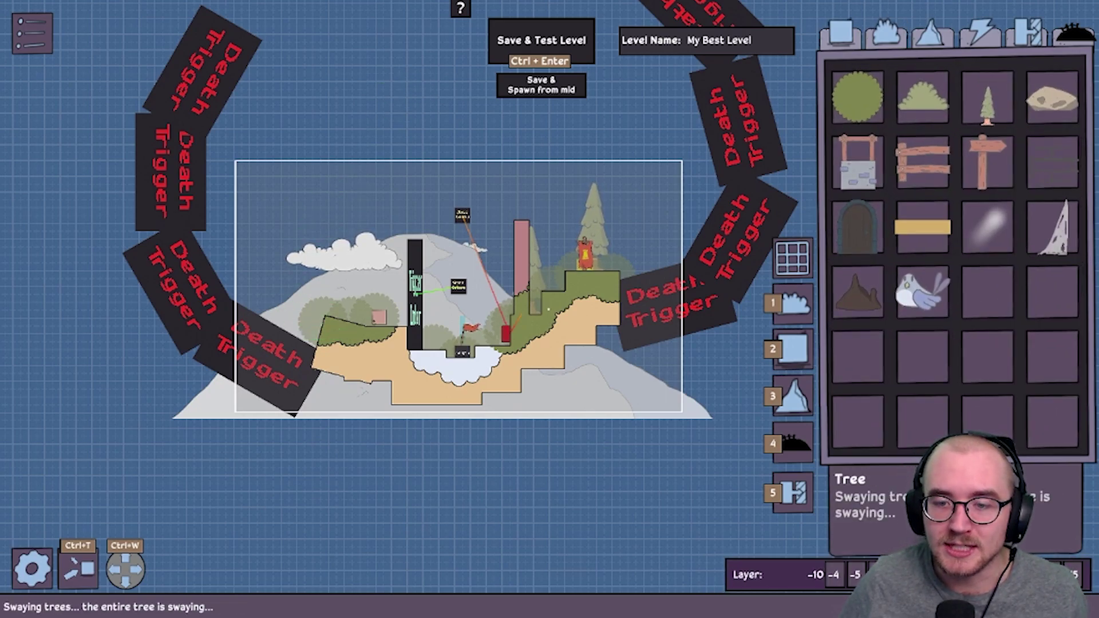
click(987, 98)
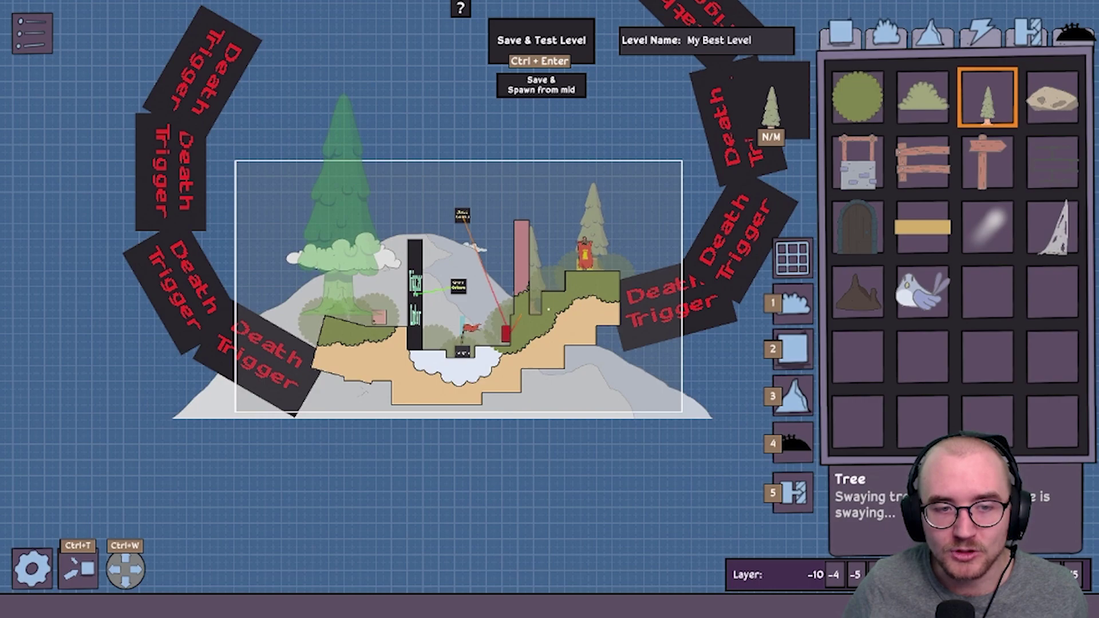
click(1030, 575)
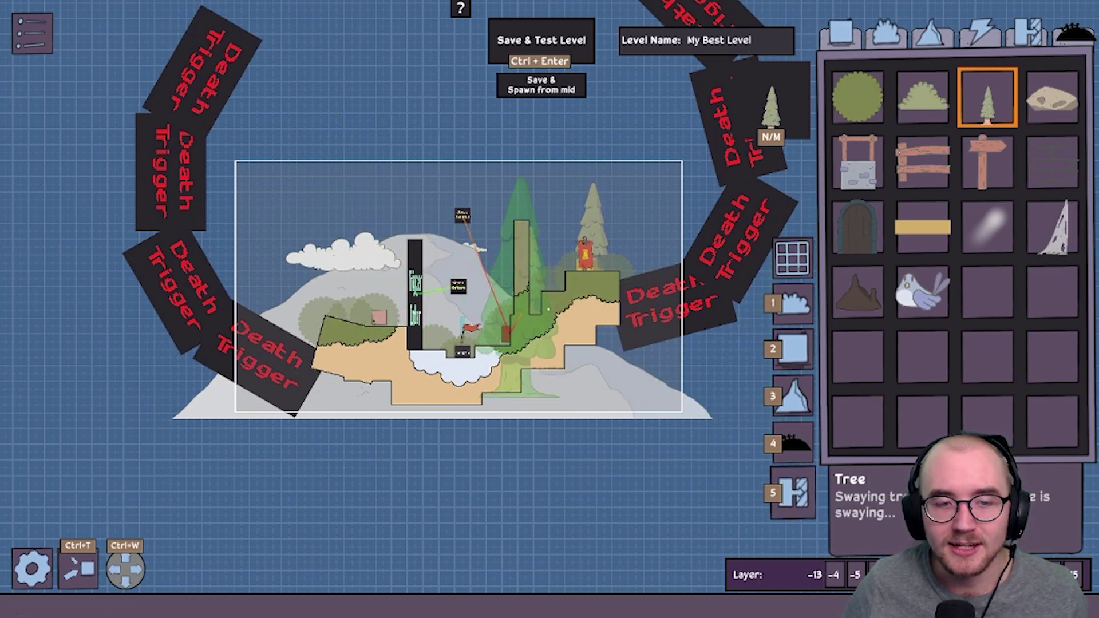
click(370, 228)
key(Escape)
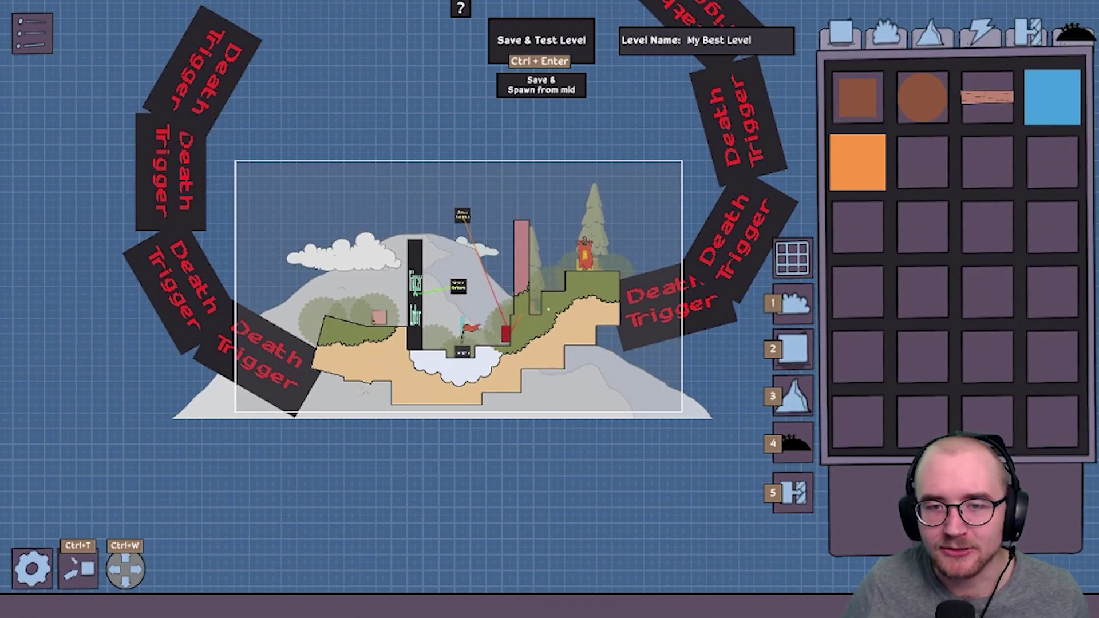
Step: Place Animal decoration birds on the starting ledge, beside the dip near the button and on the step behind the pillar
middle_drag(548, 309, 459, 326)
click(933, 34)
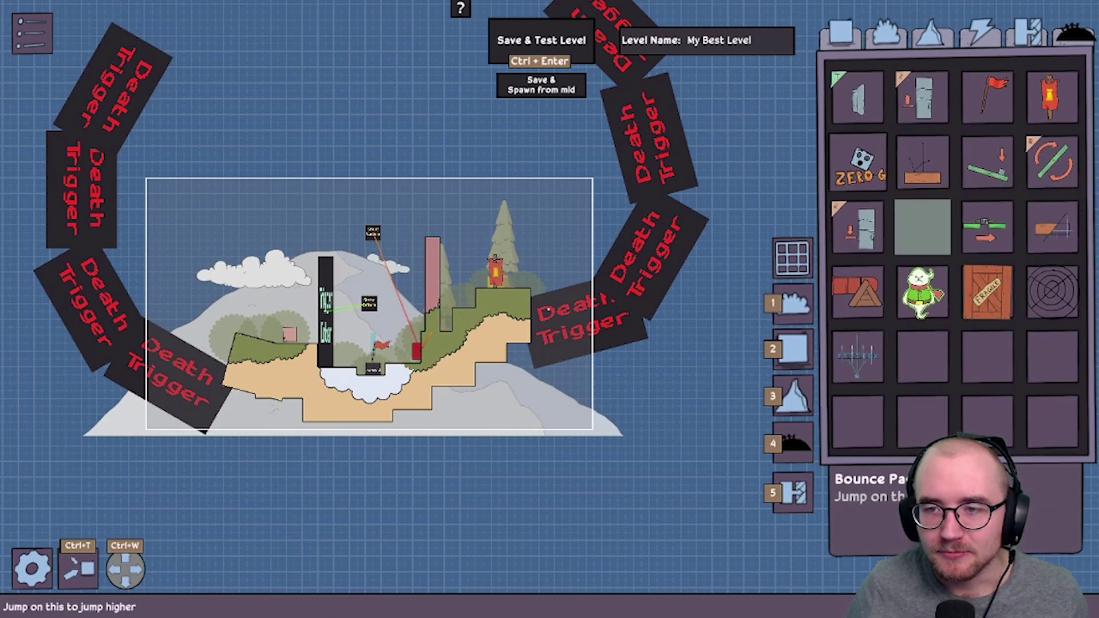
click(886, 33)
click(922, 292)
scroll(548, 309, up, 2)
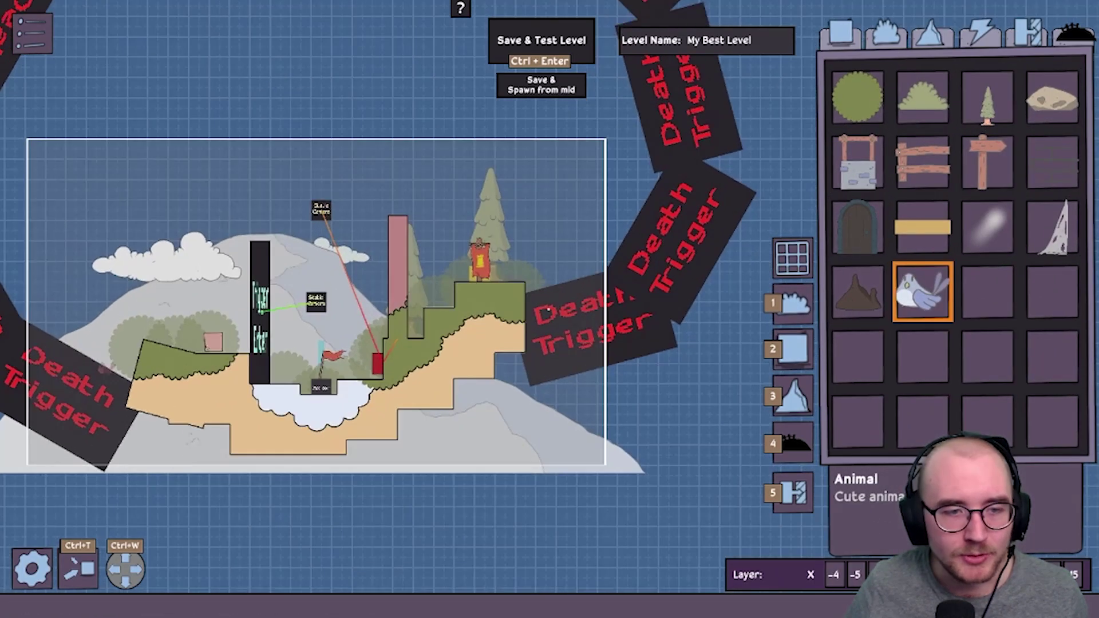
scroll(548, 310, up, 2)
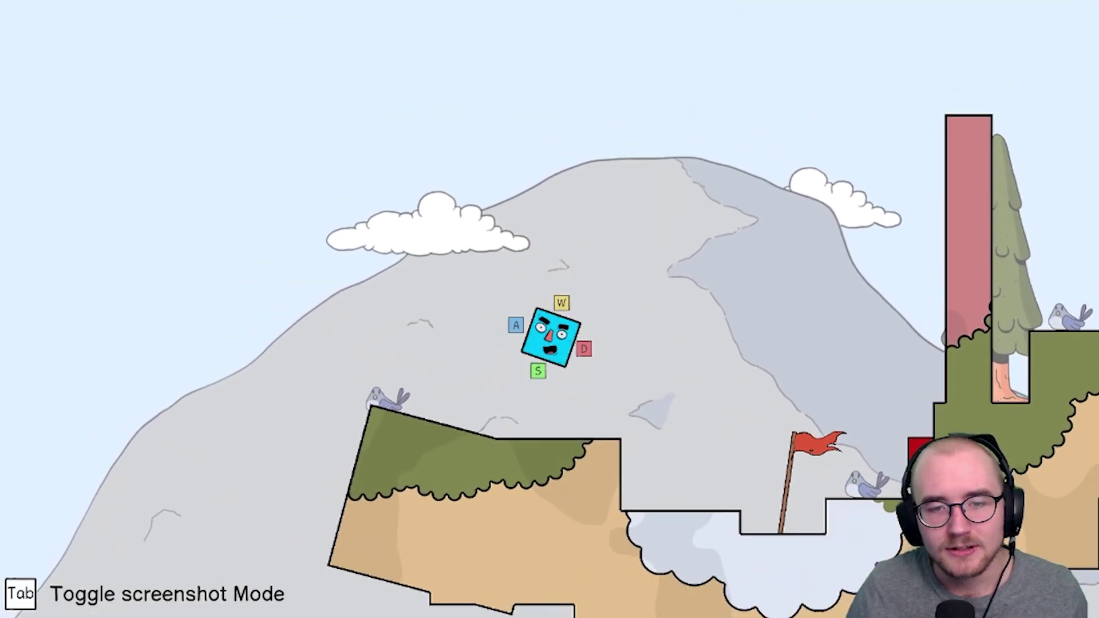
Step: Play-test the placed birds by moving the character around the starting ledge, and return to the editor
key(d)
key(a)
key(Escape)
key(Down)
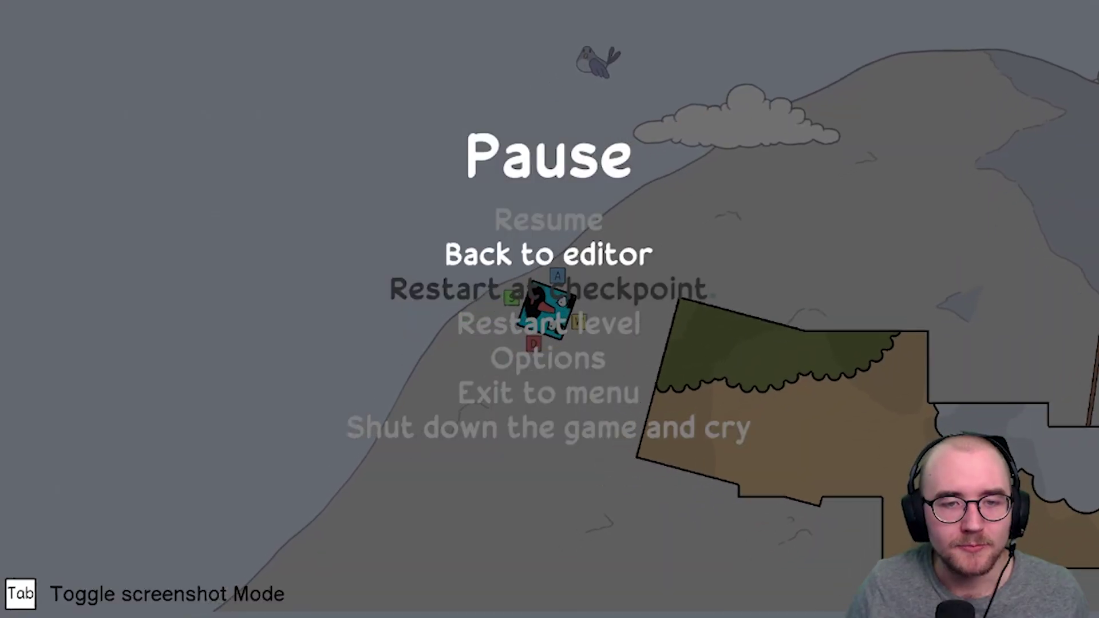
key(Return)
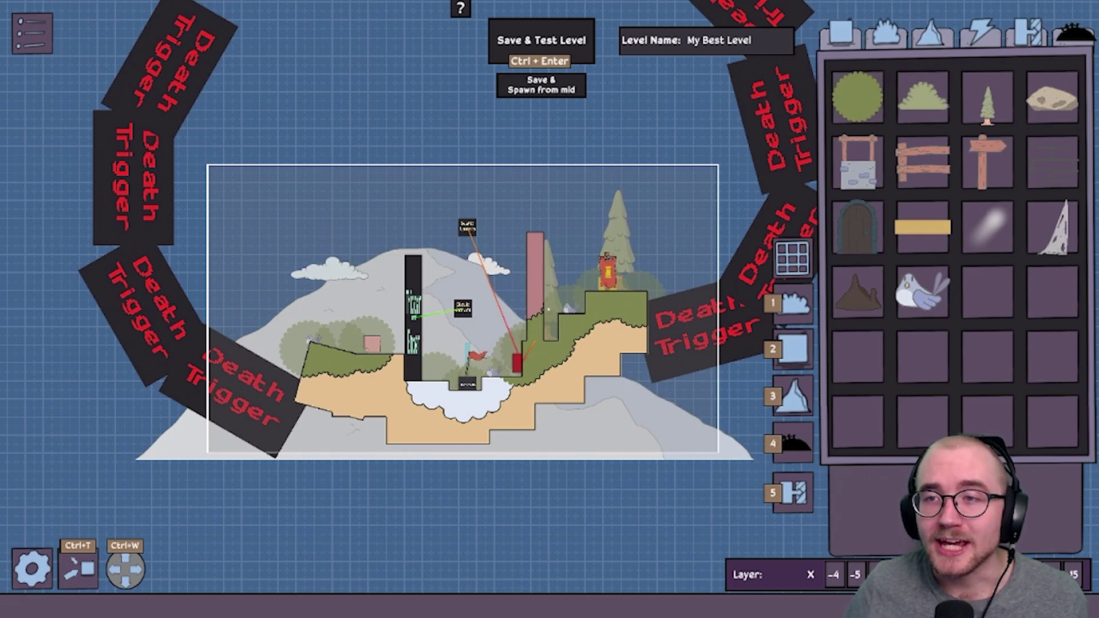
Step: Choose the black foreground silhouette piece and switch its variant to the large rounded boulder shape
click(1073, 33)
click(857, 98)
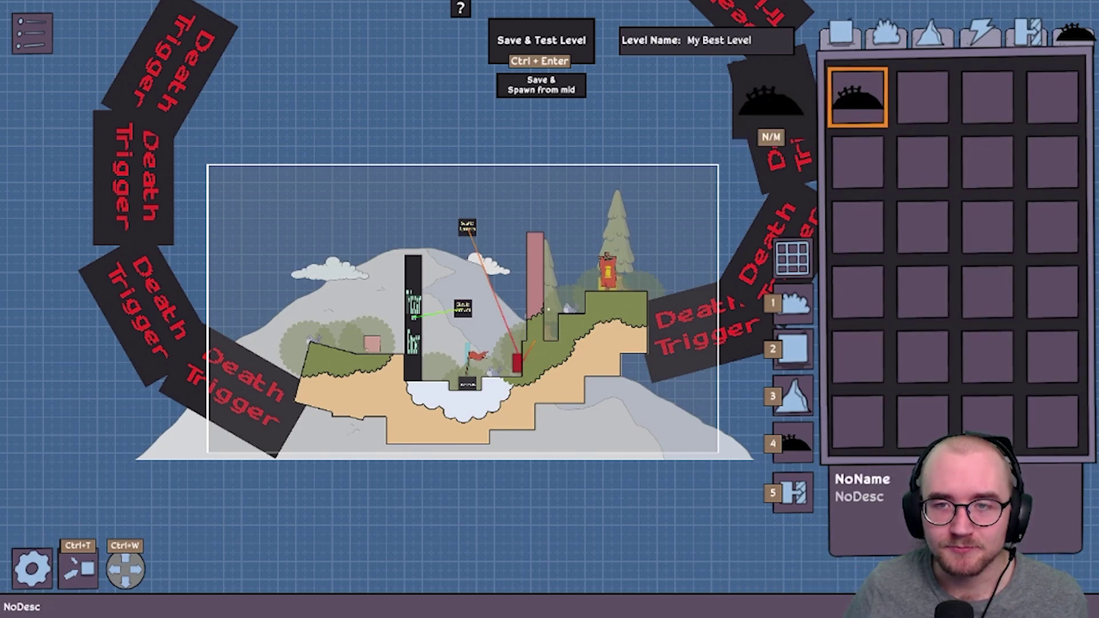
scroll(250, 417, up, 10)
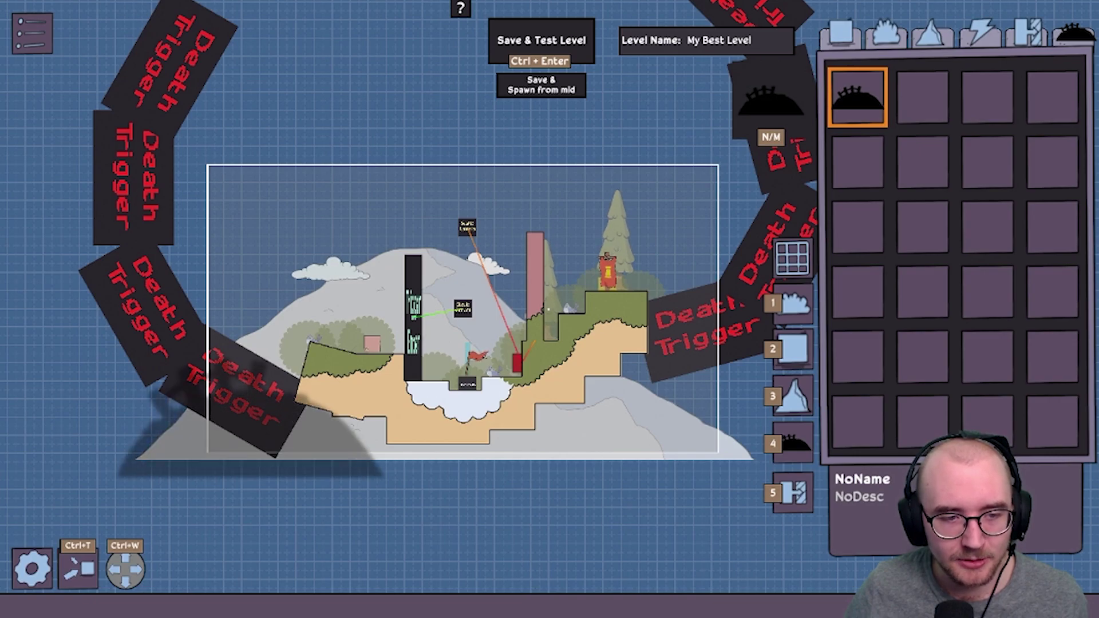
key(n)
key(n)
key(n)
key(n)
key(n)
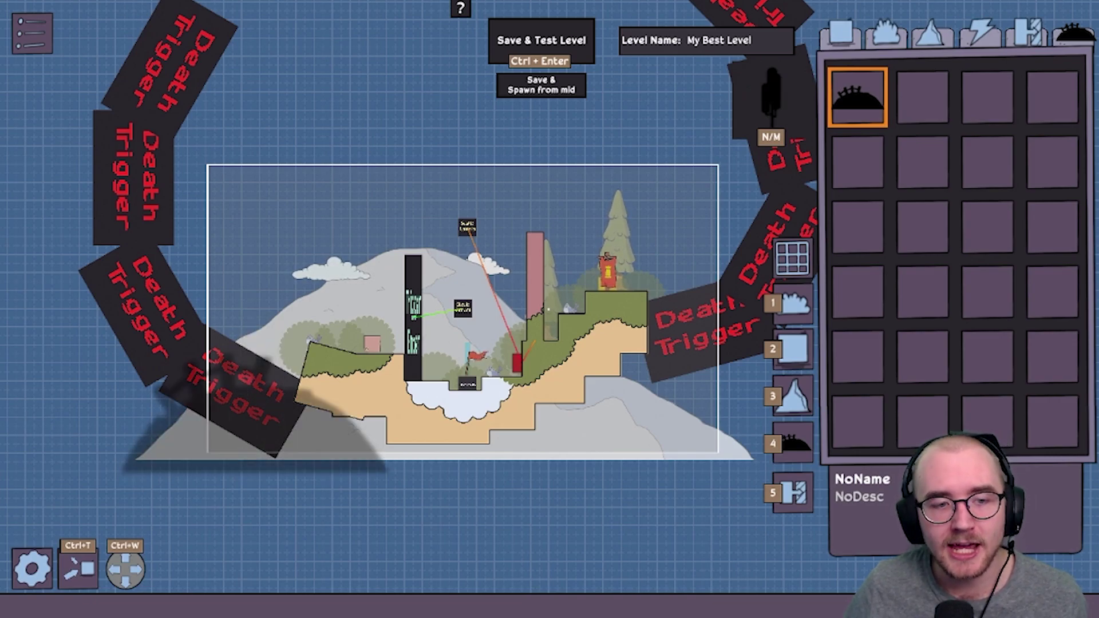
key(m)
key(m)
key(m)
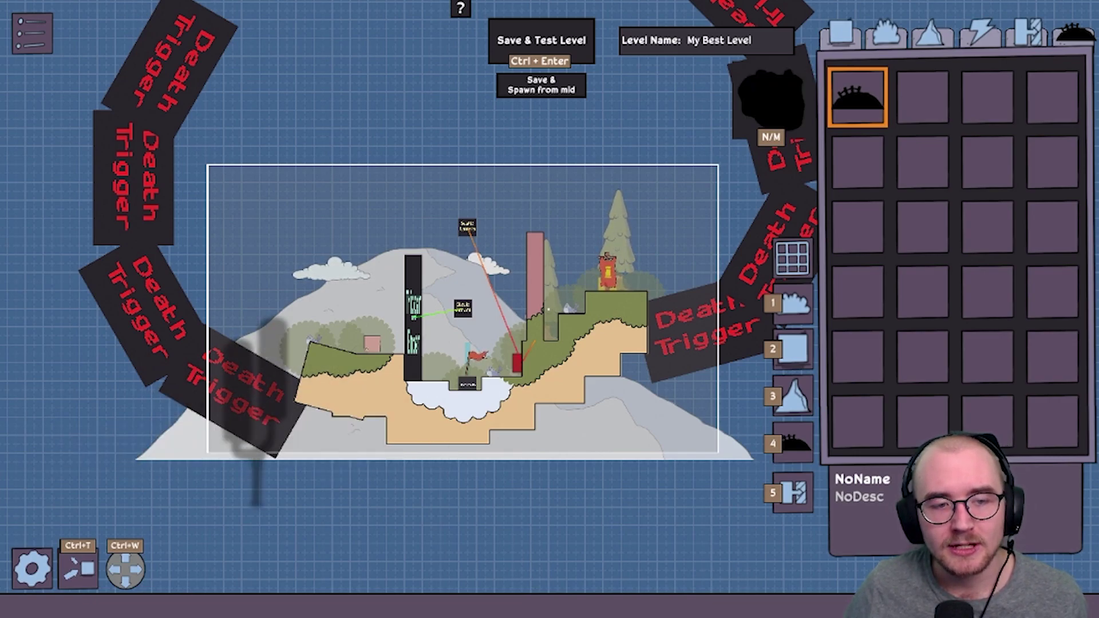
key(n)
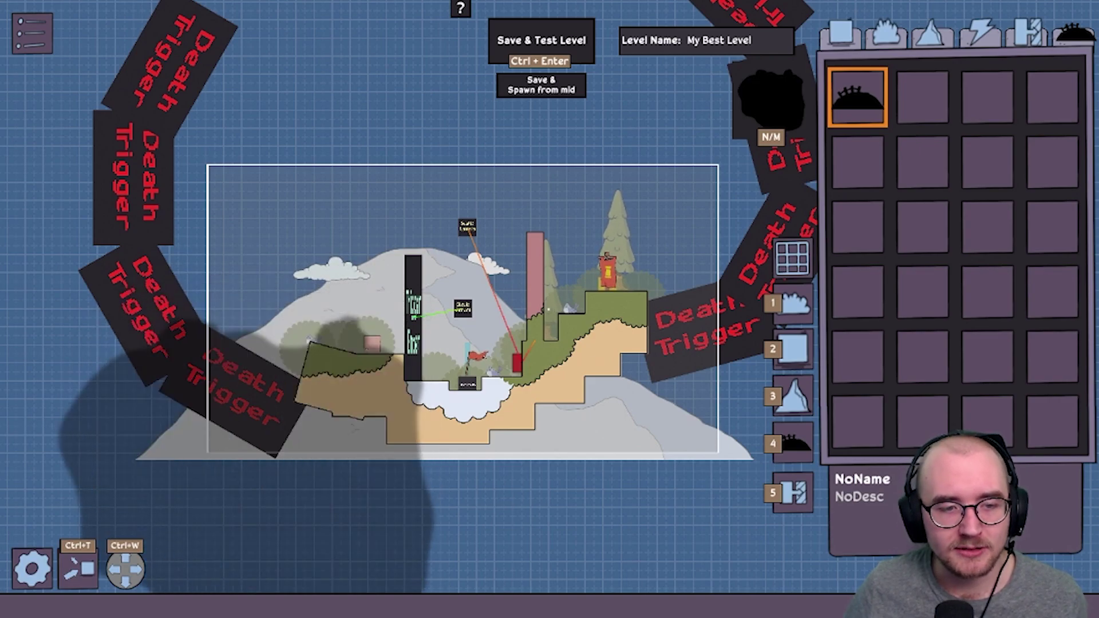
Step: Place two overlapping boulder silhouettes below the terrain's left end and one below its right end, rotating them between placements
scroll(232, 495, down, 4)
middle_drag(228, 497, 242, 395)
scroll(243, 393, down, 1)
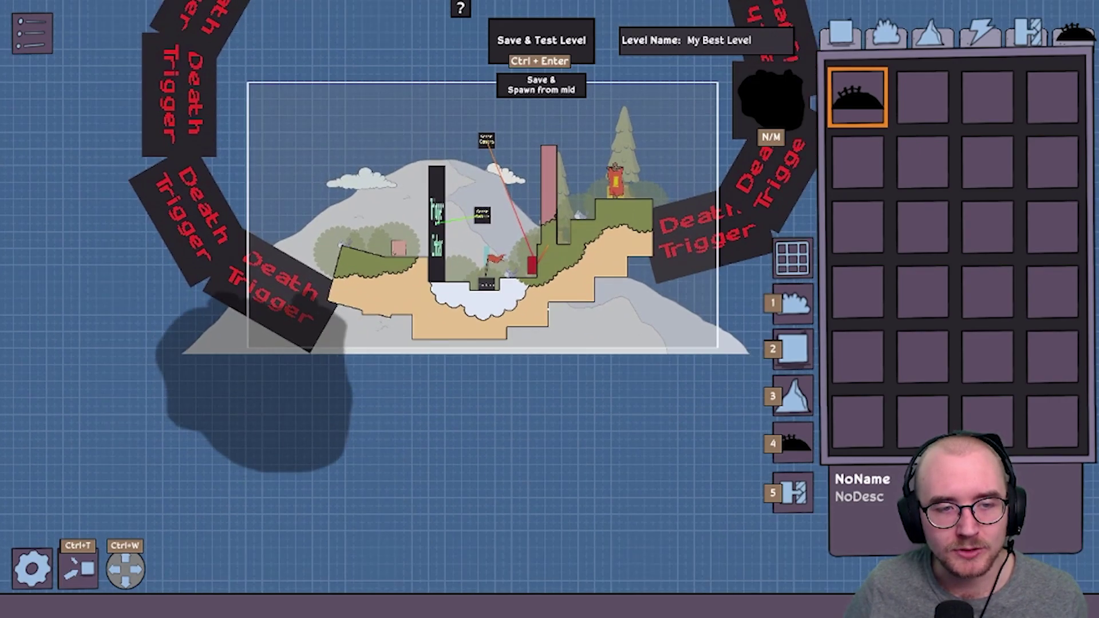
click(250, 365)
key(q)
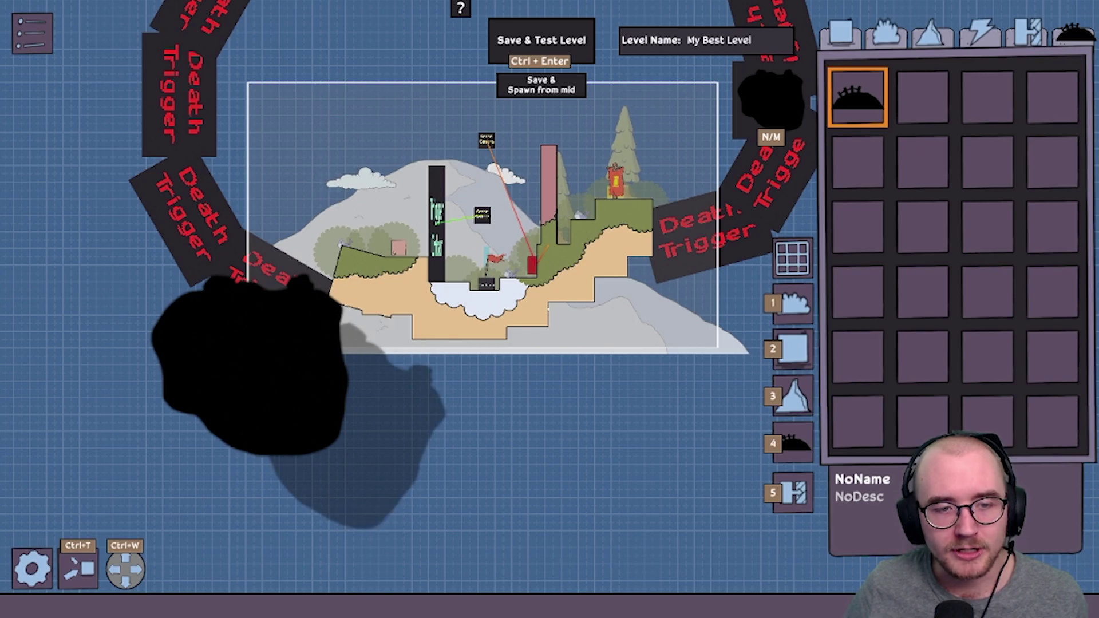
click(372, 438)
middle_drag(722, 443, 534, 473)
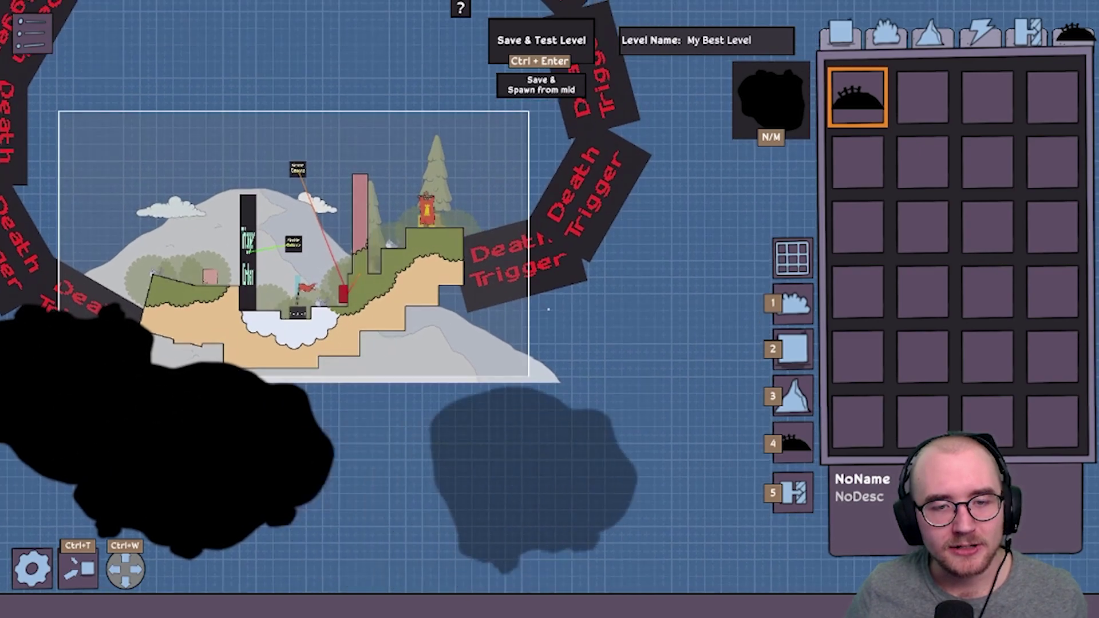
click(467, 400)
key(q)
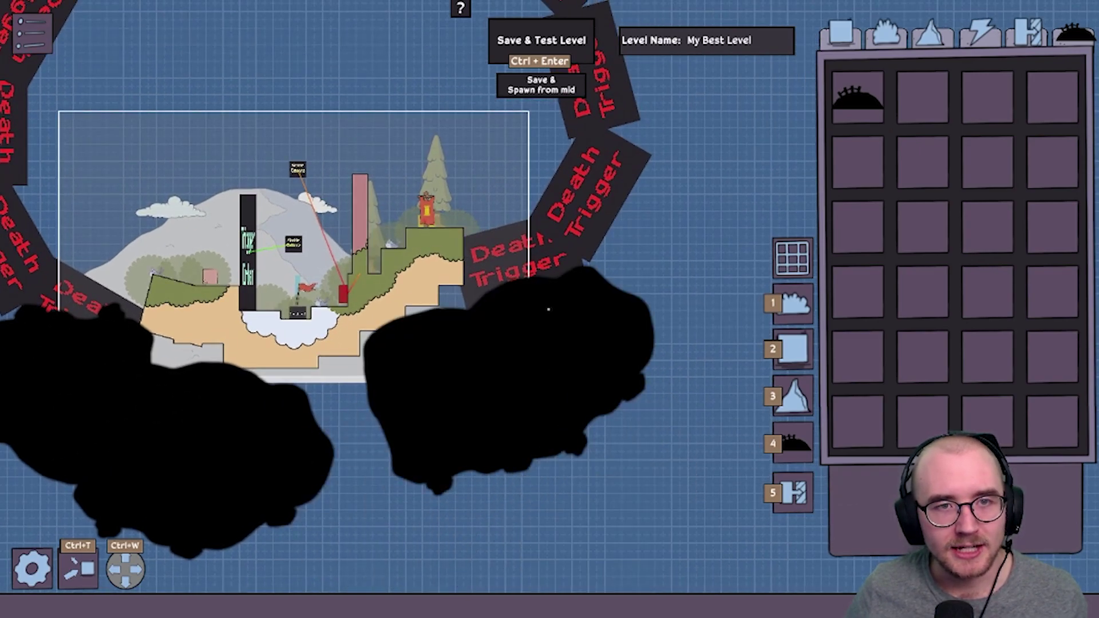
Step: Play-test the level with the foreground silhouettes, moving past the checkpoint and button onto the first step, and return to the editor
click(541, 40)
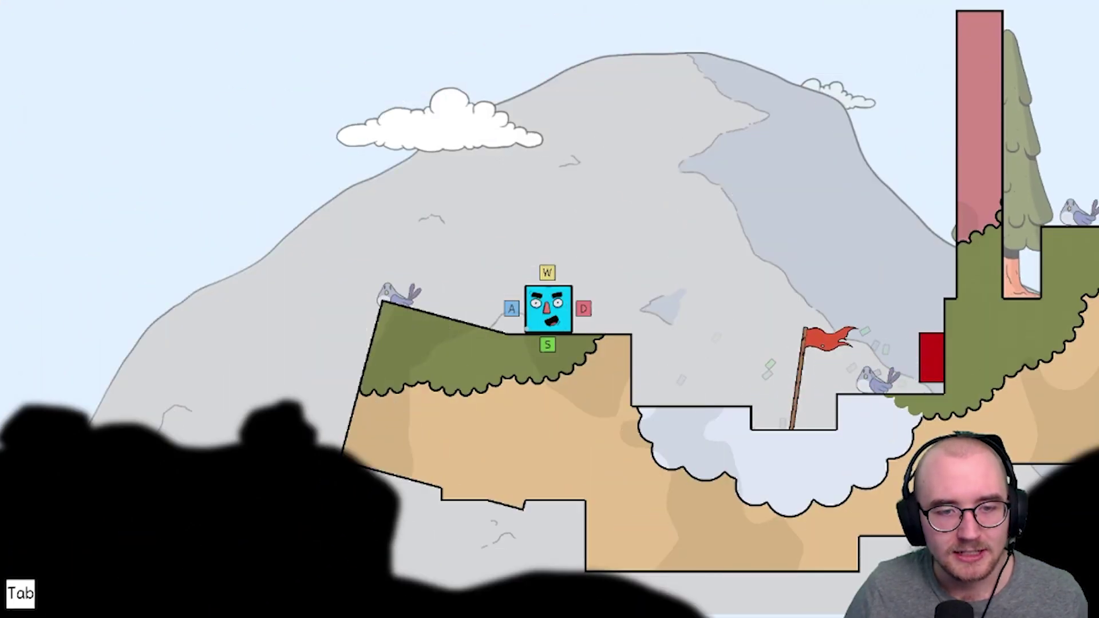
key(s)
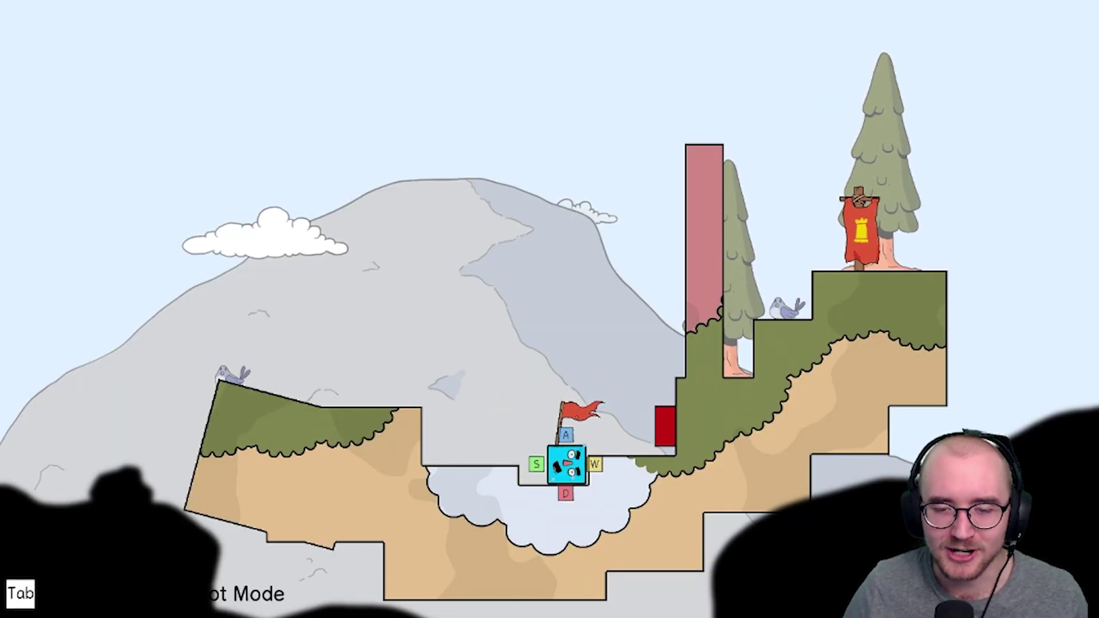
key(d)
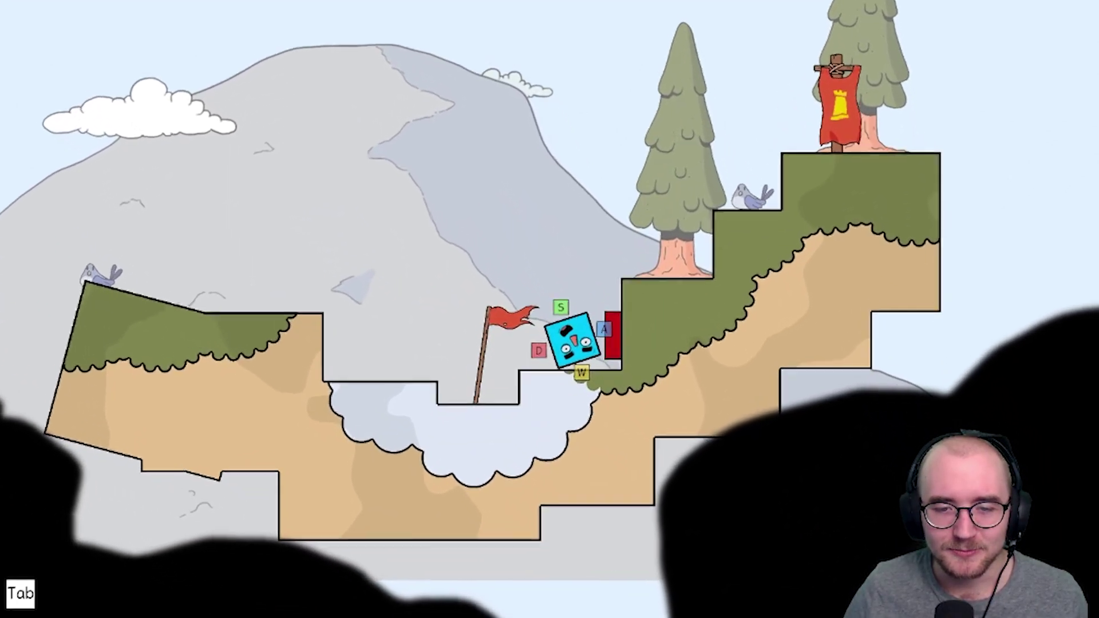
key(w)
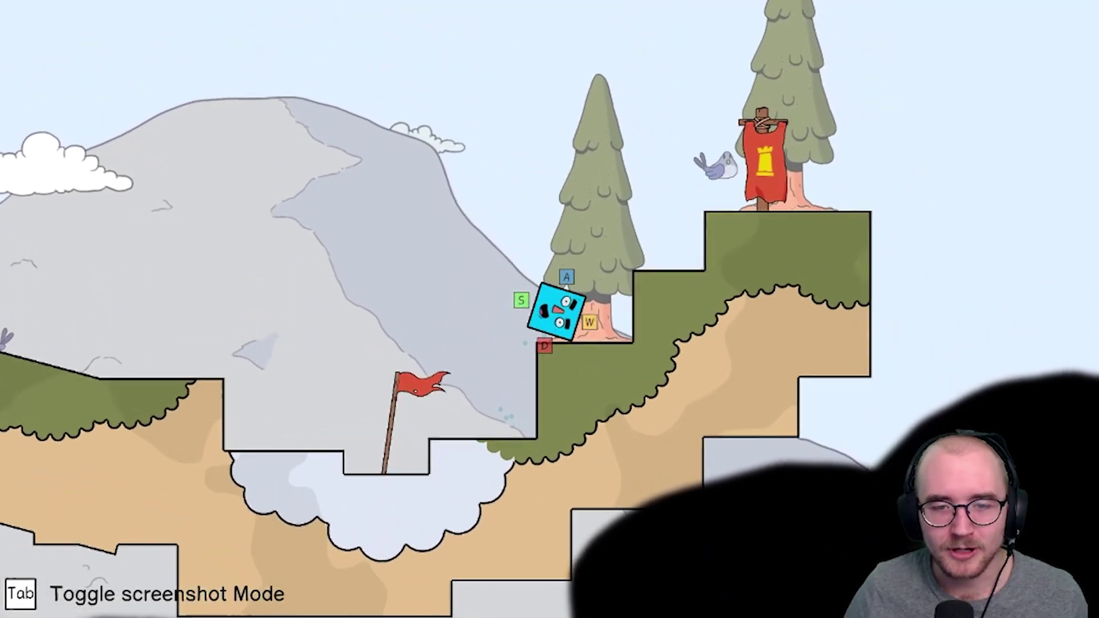
key(Escape)
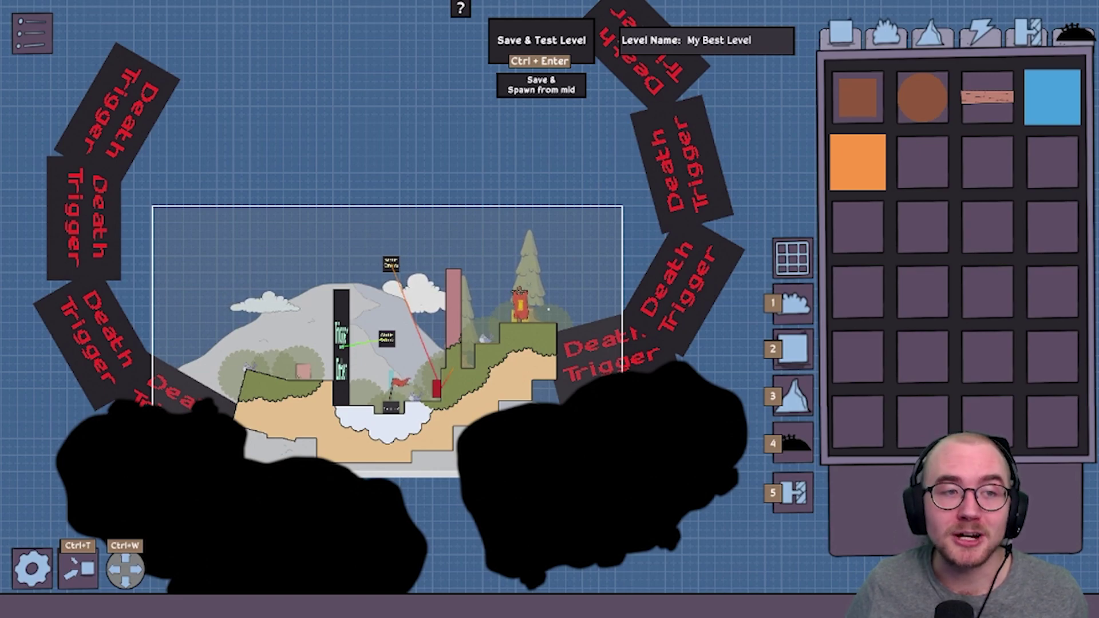
Step: Open the Upload Level form to review the Steam Workshop tags and required files, and close it
click(32, 33)
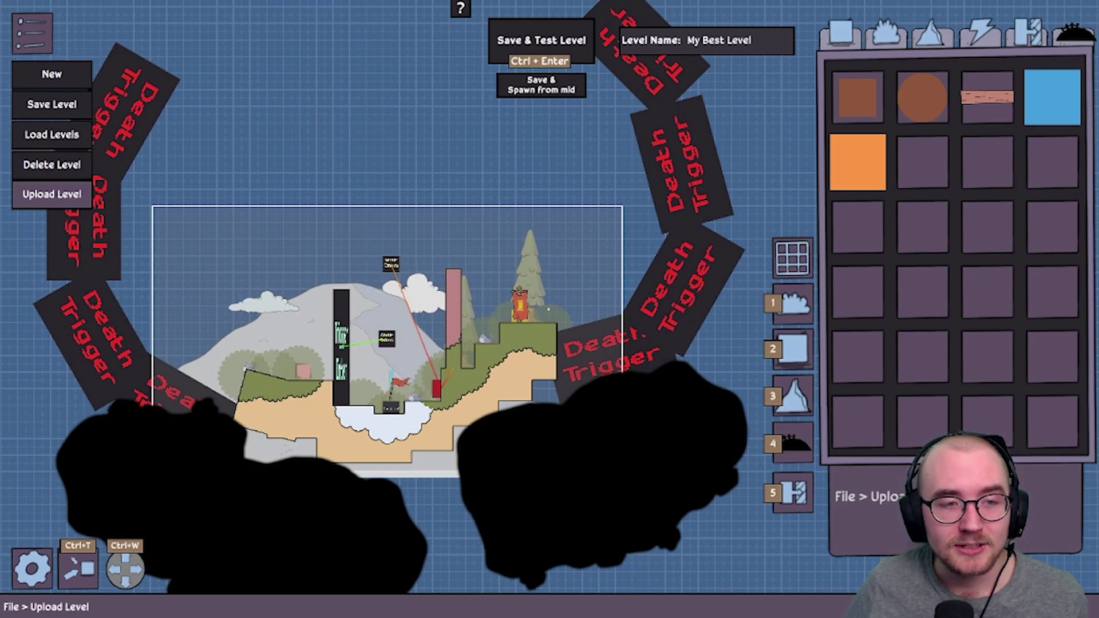
click(52, 194)
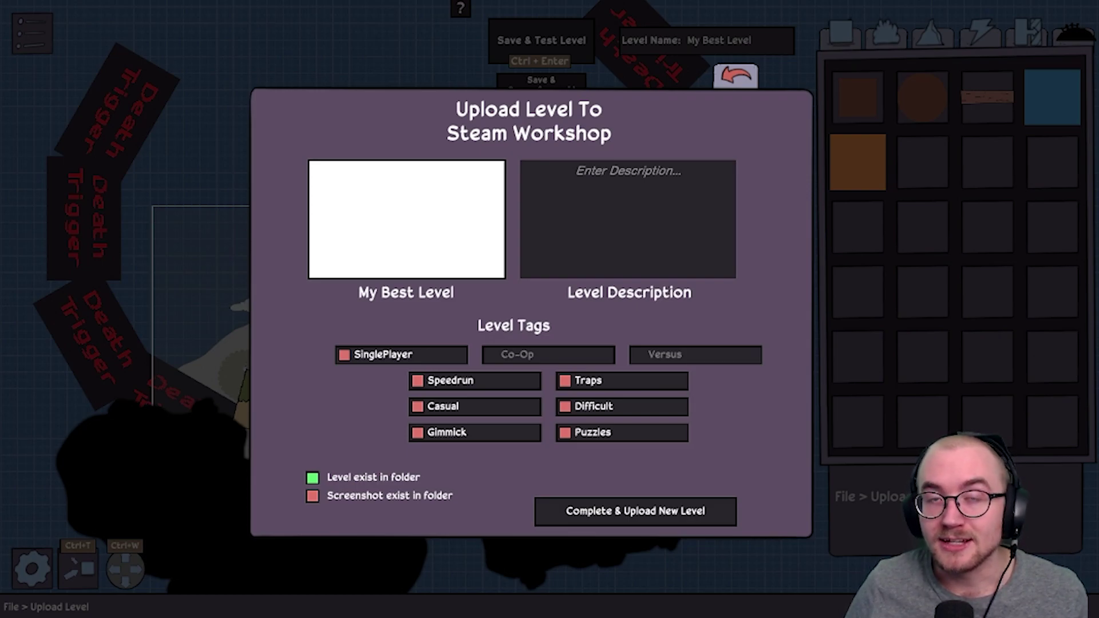
click(735, 76)
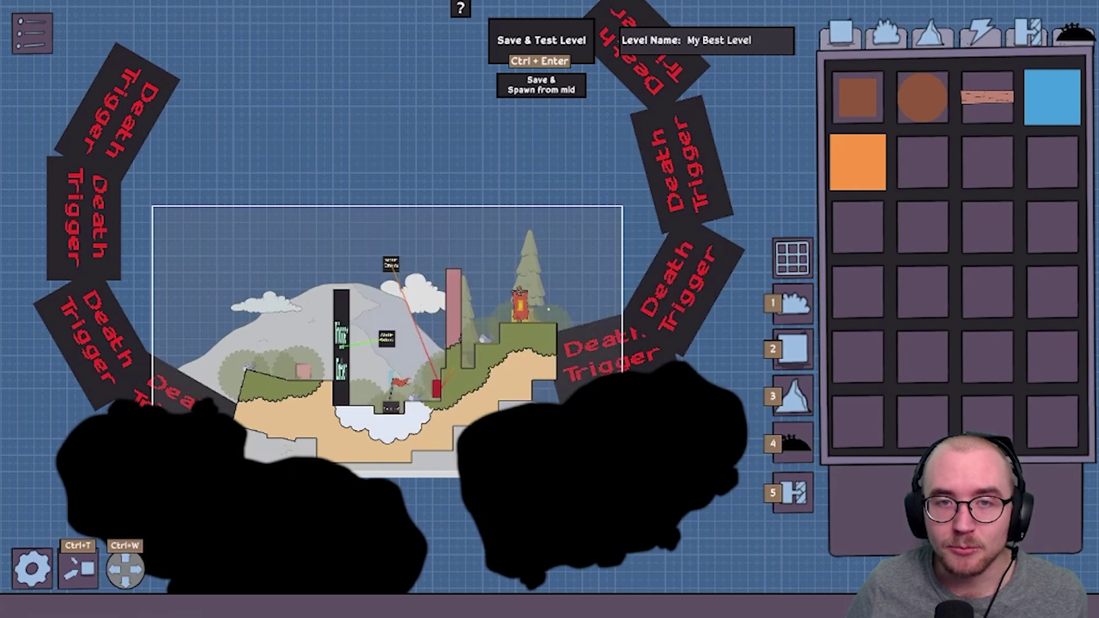
Step: Take a level screenshot in screenshot mode, zoomed in on the character, checkpoint flag and red button, and return to the editor
click(541, 40)
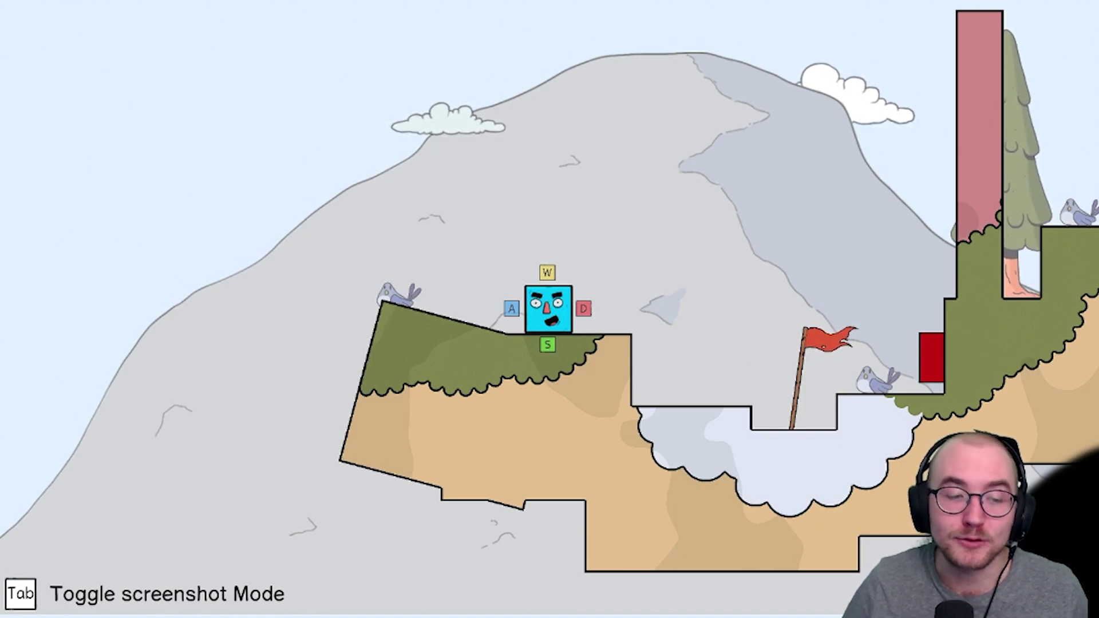
key(Tab)
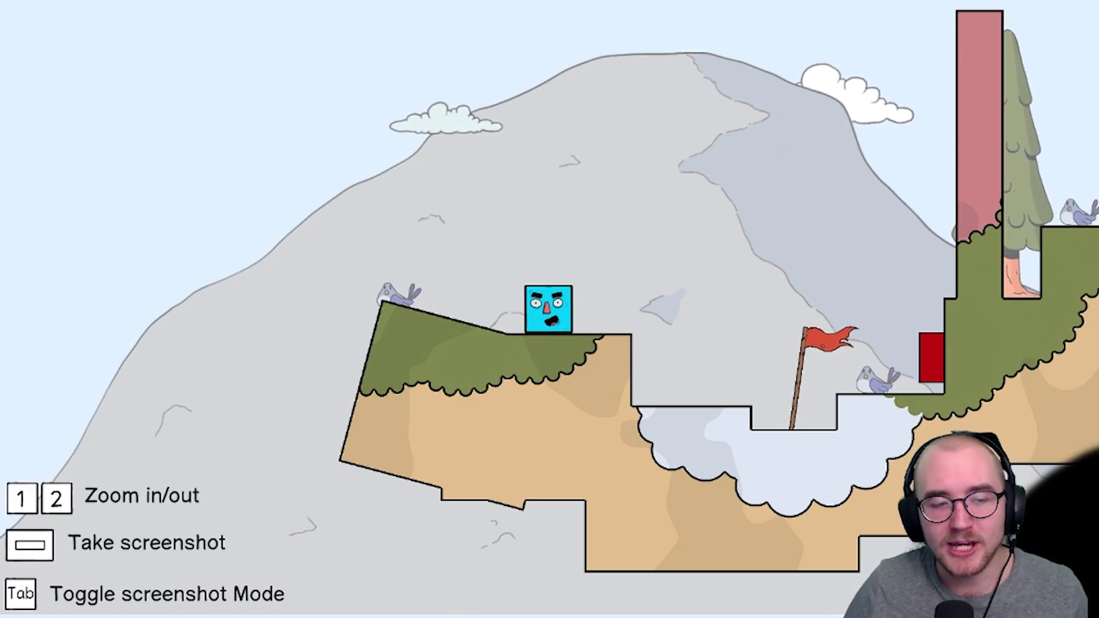
key(d)
key(w)
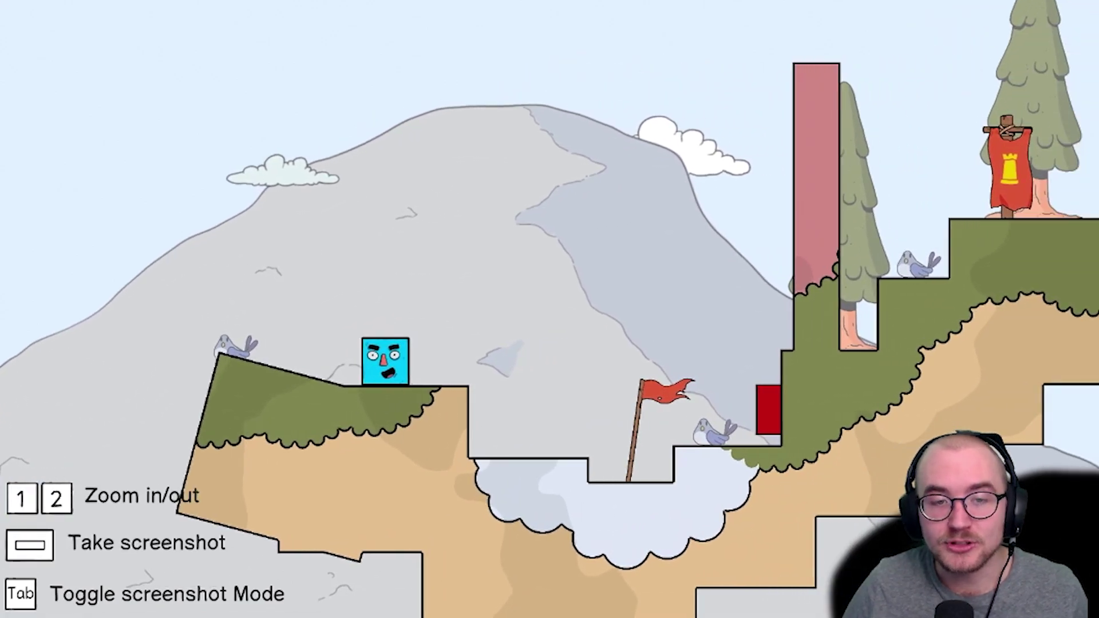
key(2)
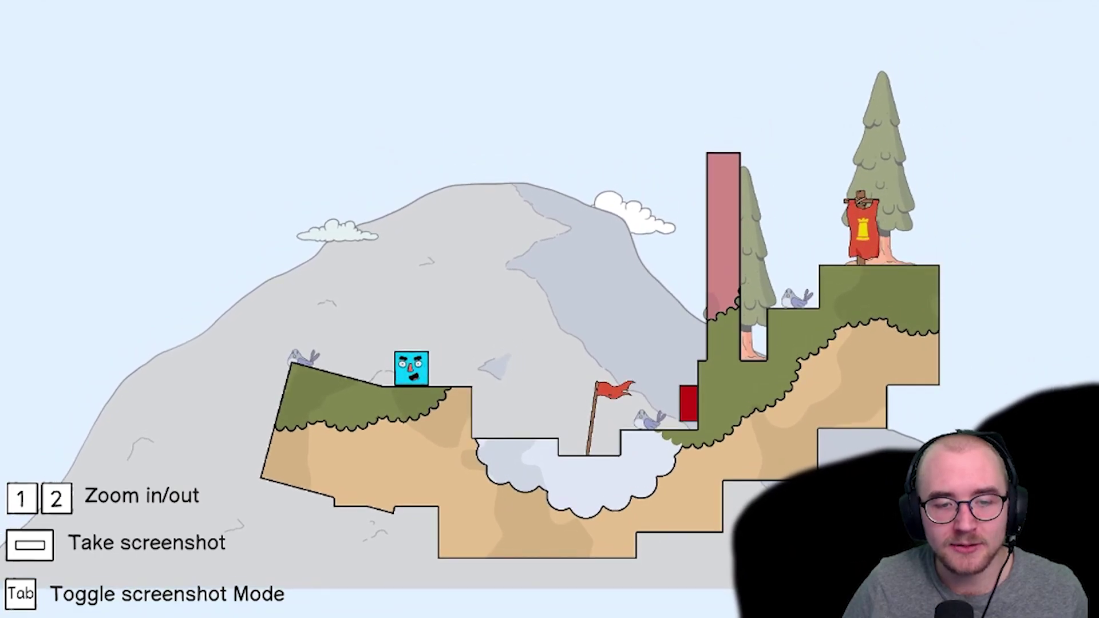
key(1)
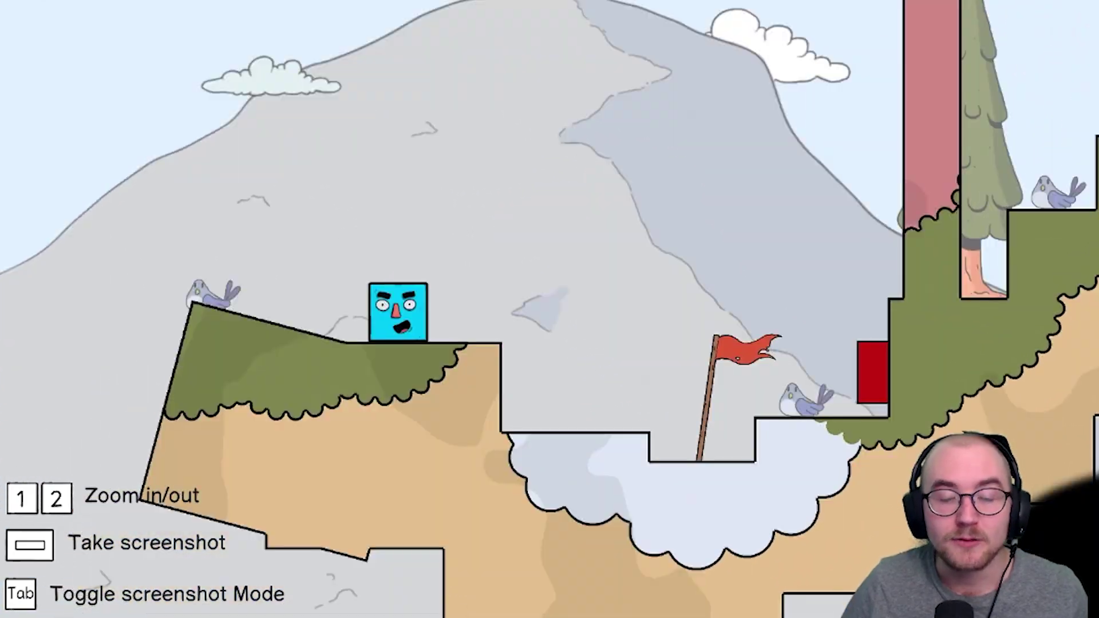
key(d)
key(d)
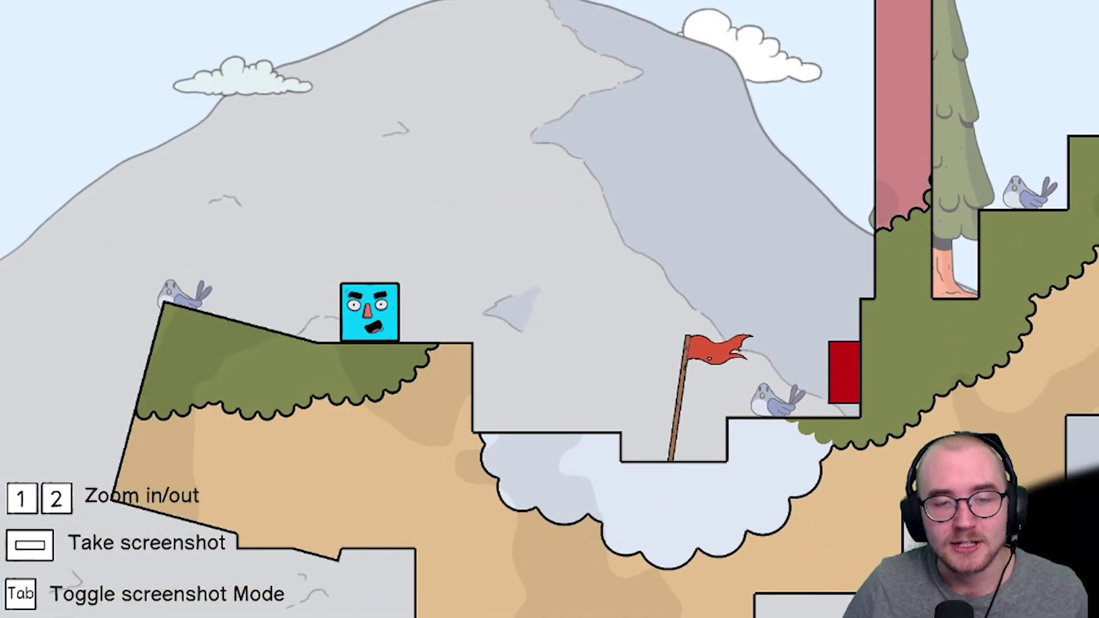
key(1)
key(s)
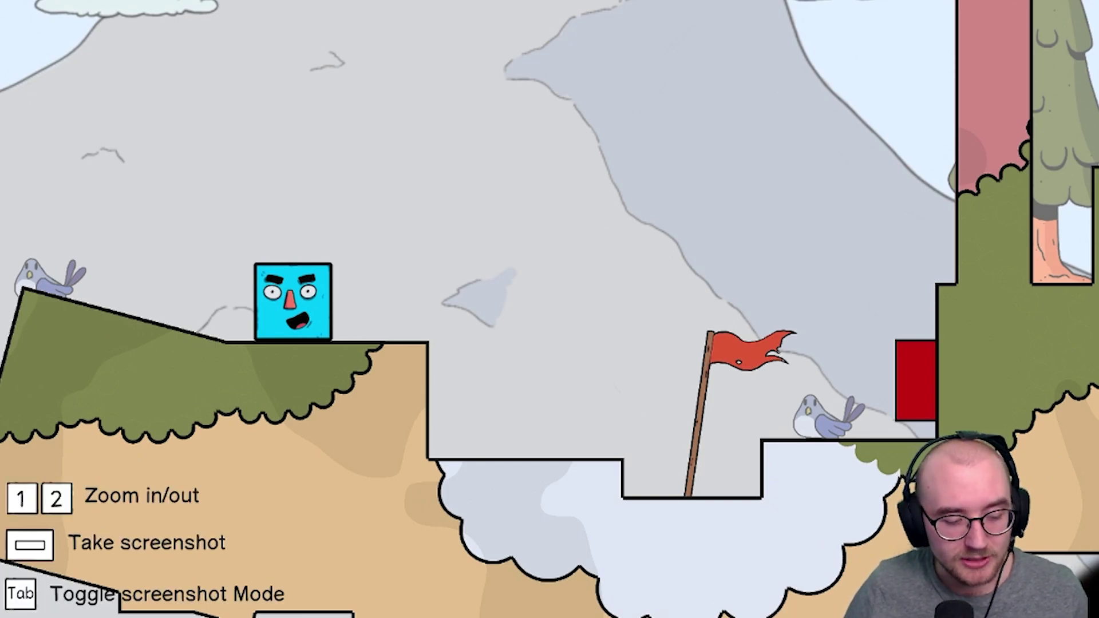
key(Tab)
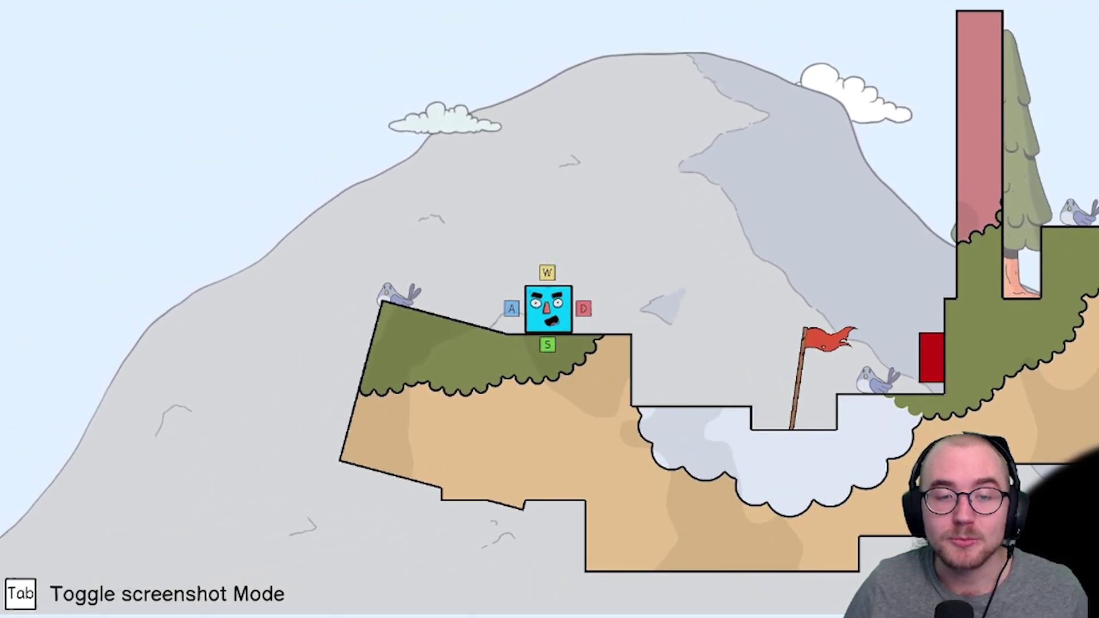
key(Escape)
key(Down)
key(Return)
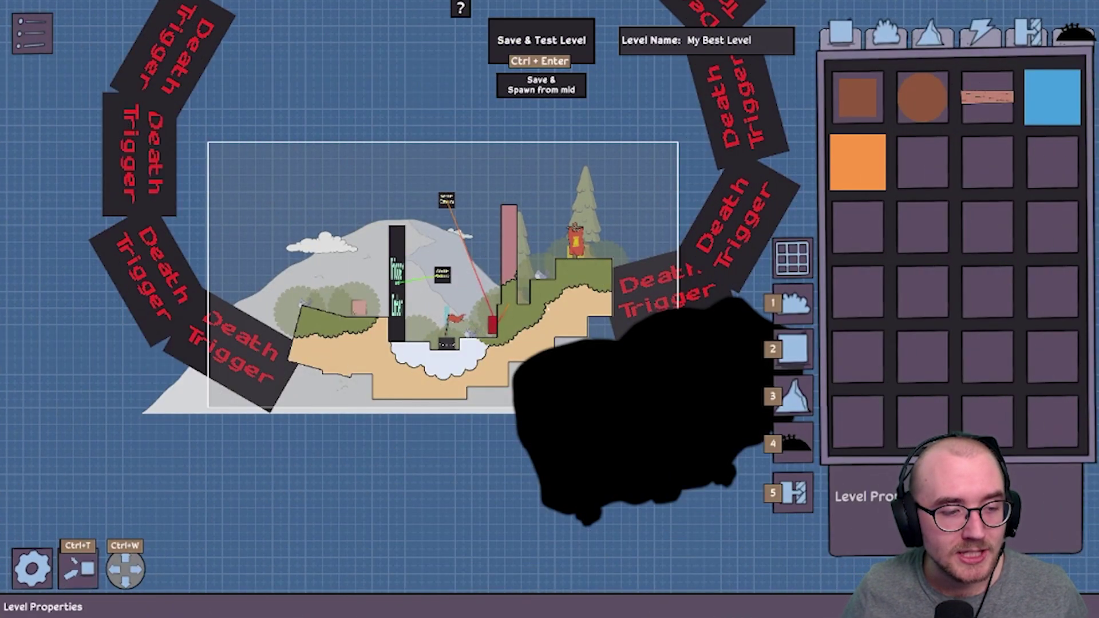
Step: Fill in the Workshop upload form with the SinglePlayer and Casual tags and the description "This is my best work."
click(32, 33)
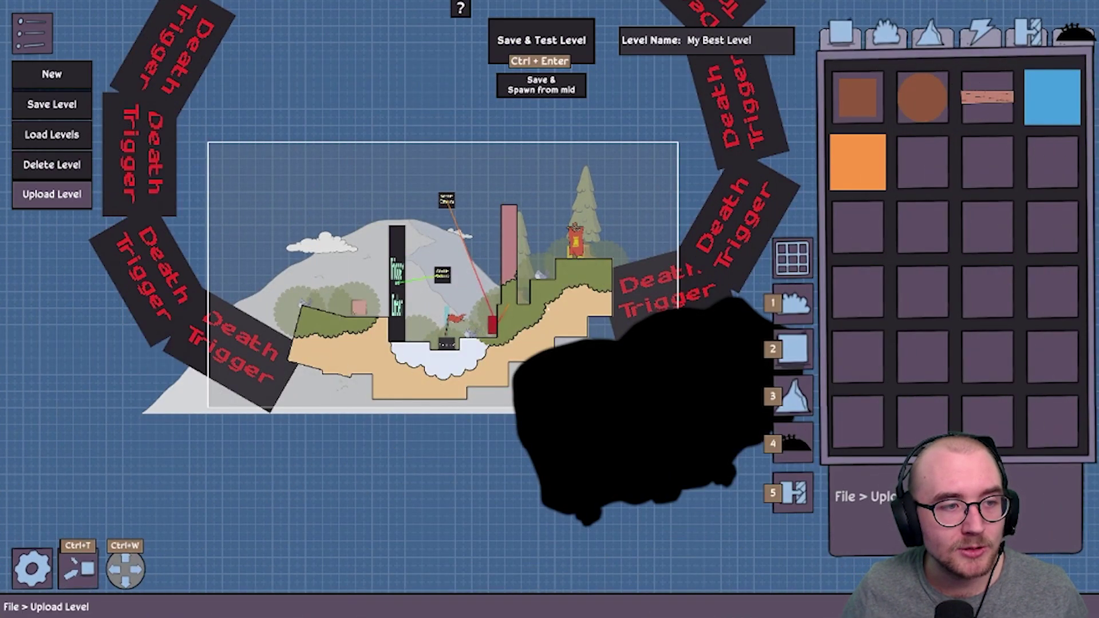
click(49, 192)
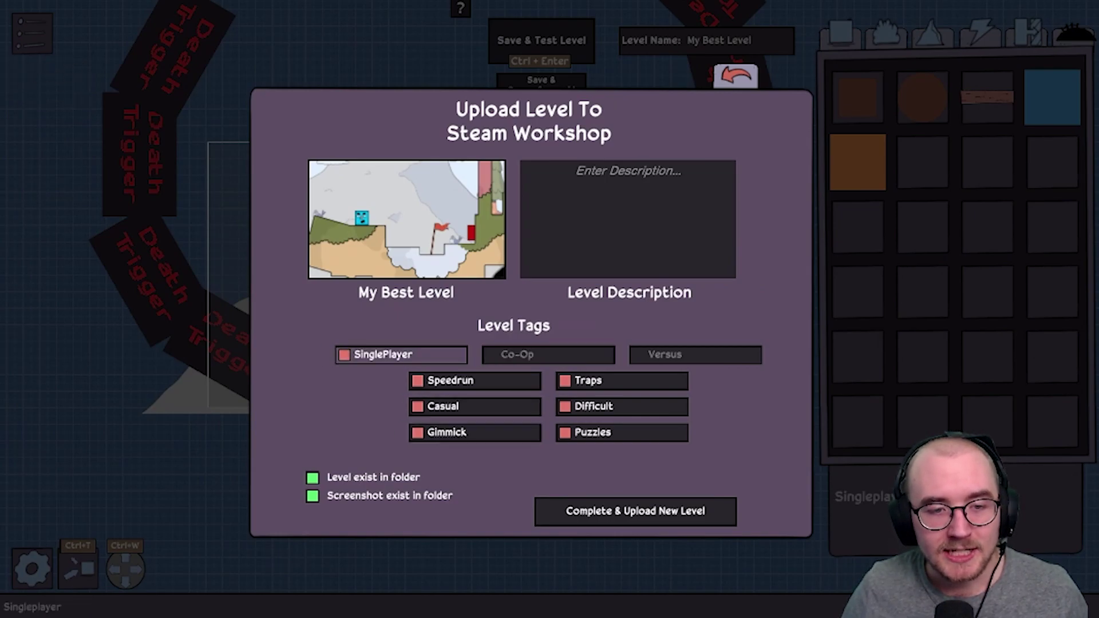
click(401, 354)
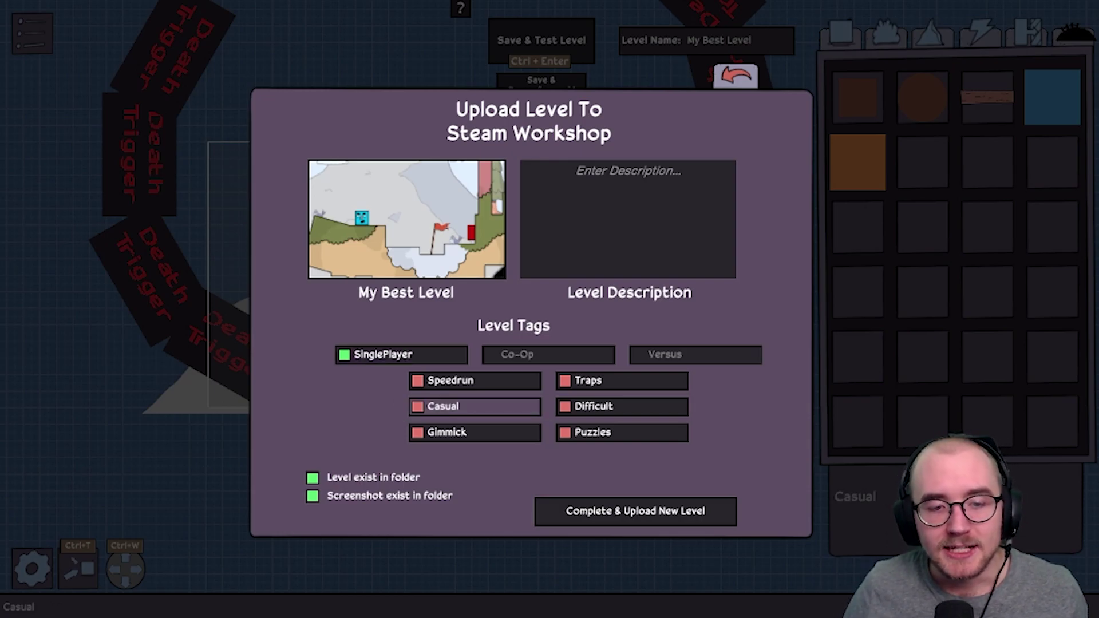
click(474, 405)
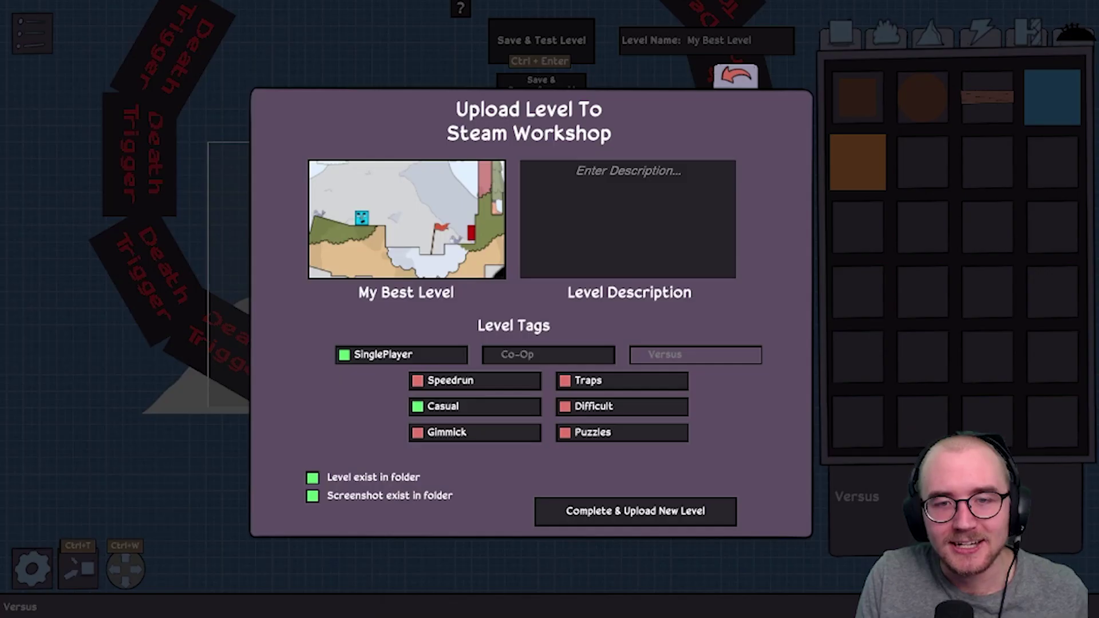
text(This is my best work)
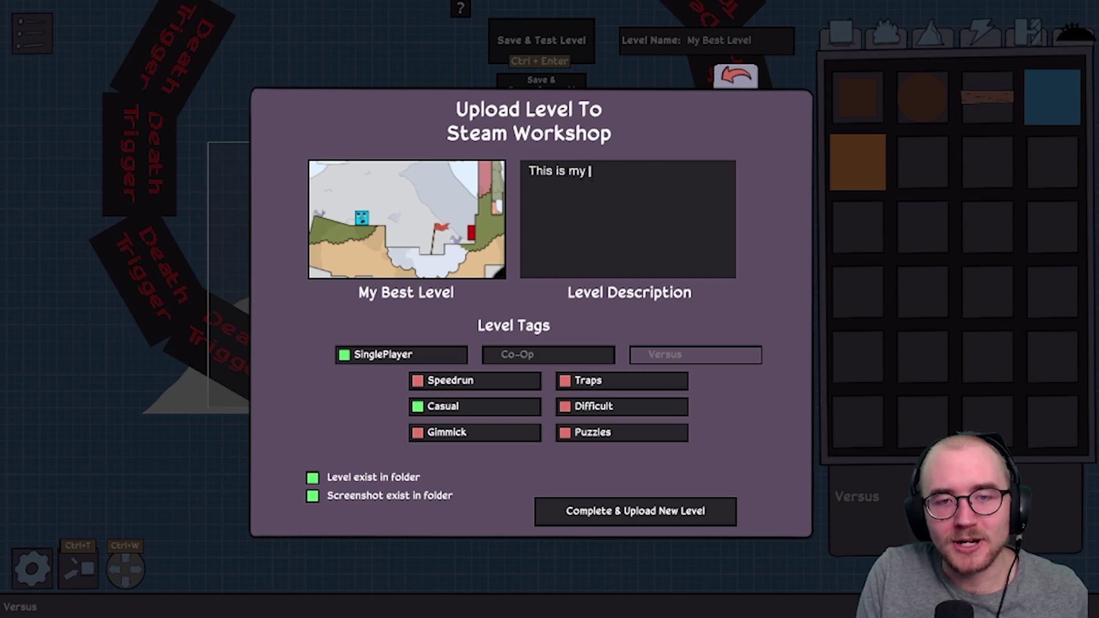
text(.)
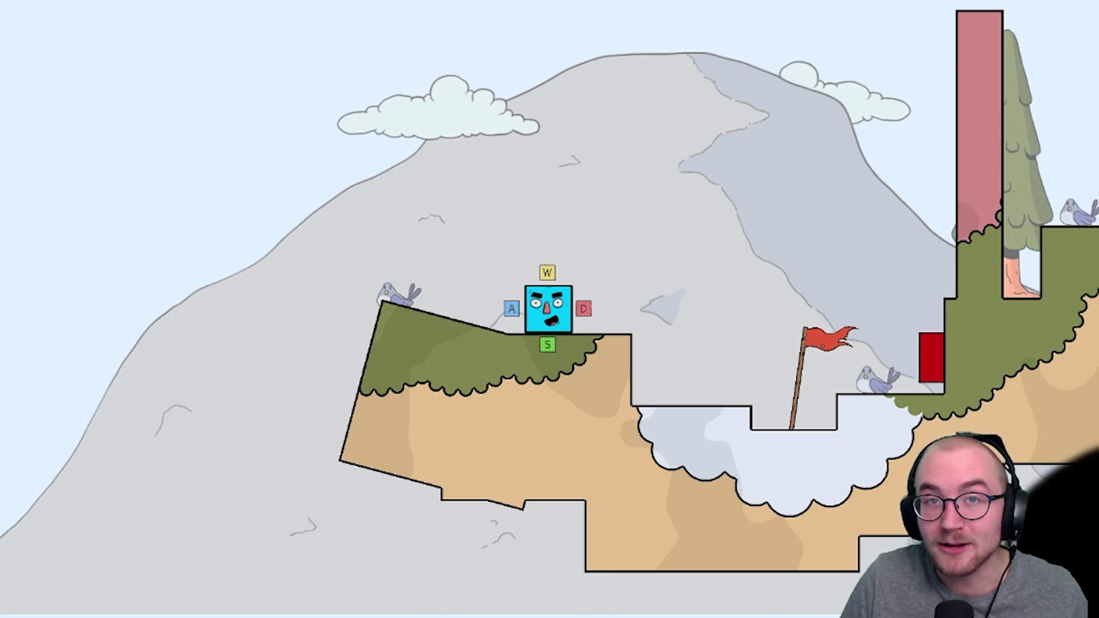
Step: Submit the upload form, play through the level, and upload "My Best Level" to the Steam Workshop
key(s)
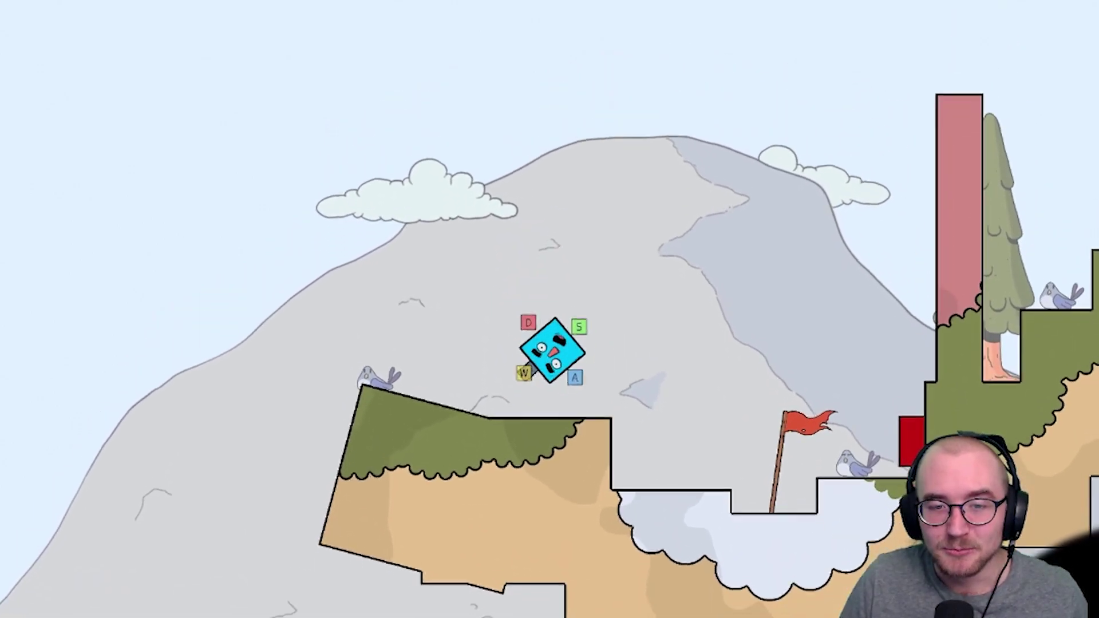
key(a)
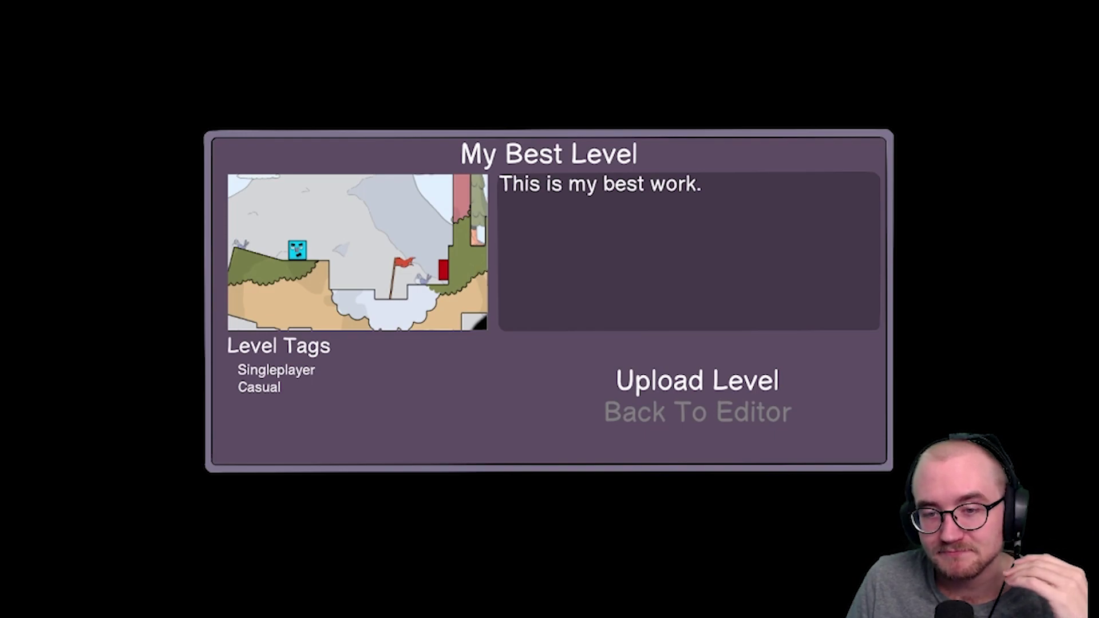
key(Return)
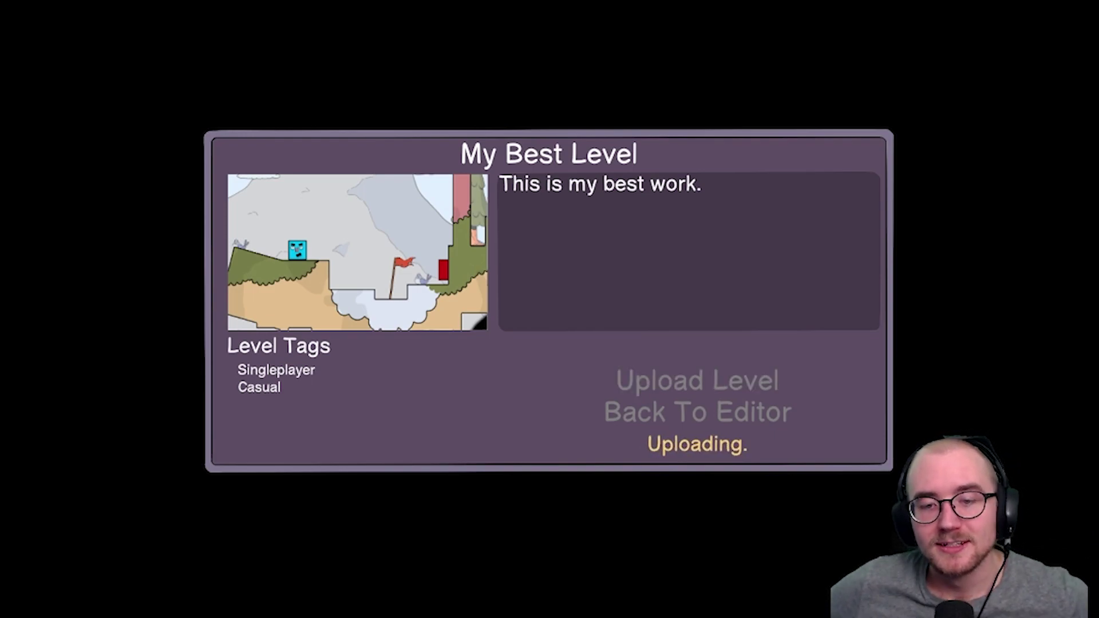